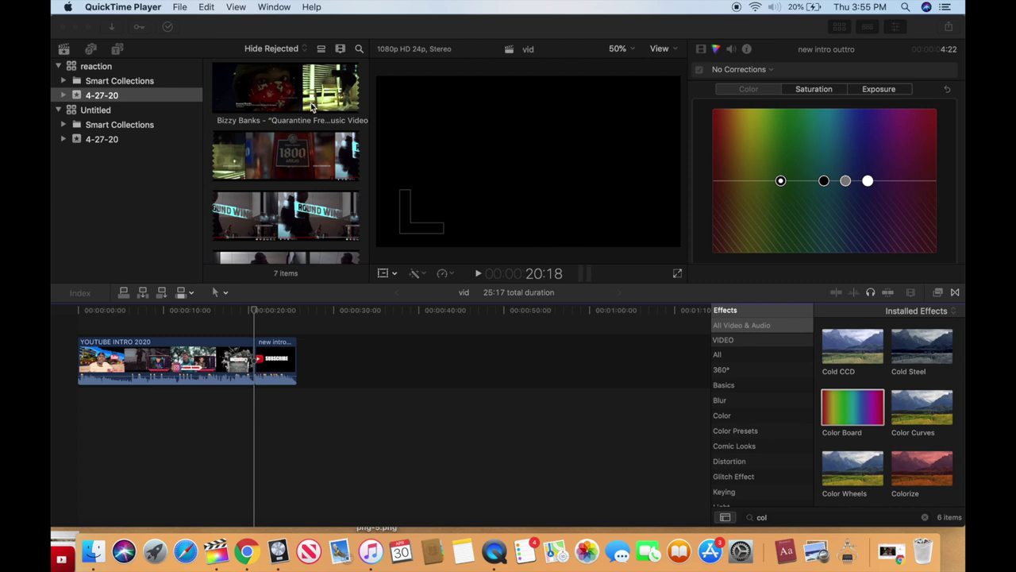
Find the green-screen clips in the Browser and select clip P1010374.
{"action": "scroll", "coordinate": [315, 128], "scroll_direction": "up", "scroll_amount": 4}
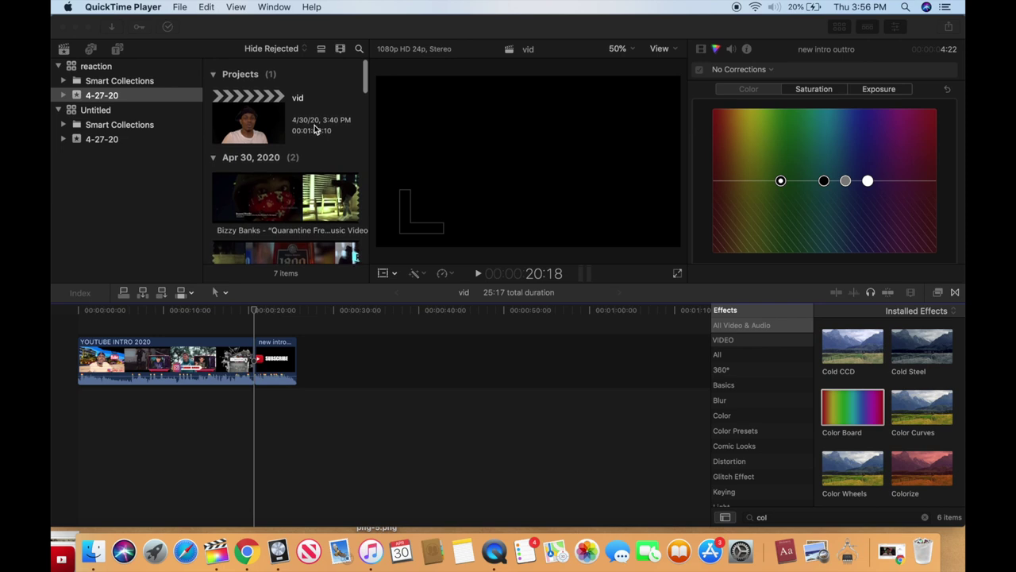
{"action": "scroll", "coordinate": [314, 129], "scroll_direction": "down", "scroll_amount": 6}
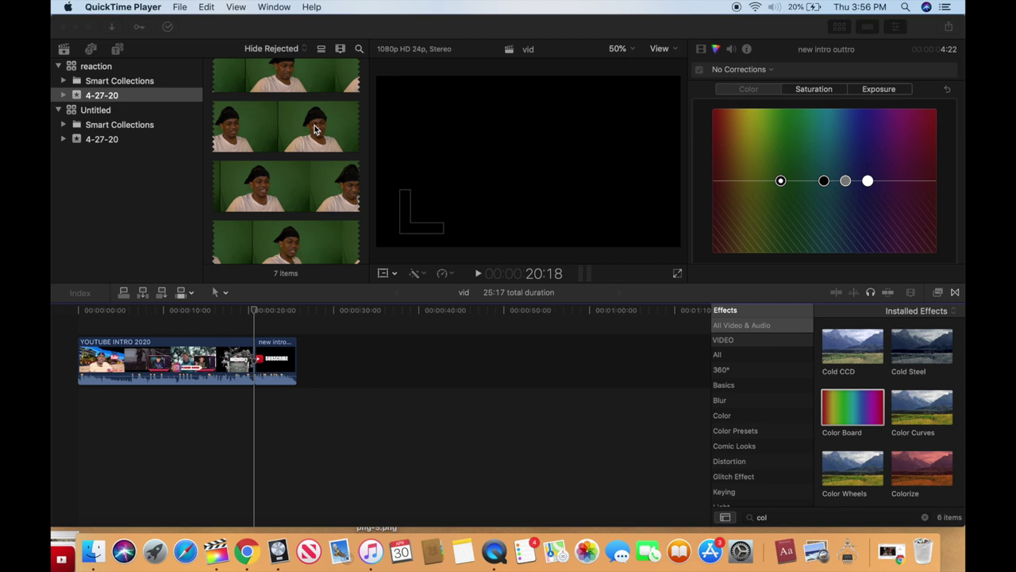
{"action": "scroll", "coordinate": [315, 128], "scroll_direction": "down", "scroll_amount": 3}
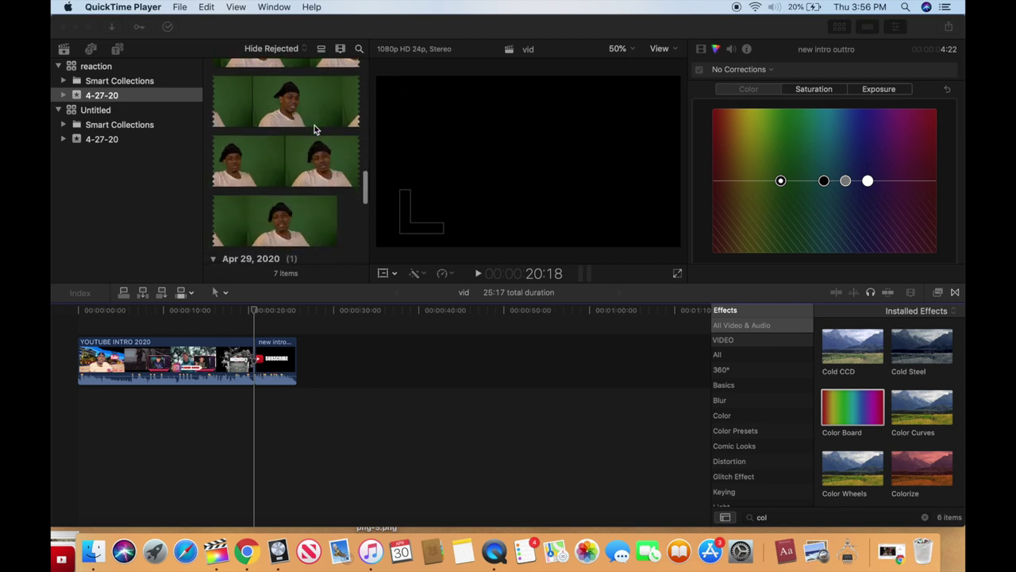
{"action": "scroll", "coordinate": [314, 129], "scroll_direction": "down", "scroll_amount": 5}
{"action": "scroll", "coordinate": [314, 130], "scroll_direction": "up", "scroll_amount": 10}
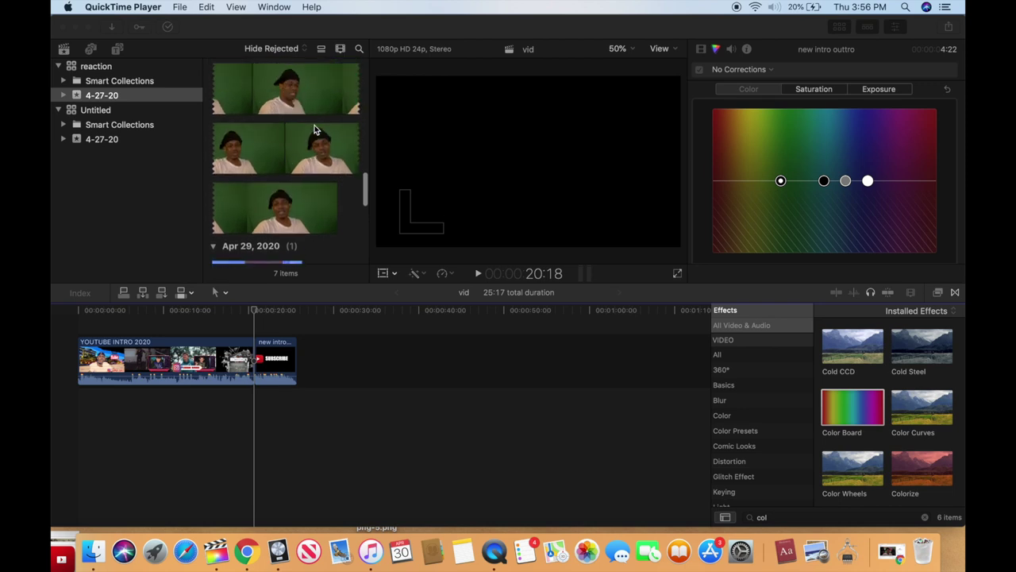
{"action": "scroll", "coordinate": [314, 129], "scroll_direction": "up", "scroll_amount": 5}
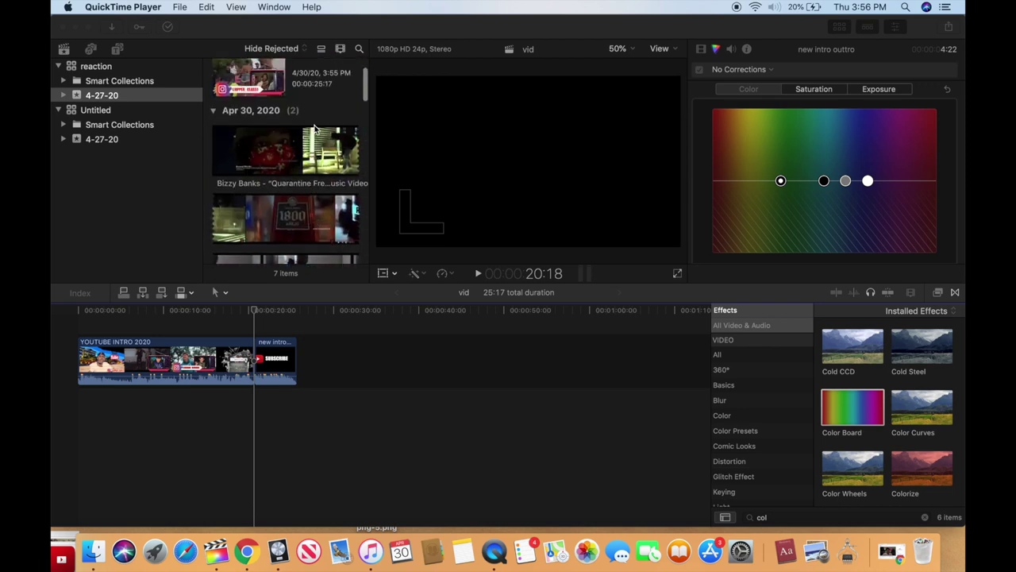
{"action": "scroll", "coordinate": [314, 128], "scroll_direction": "down", "scroll_amount": 4}
{"action": "scroll", "coordinate": [315, 127], "scroll_direction": "up", "scroll_amount": 2}
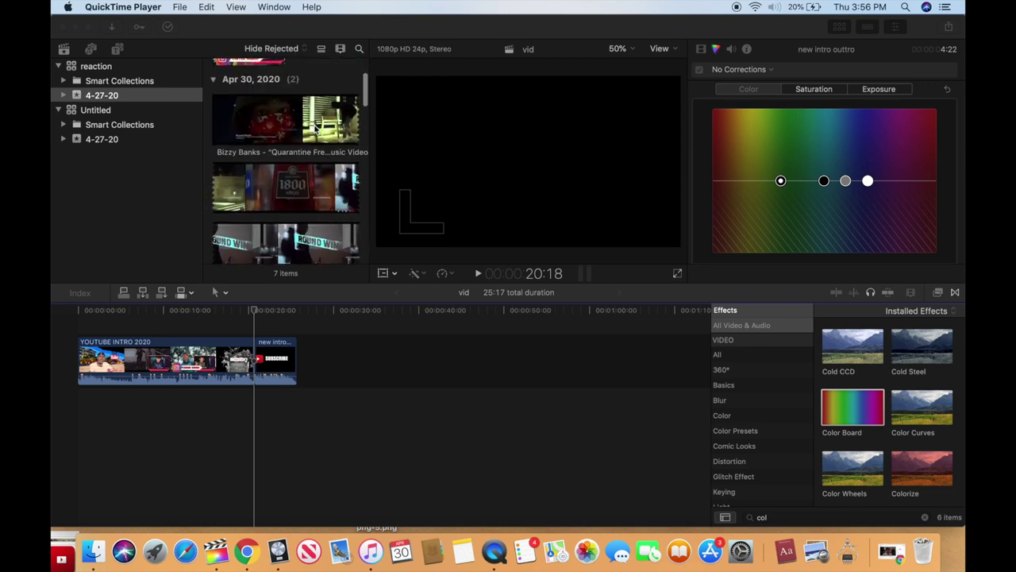
{"action": "scroll", "coordinate": [314, 129], "scroll_direction": "down", "scroll_amount": 6}
{"action": "scroll", "coordinate": [314, 129], "scroll_direction": "up", "scroll_amount": 2}
{"action": "scroll", "coordinate": [314, 127], "scroll_direction": "down", "scroll_amount": 3}
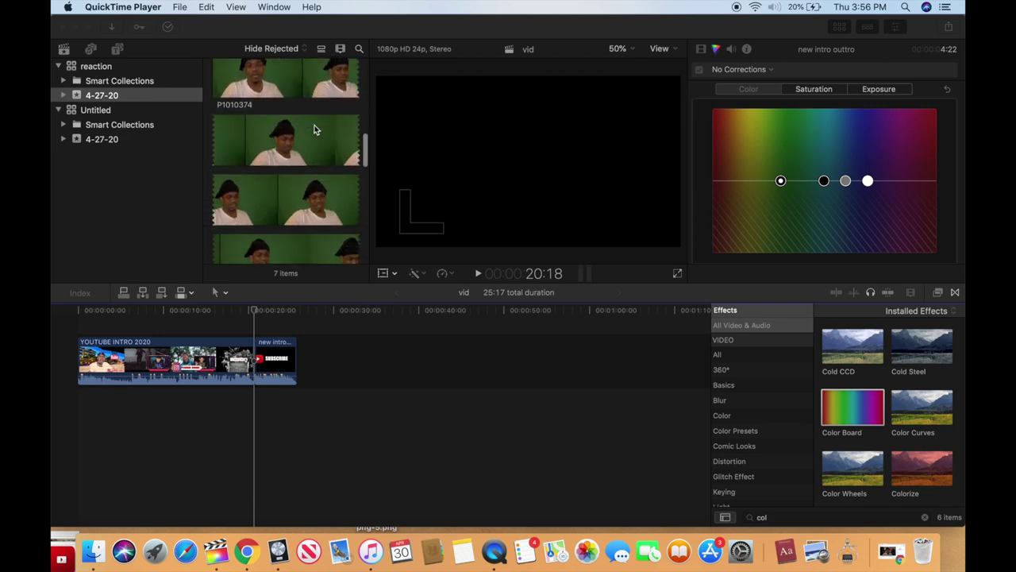
{"action": "scroll", "coordinate": [302, 119], "scroll_direction": "up", "scroll_amount": 1}
{"action": "left_click", "coordinate": [285, 111]}
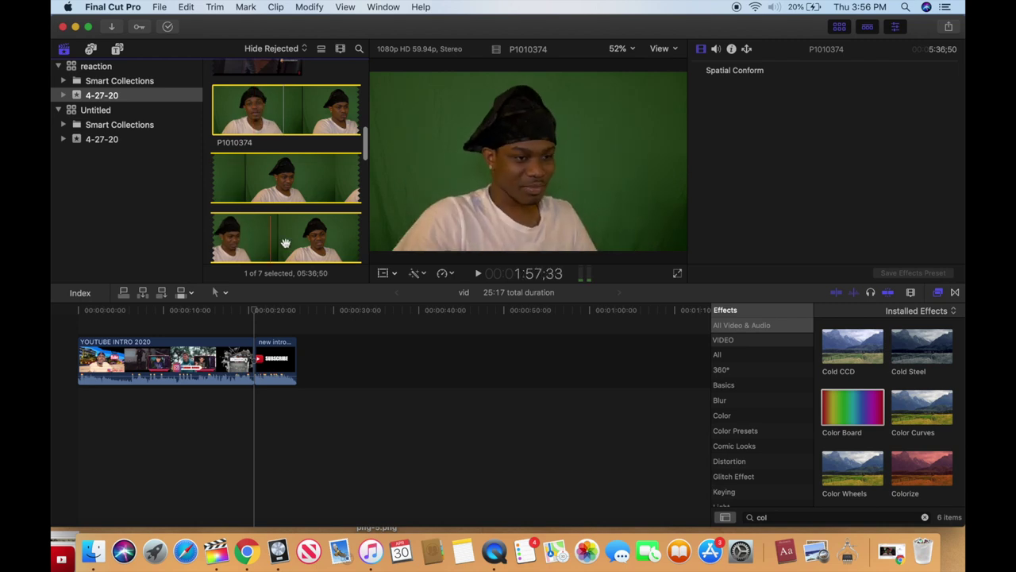
{"action": "scroll", "coordinate": [305, 132], "scroll_direction": "up", "scroll_amount": 1}
{"action": "scroll", "coordinate": [305, 131], "scroll_direction": "up", "scroll_amount": 2}
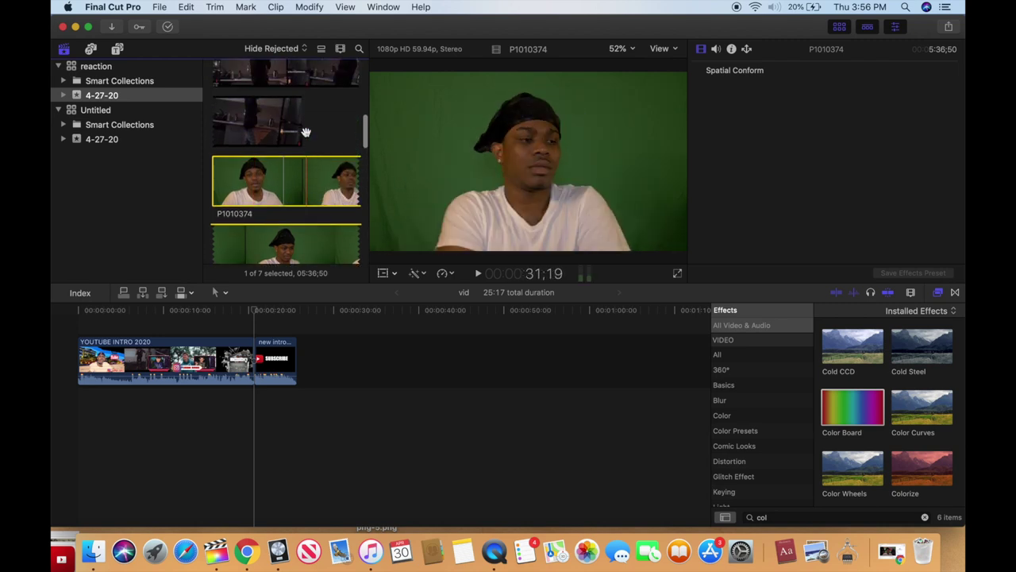
{"action": "scroll", "coordinate": [289, 117], "scroll_direction": "up", "scroll_amount": 3}
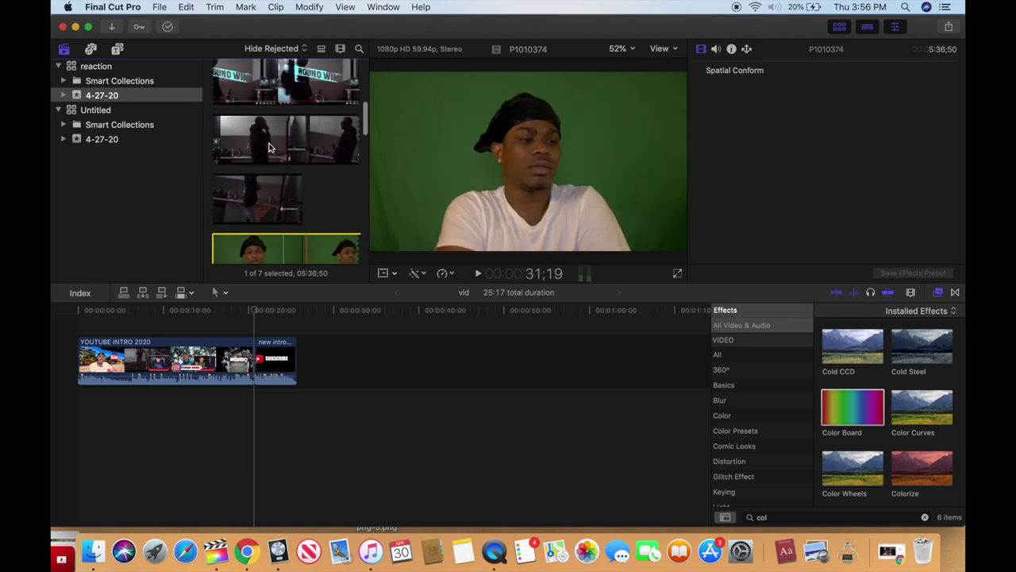
{"action": "scroll", "coordinate": [270, 147], "scroll_direction": "up", "scroll_amount": 5}
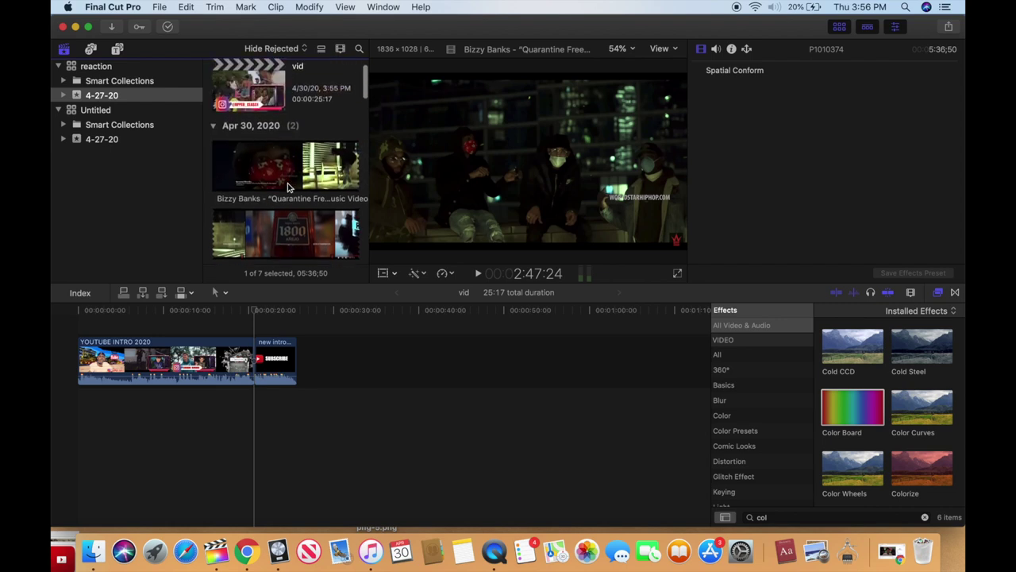
{"action": "scroll", "coordinate": [291, 169], "scroll_direction": "down", "scroll_amount": 5}
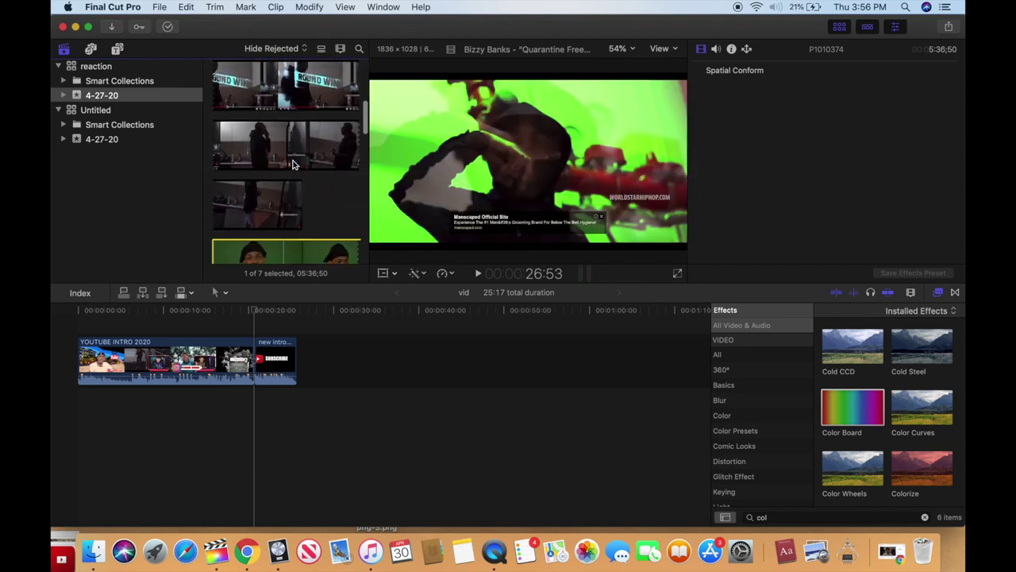
{"action": "scroll", "coordinate": [292, 165], "scroll_direction": "up", "scroll_amount": 5}
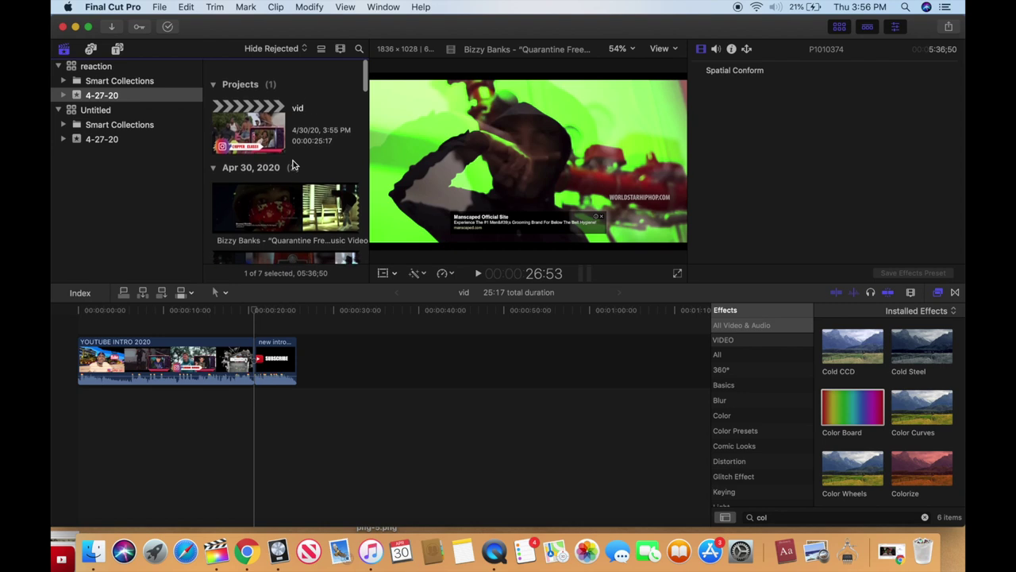
{"action": "scroll", "coordinate": [292, 165], "scroll_direction": "down", "scroll_amount": 3}
{"action": "scroll", "coordinate": [292, 164], "scroll_direction": "down", "scroll_amount": 4}
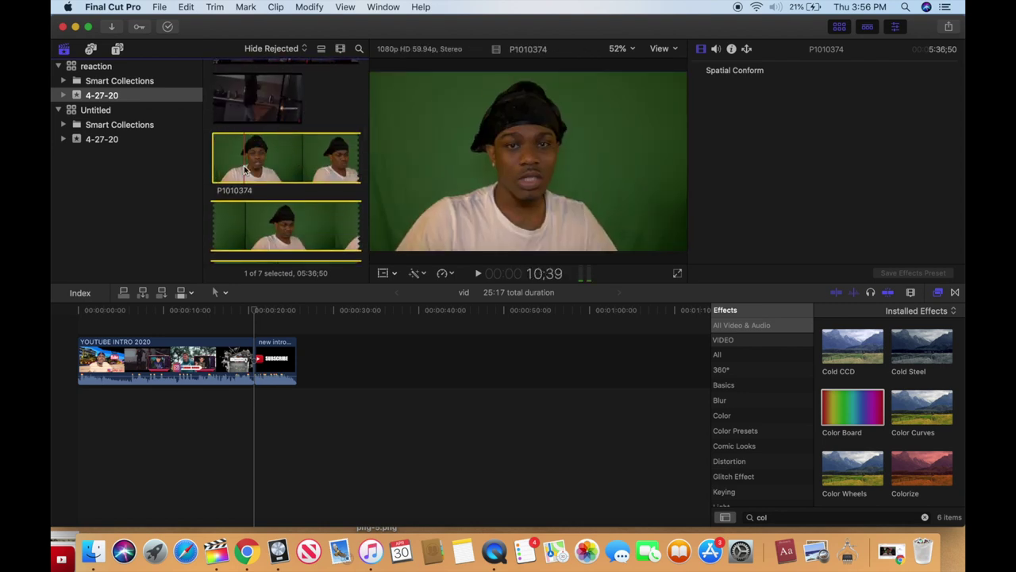
Insert P1010374 after YOUTUBE INTRO 2020 and trim a few frames off its start.
{"action": "left_click_drag", "start_coordinate": [246, 168], "coordinate": [259, 371]}
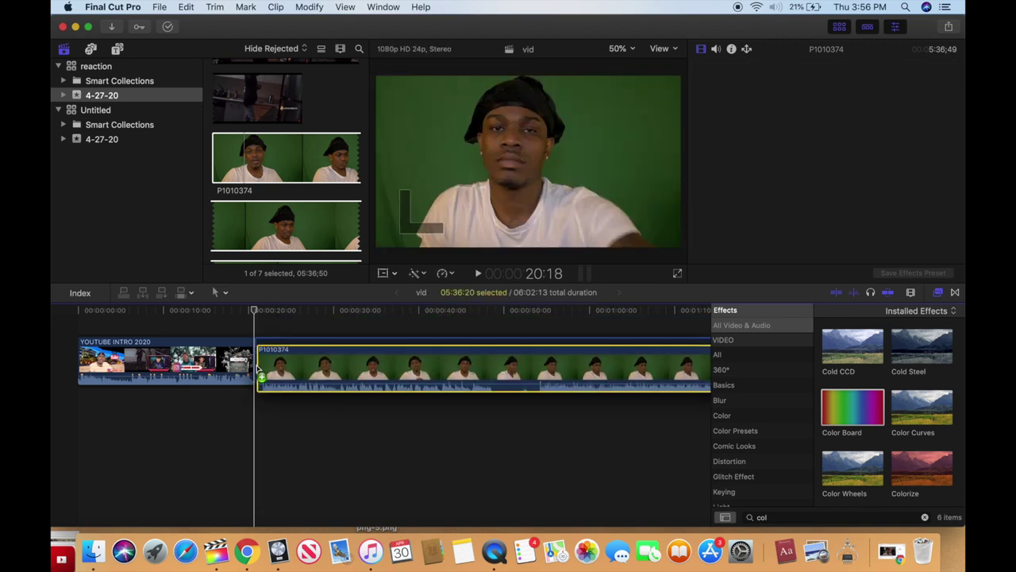
{"action": "left_click", "coordinate": [169, 359]}
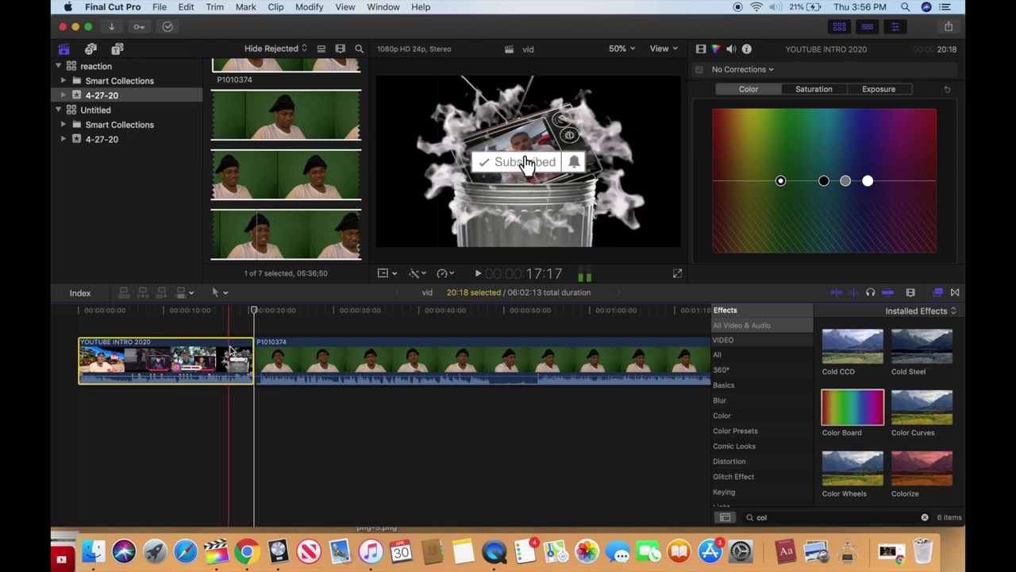
{"action": "scroll", "coordinate": [230, 354], "scroll_direction": "up", "scroll_amount": 3}
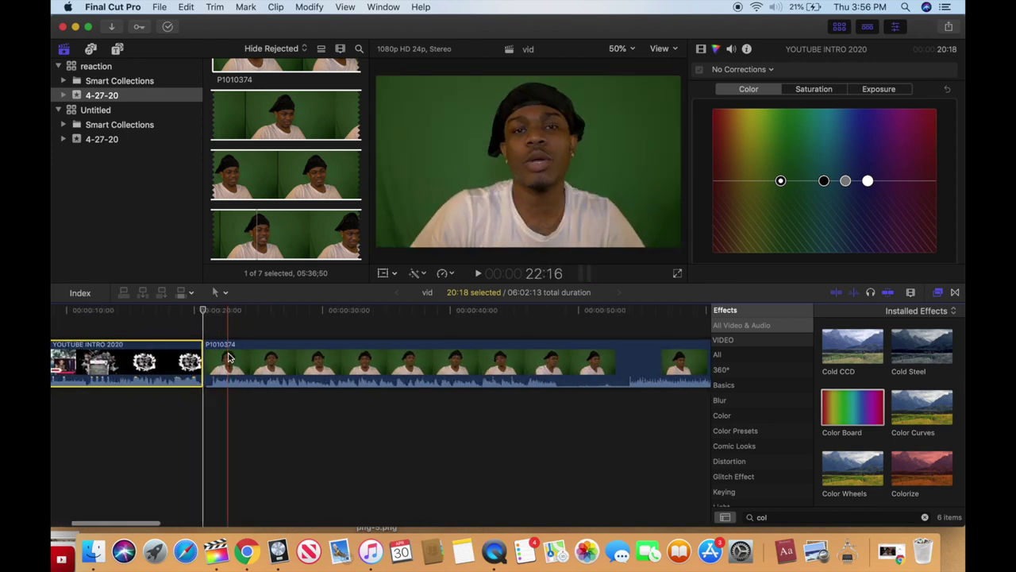
{"action": "scroll", "coordinate": [230, 355], "scroll_direction": "left", "scroll_amount": 1}
{"action": "scroll", "coordinate": [238, 349], "scroll_direction": "up", "scroll_amount": 1}
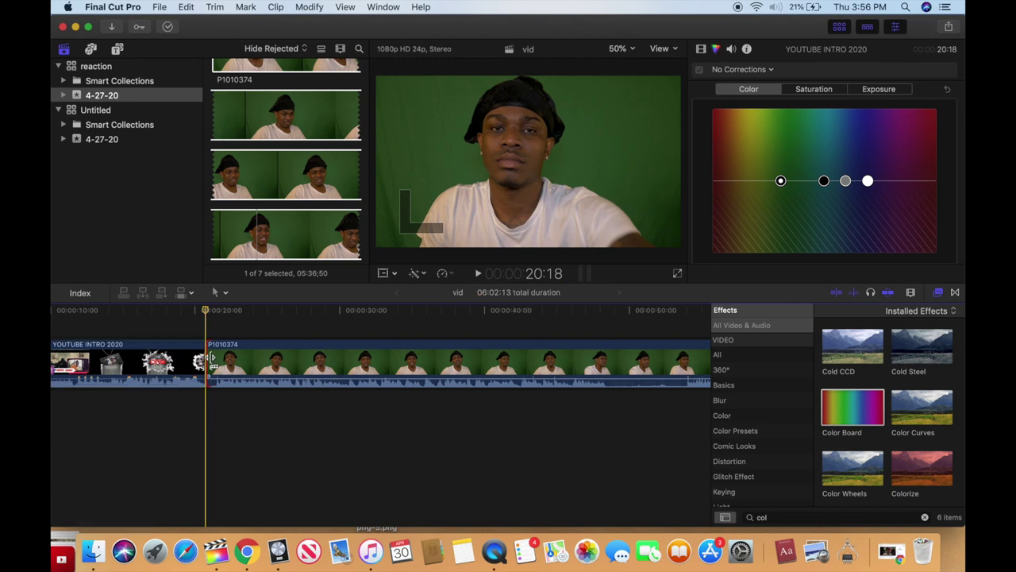
{"action": "left_click_drag", "start_coordinate": [212, 360], "coordinate": [221, 359]}
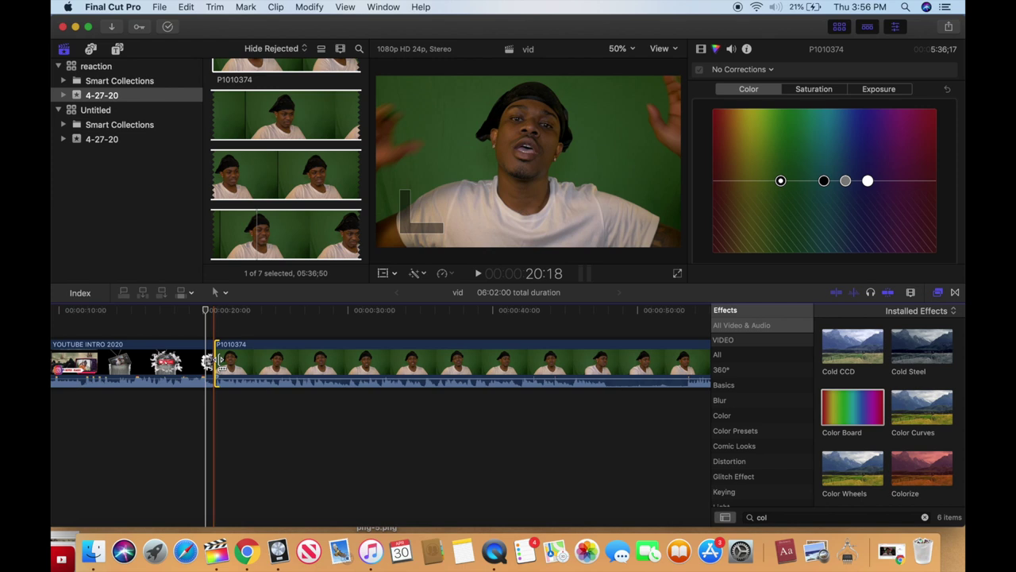
Play back the cut from the intro into the reaction clip.
{"action": "scroll", "coordinate": [199, 357], "scroll_direction": "right", "scroll_amount": 5}
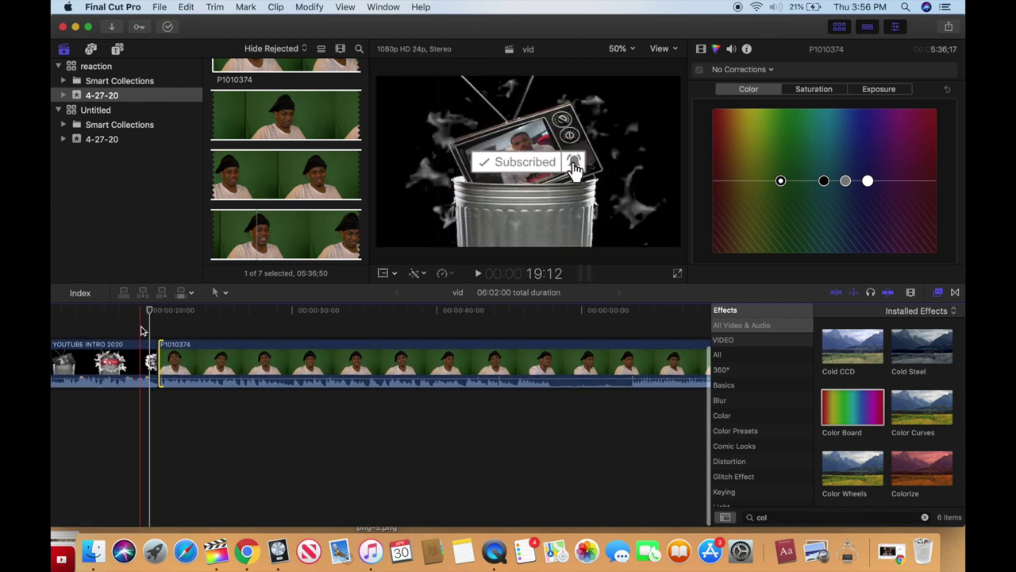
{"action": "key", "text": "space"}
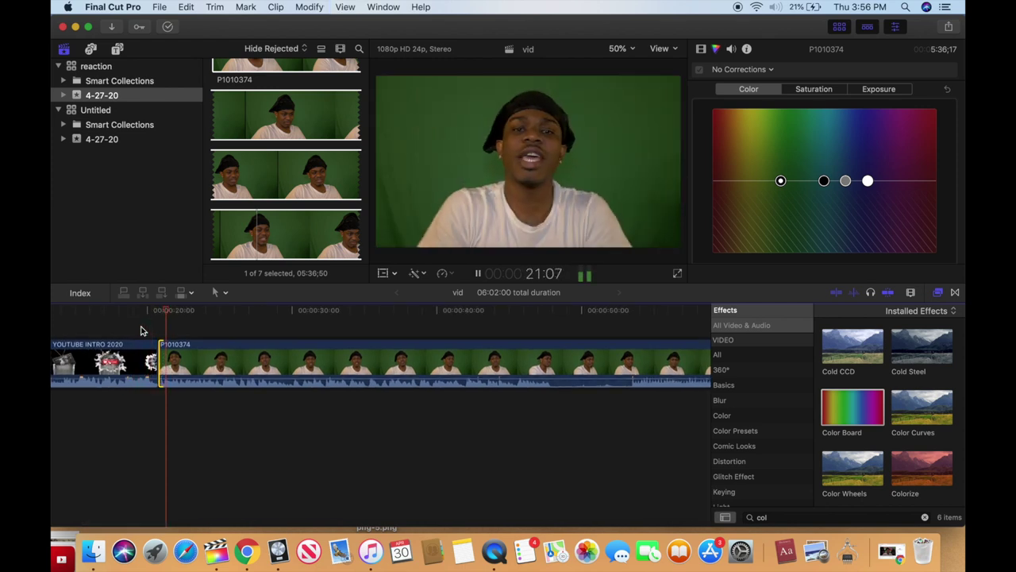
{"action": "key", "text": "space"}
Trim P1010374's end before the outro, bringing the timeline to 06:00:11.
{"action": "scroll", "coordinate": [141, 331], "scroll_direction": "right", "scroll_amount": 20}
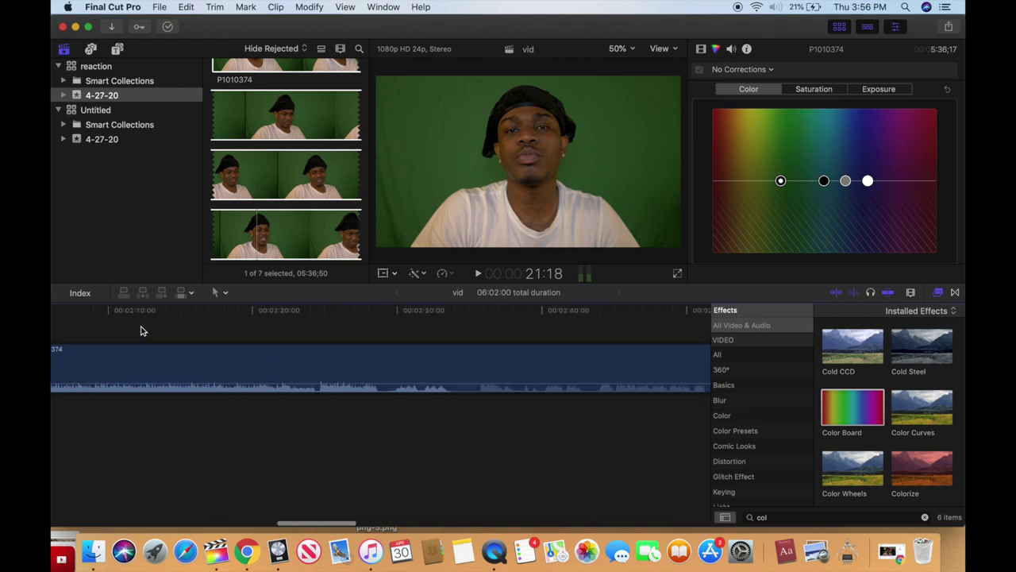
{"action": "scroll", "coordinate": [141, 330], "scroll_direction": "right", "scroll_amount": 20}
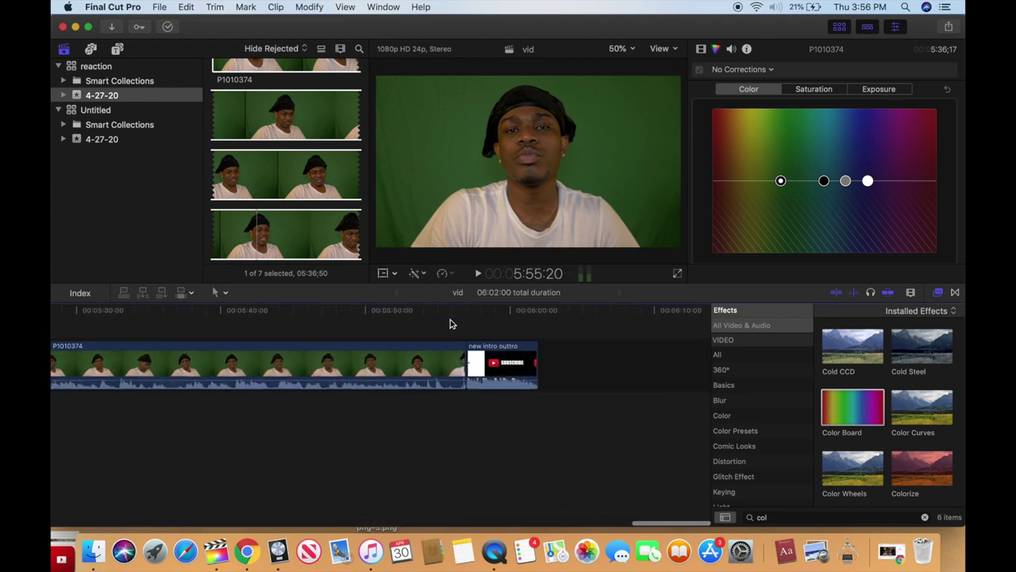
{"action": "key", "text": "space"}
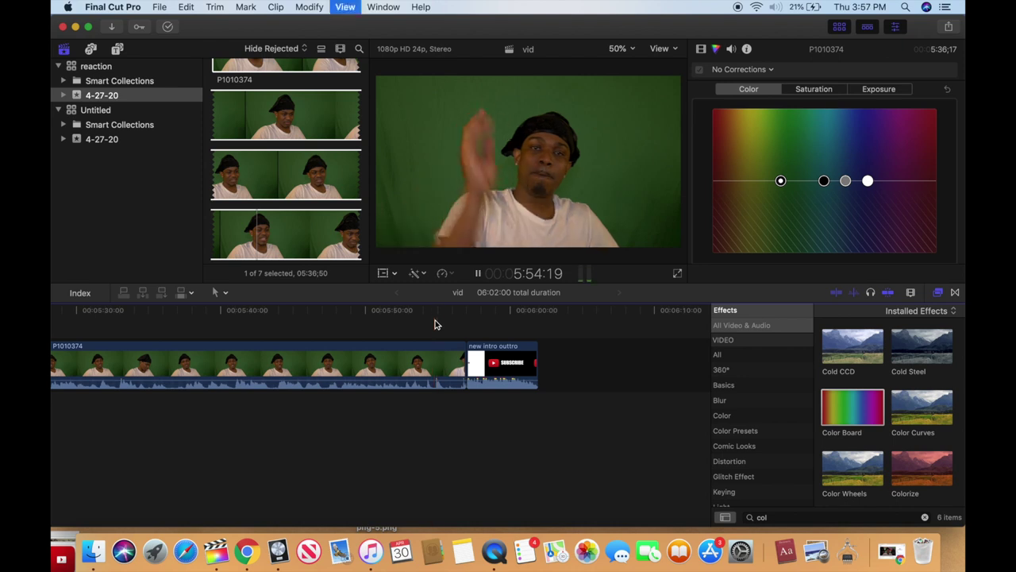
{"action": "key", "text": "space"}
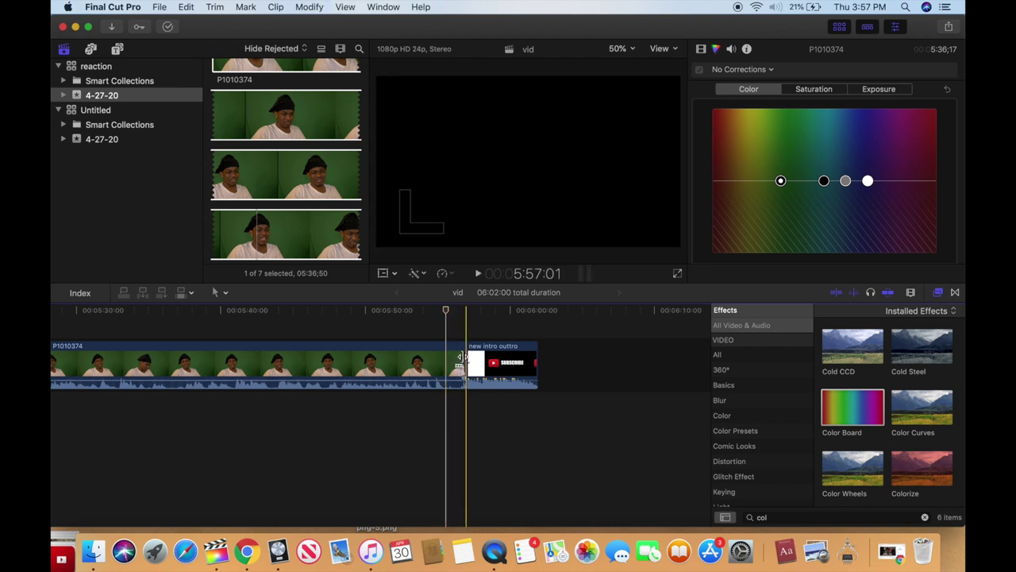
{"action": "left_click_drag", "start_coordinate": [456, 357], "coordinate": [438, 363]}
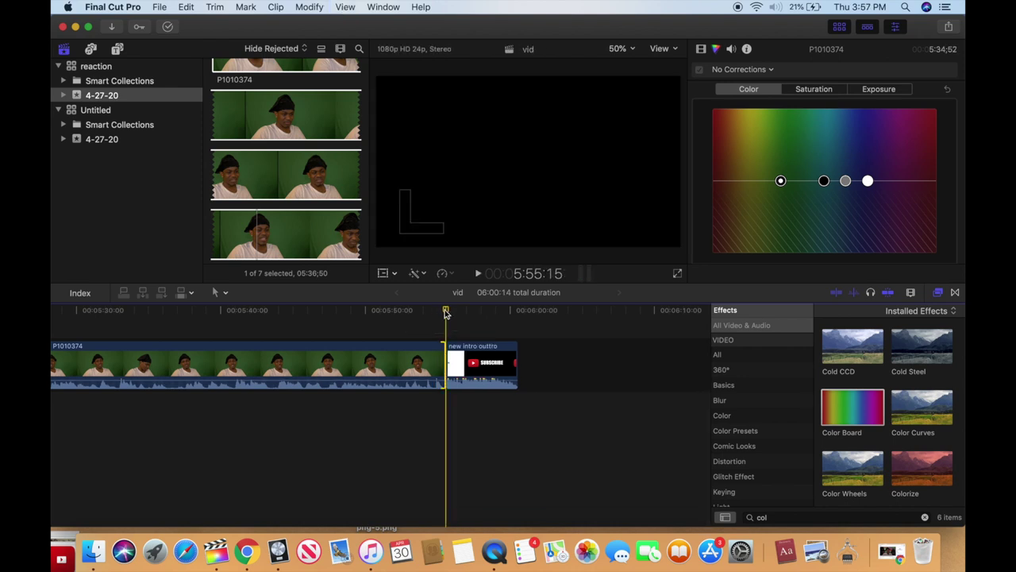
{"action": "key", "text": "shift+slash"}
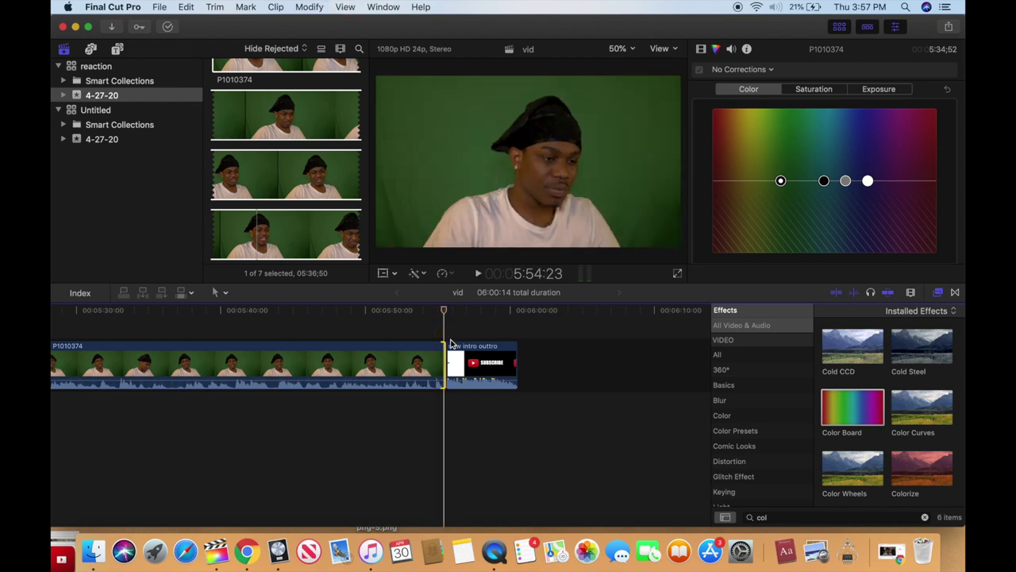
{"action": "left_click_drag", "start_coordinate": [442, 362], "coordinate": [439, 362]}
{"action": "key", "text": "space"}
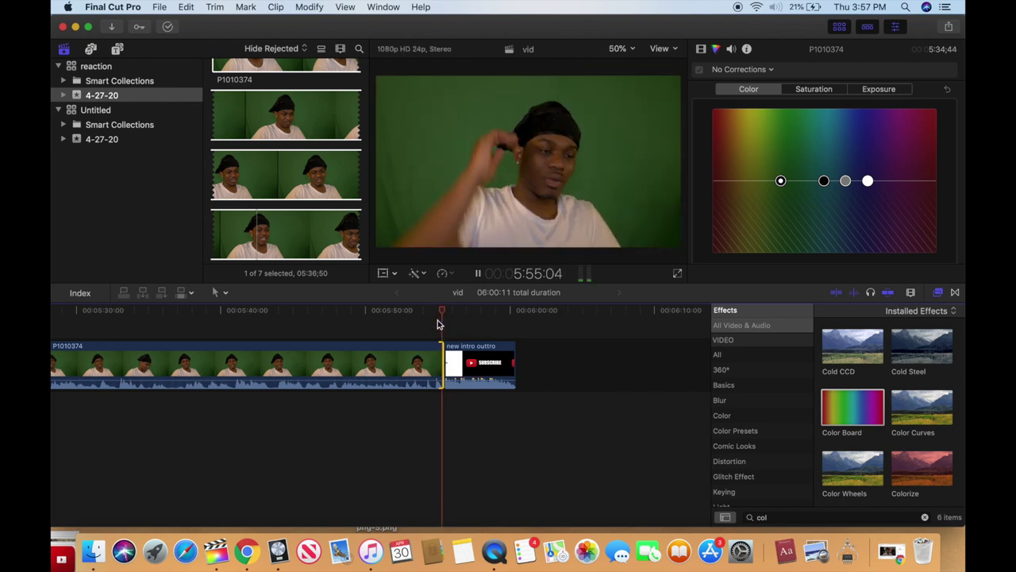
Load the Bizzy Banks Quarantine Freestyle clip from the Apr 30, 2020 event in the viewer.
{"action": "scroll", "coordinate": [436, 324], "scroll_direction": "left", "scroll_amount": 15}
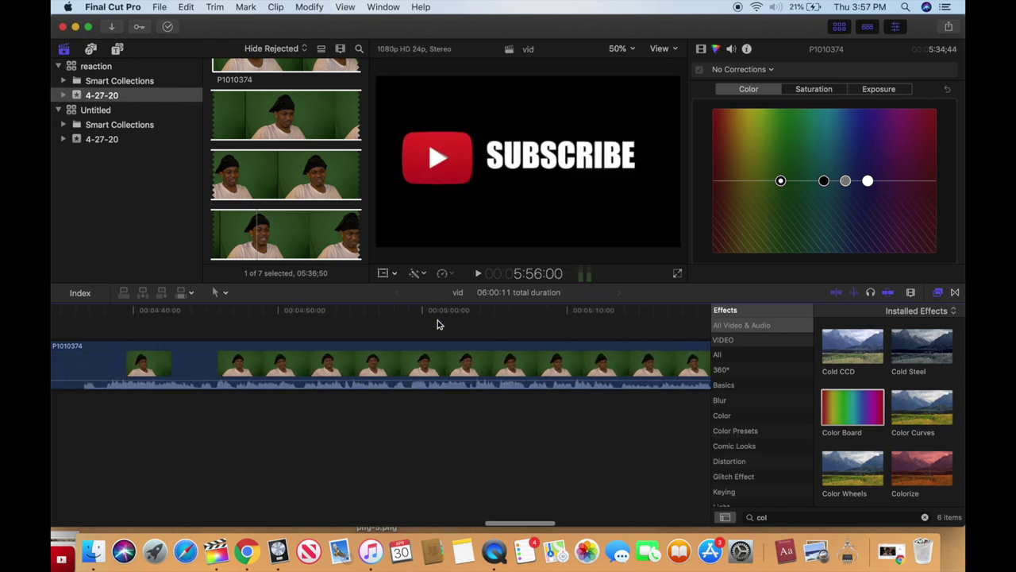
{"action": "scroll", "coordinate": [436, 324], "scroll_direction": "left", "scroll_amount": 7}
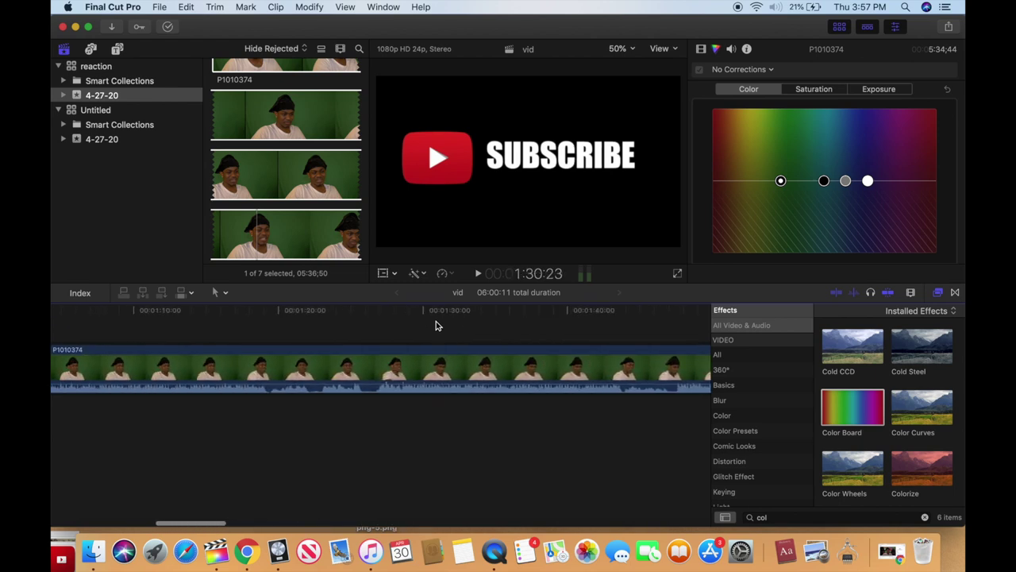
{"action": "scroll", "coordinate": [421, 335], "scroll_direction": "down", "scroll_amount": 3}
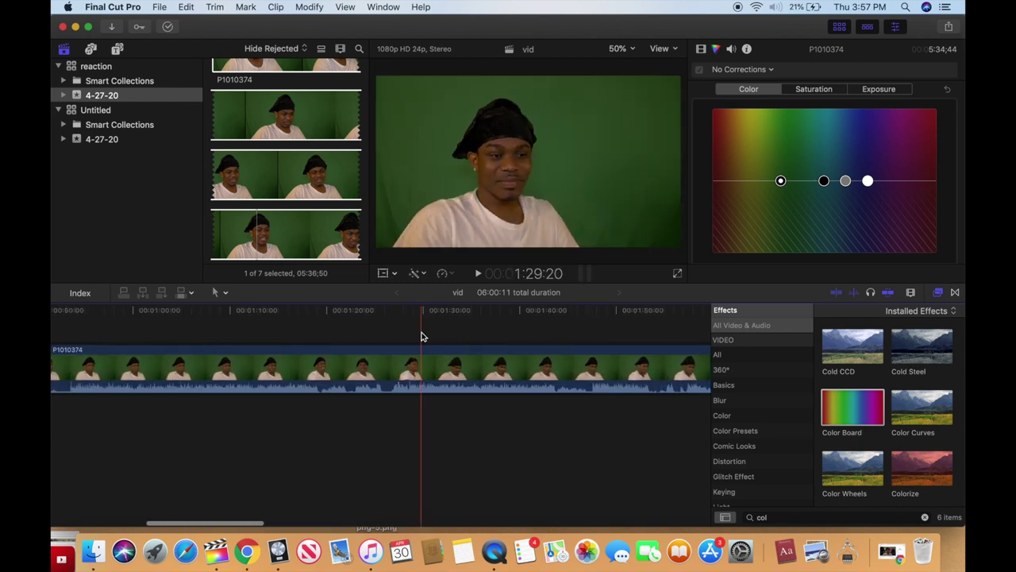
{"action": "scroll", "coordinate": [421, 336], "scroll_direction": "left", "scroll_amount": 5}
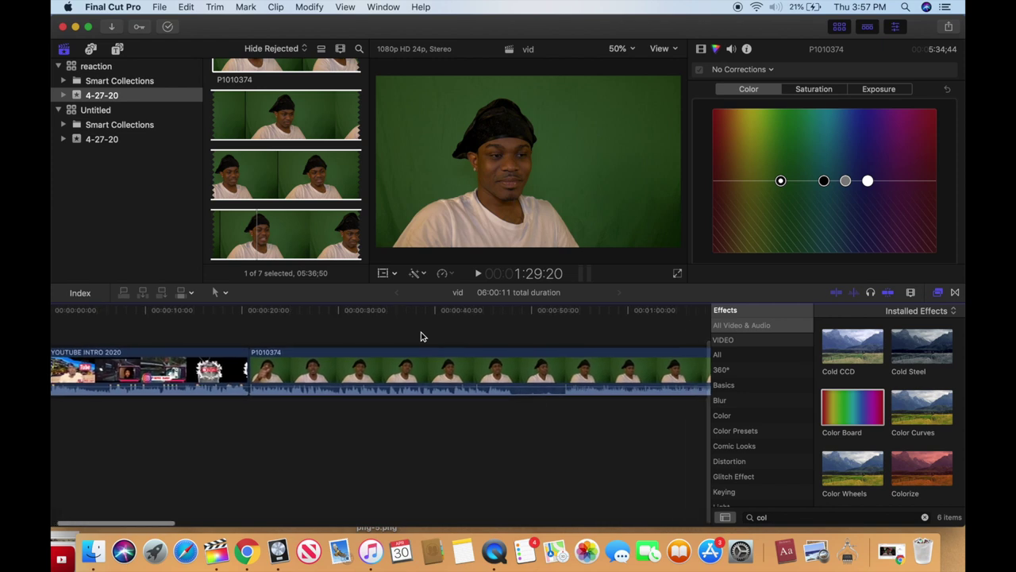
{"action": "scroll", "coordinate": [422, 336], "scroll_direction": "right", "scroll_amount": 1}
{"action": "scroll", "coordinate": [257, 192], "scroll_direction": "up", "scroll_amount": 5}
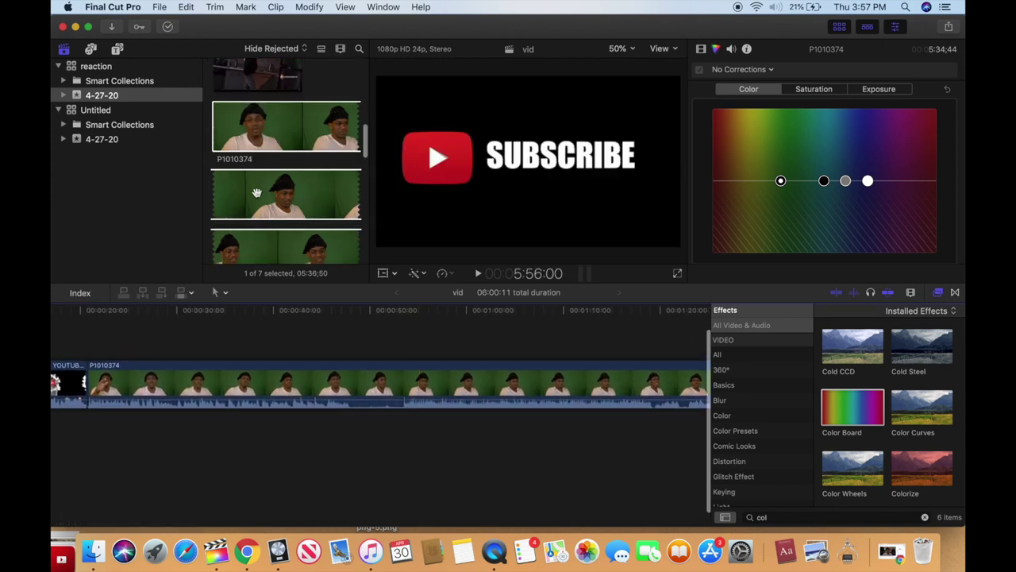
{"action": "scroll", "coordinate": [257, 193], "scroll_direction": "up", "scroll_amount": 2}
{"action": "left_click", "coordinate": [256, 186]}
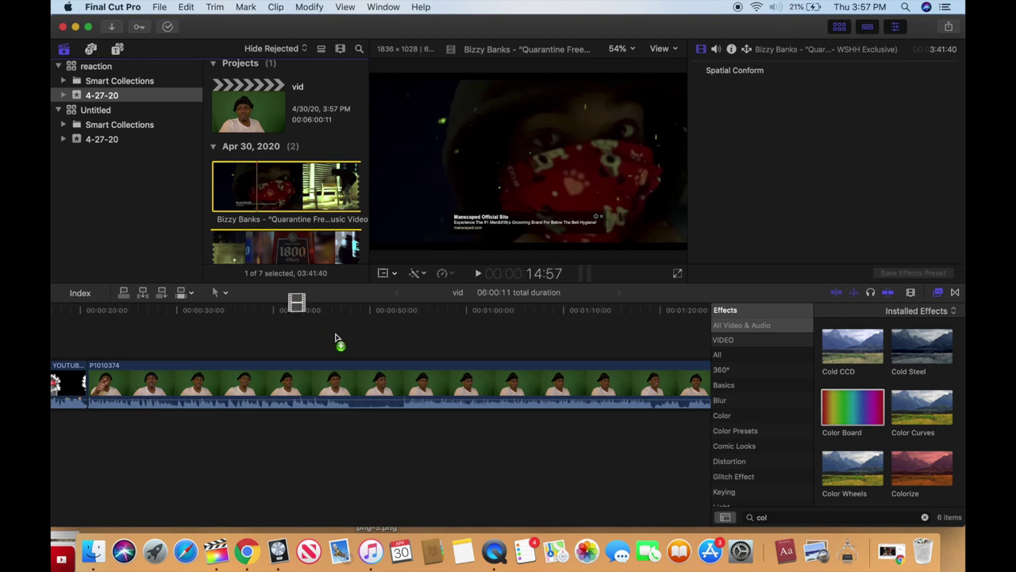
Connect the music video above the reaction clip and zoom the timeline in on it.
{"action": "left_click_drag", "start_coordinate": [336, 340], "coordinate": [368, 336]}
{"action": "left_click", "coordinate": [425, 350]}
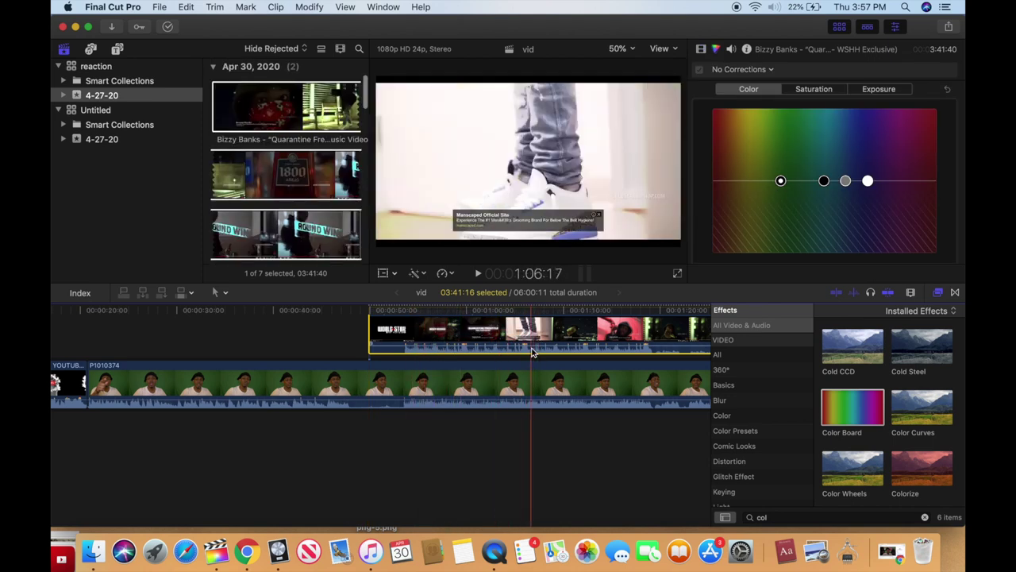
{"action": "key", "text": "super+equal"}
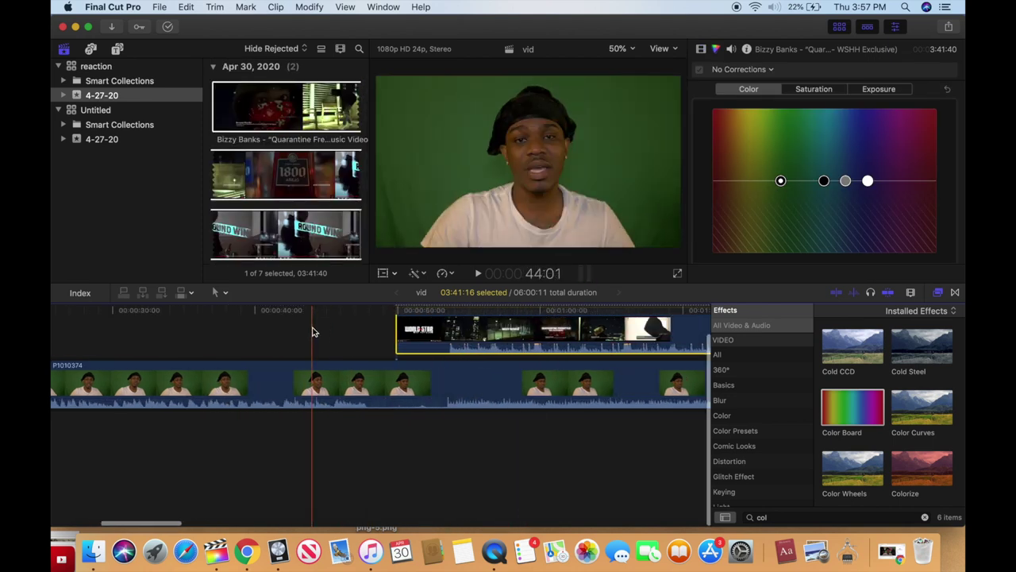
{"action": "key", "text": "super+equal"}
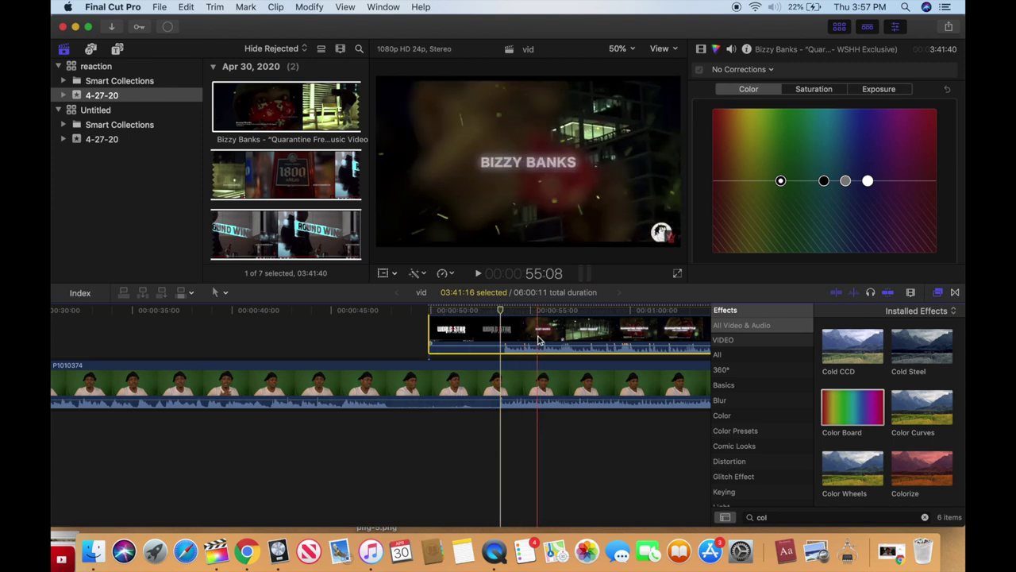
Nudge the music video five frames earlier and review its placement.
{"action": "left_click_drag", "start_coordinate": [538, 339], "coordinate": [536, 339]}
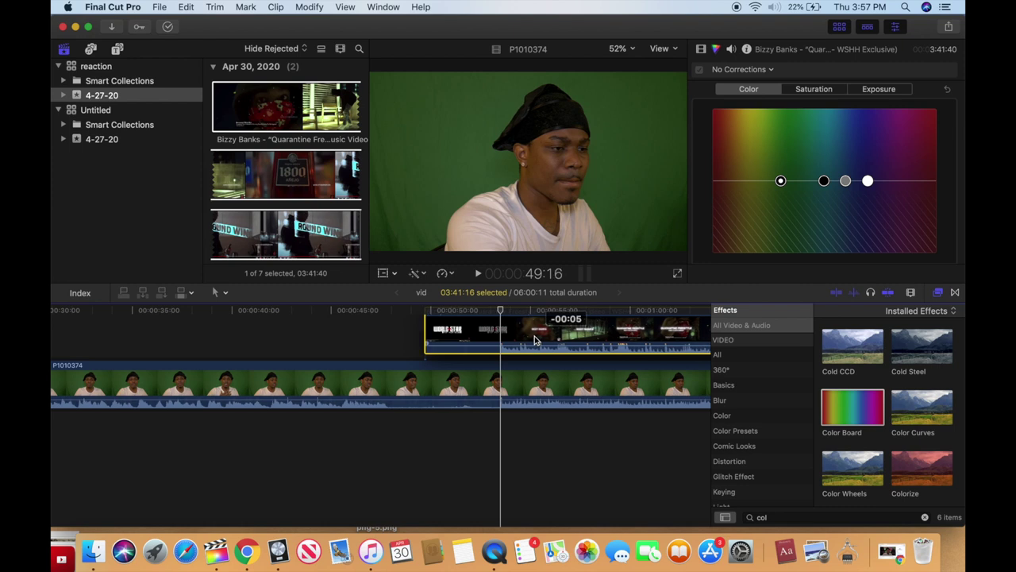
{"action": "left_click_drag", "start_coordinate": [534, 340], "coordinate": [533, 340]}
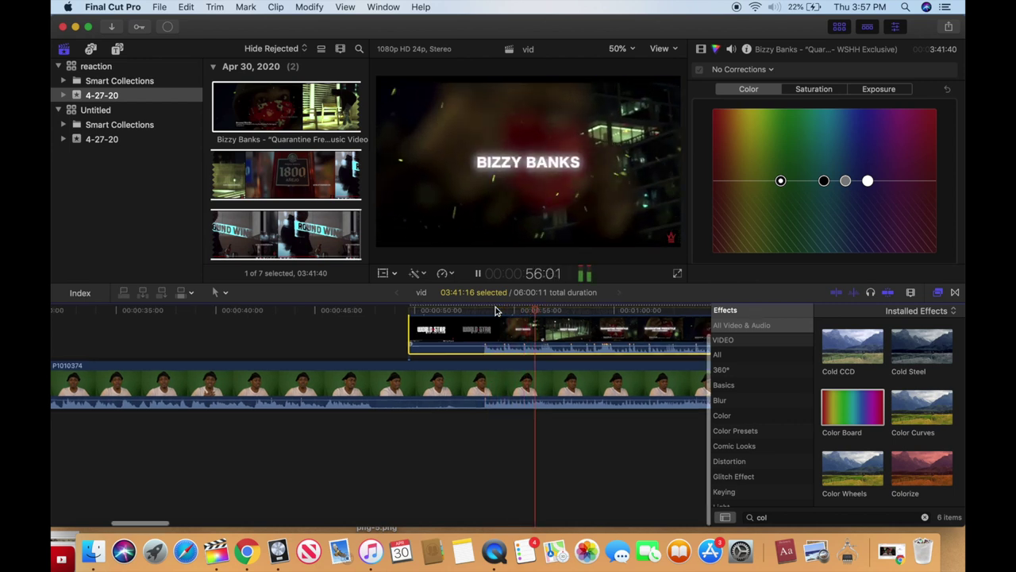
{"action": "scroll", "coordinate": [495, 311], "scroll_direction": "right", "scroll_amount": 3}
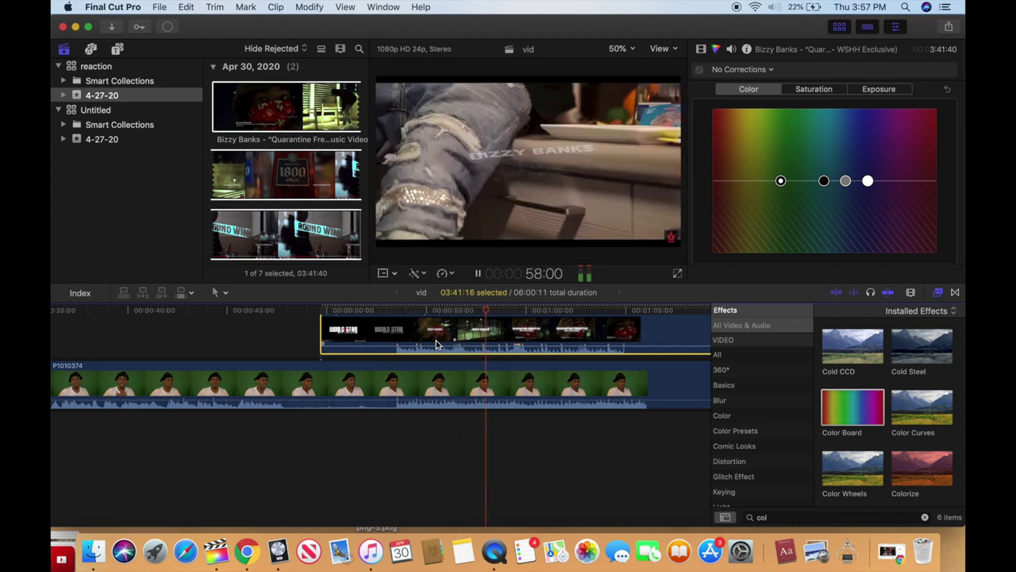
{"action": "scroll", "coordinate": [435, 343], "scroll_direction": "right", "scroll_amount": 1}
{"action": "scroll", "coordinate": [435, 343], "scroll_direction": "right", "scroll_amount": 1}
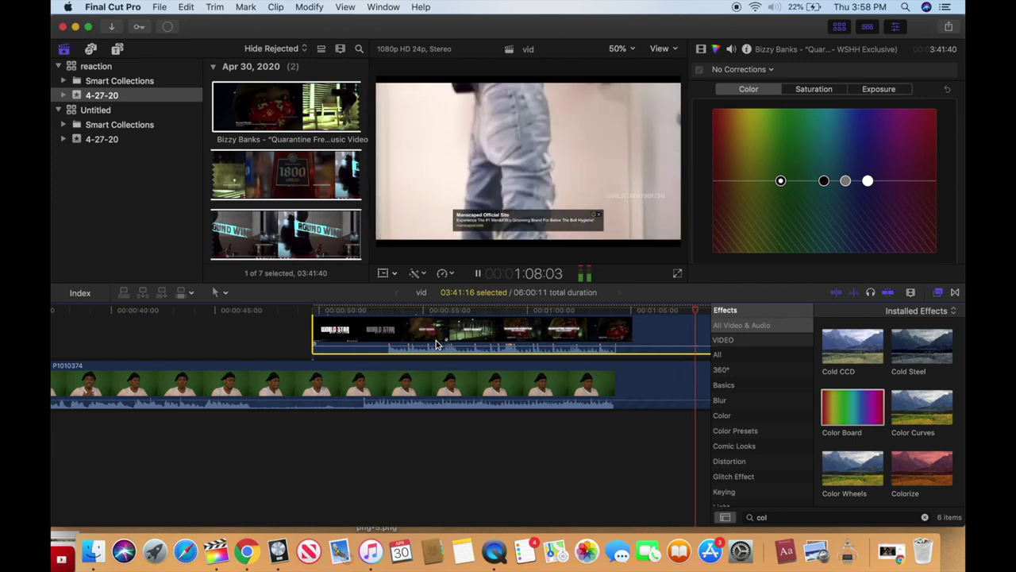
{"action": "left_click", "coordinate": [379, 353]}
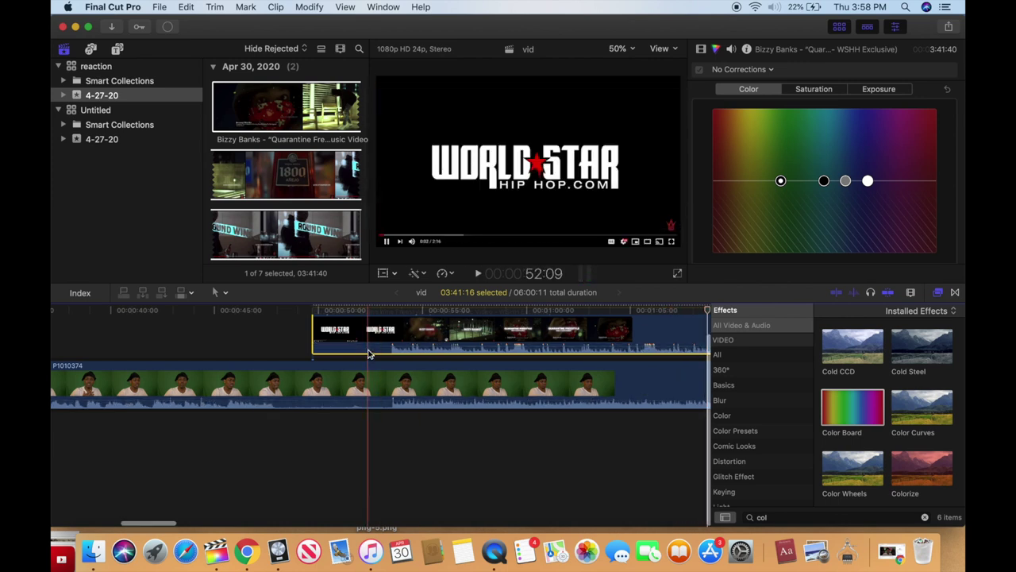
Play through the connected music video past its intro.
{"action": "key", "text": "super+minus"}
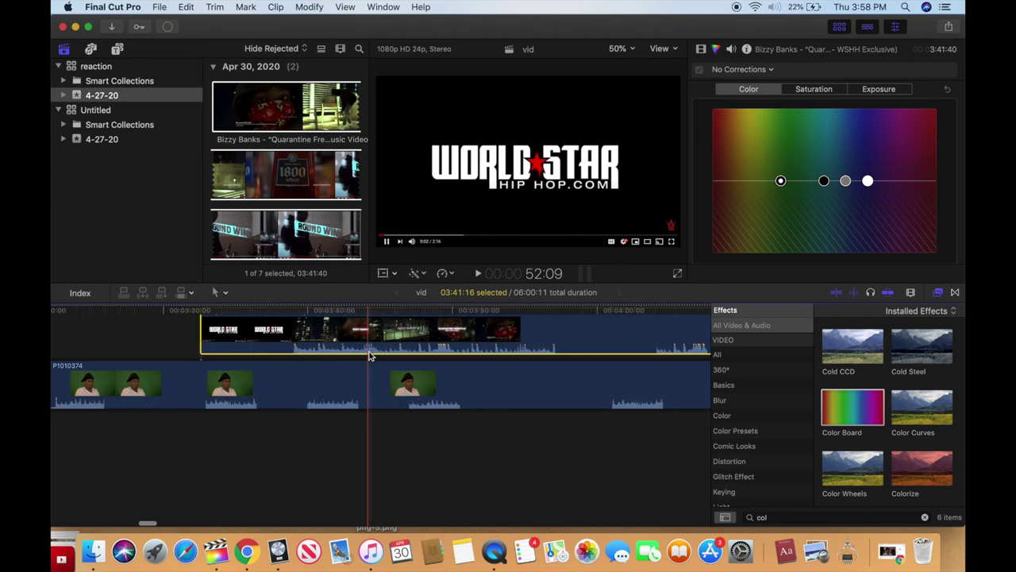
{"action": "key", "text": "super+equal"}
{"action": "left_click_drag", "start_coordinate": [429, 309], "coordinate": [466, 318]}
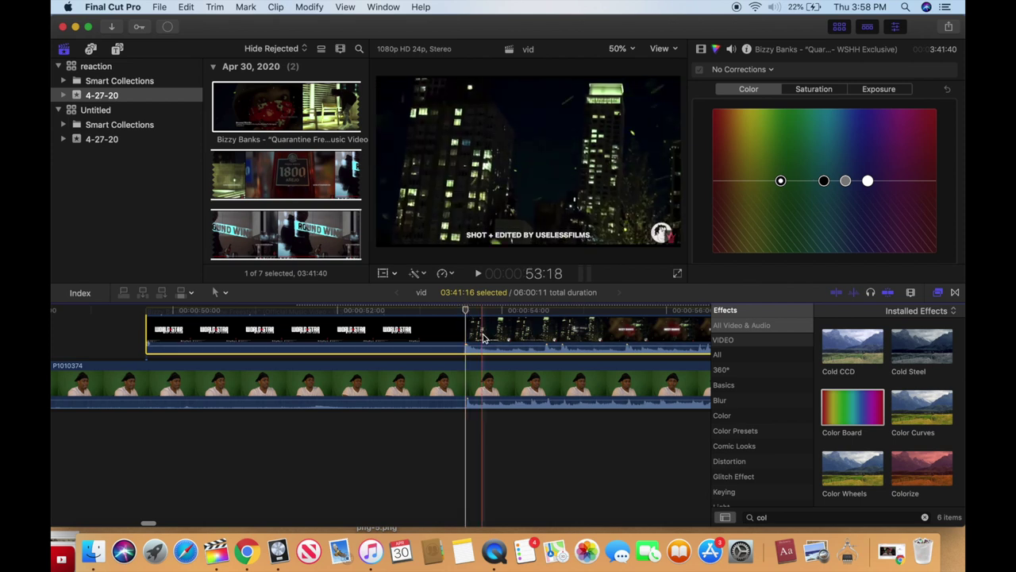
{"action": "left_click_drag", "start_coordinate": [482, 338], "coordinate": [489, 337]}
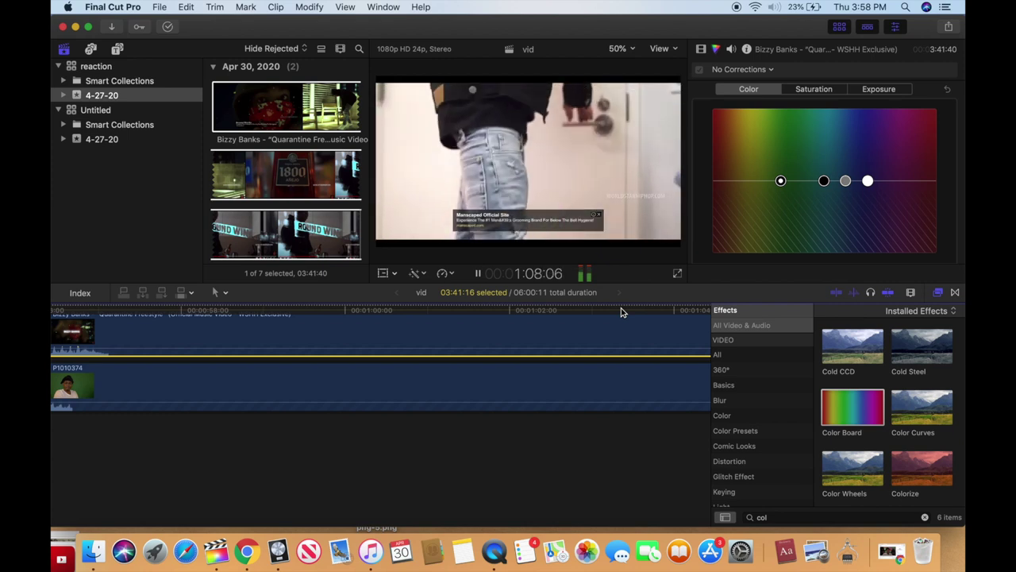
{"action": "left_click", "coordinate": [592, 372]}
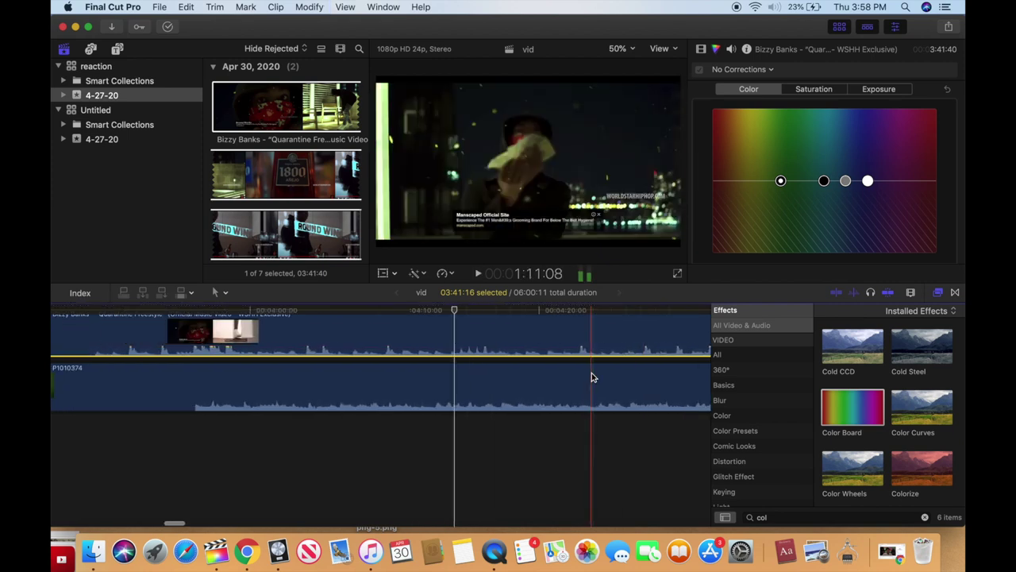
Lower the music video's volume line to -12.0 dB.
{"action": "scroll", "coordinate": [591, 377], "scroll_direction": "up", "scroll_amount": 5}
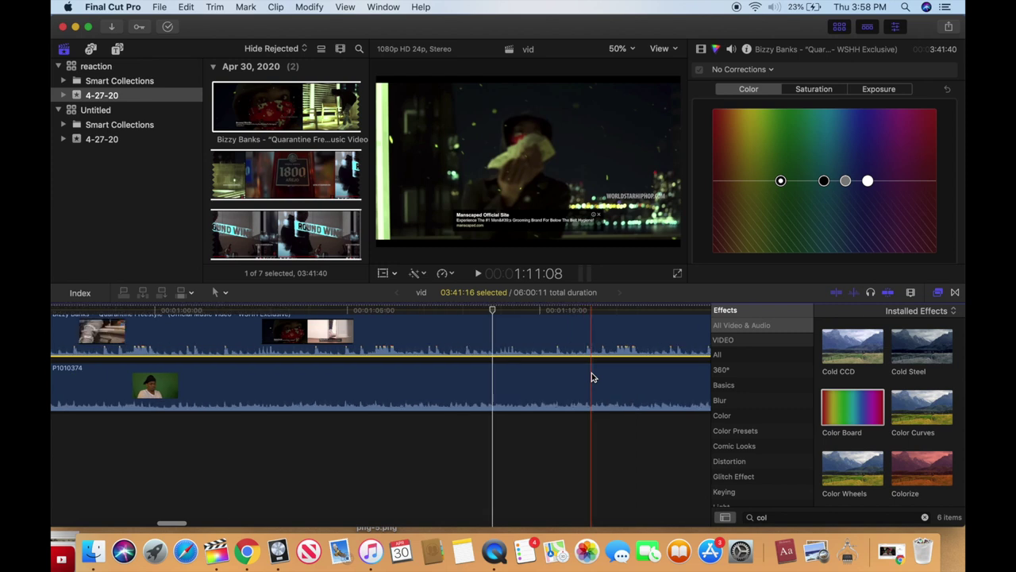
{"action": "scroll", "coordinate": [591, 377], "scroll_direction": "down", "scroll_amount": 5}
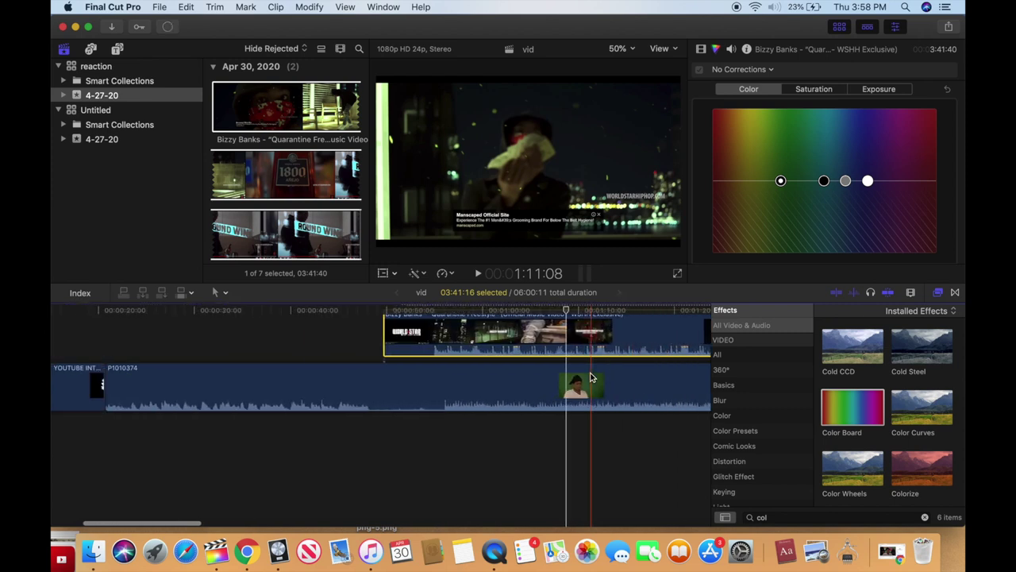
{"action": "scroll", "coordinate": [590, 377], "scroll_direction": "up", "scroll_amount": 2}
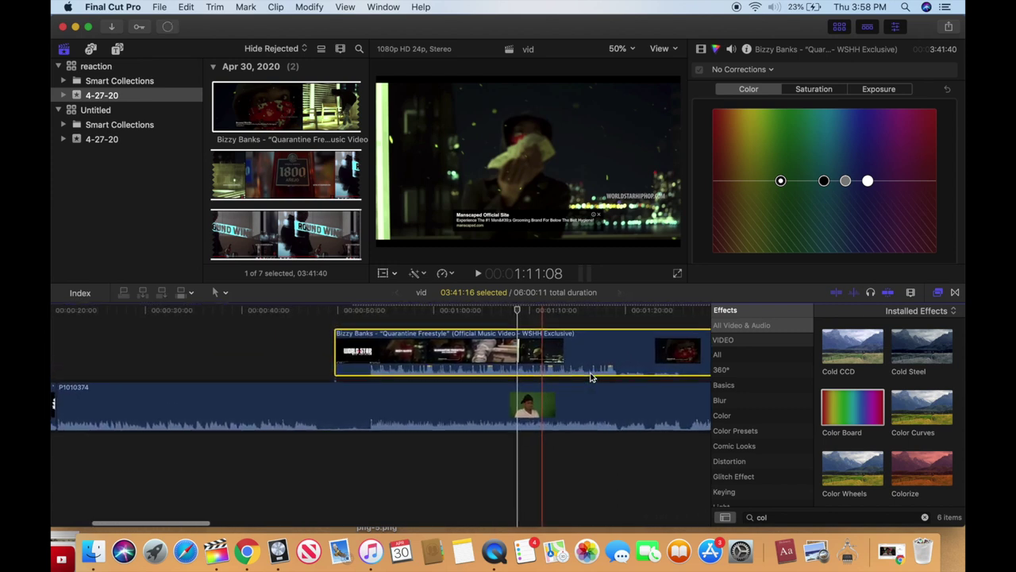
{"action": "left_click", "coordinate": [531, 368]}
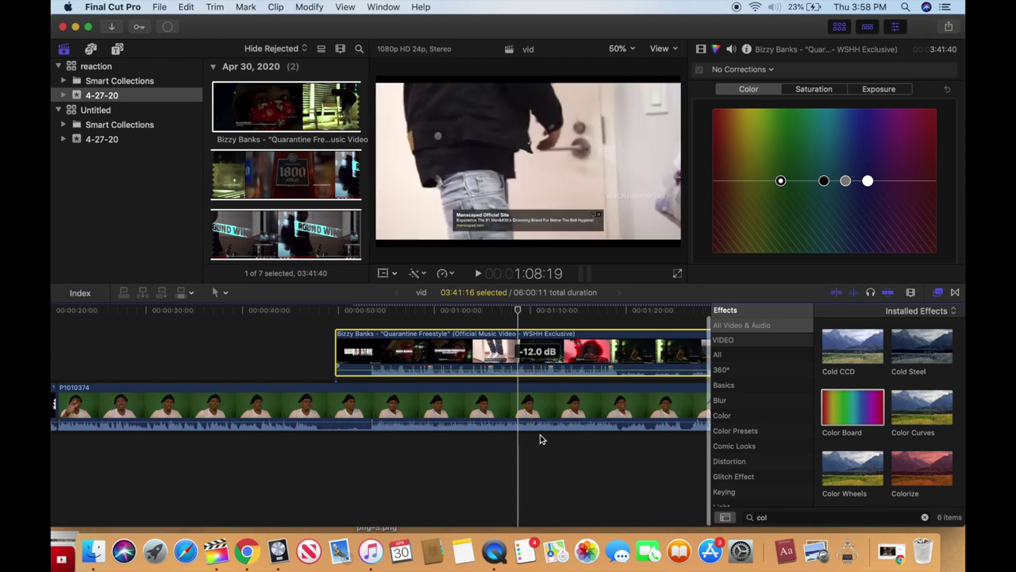
Scale the music video to 48% and move it into the viewer's lower-right corner.
{"action": "left_click", "coordinate": [383, 273]}
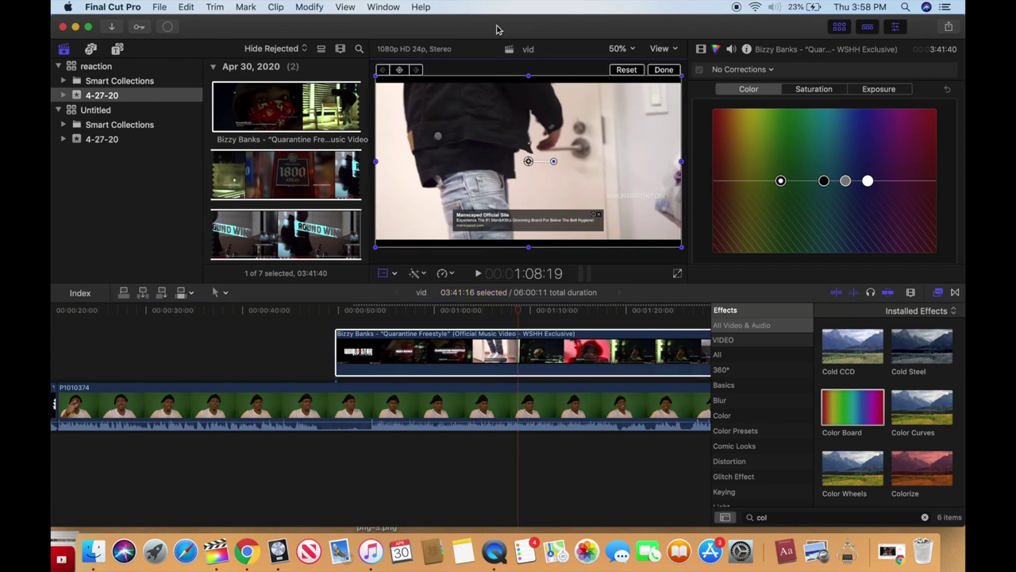
{"action": "left_click", "coordinate": [702, 49]}
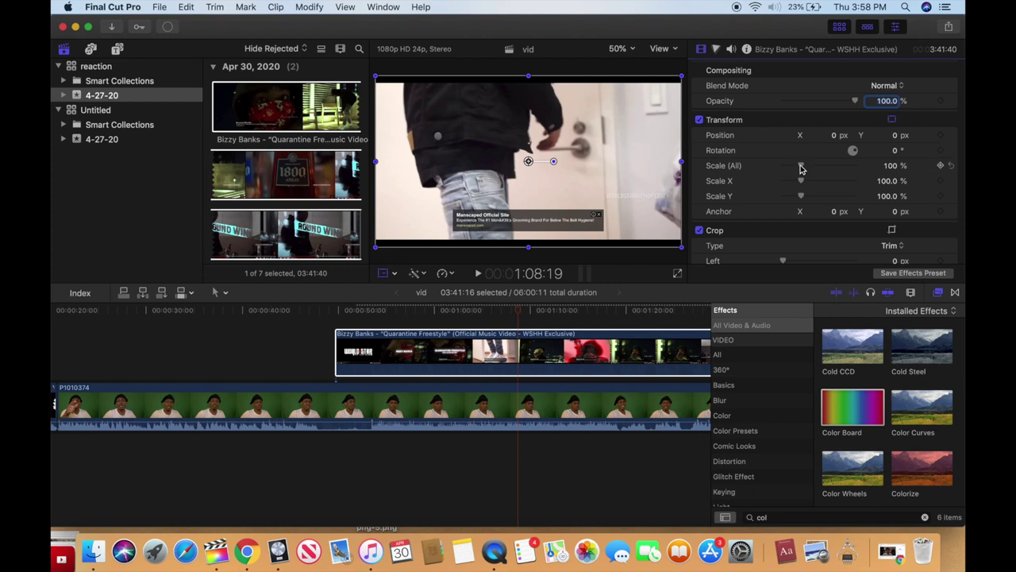
{"action": "left_click_drag", "start_coordinate": [798, 169], "coordinate": [791, 174]}
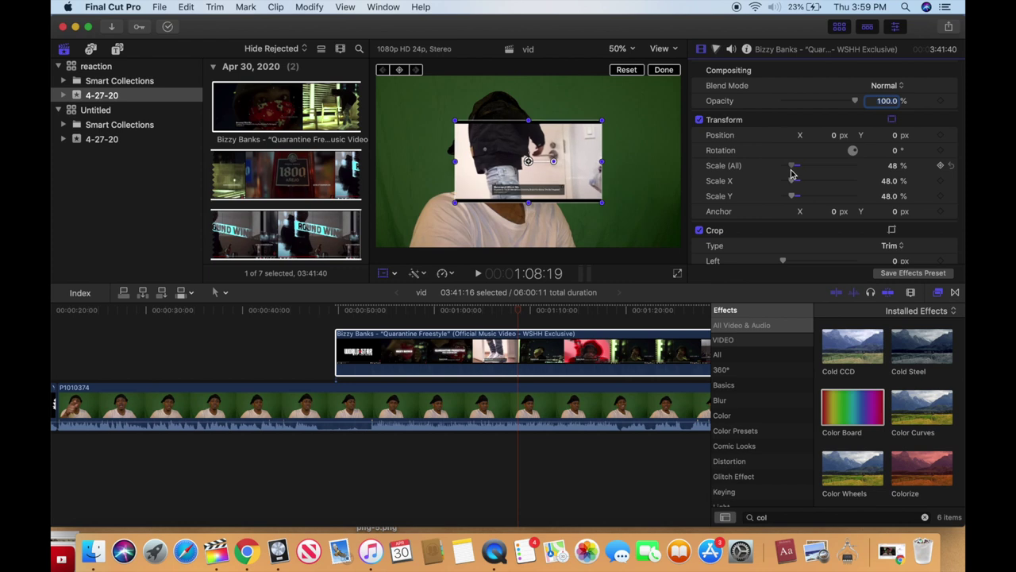
{"action": "left_click_drag", "start_coordinate": [487, 155], "coordinate": [566, 199]}
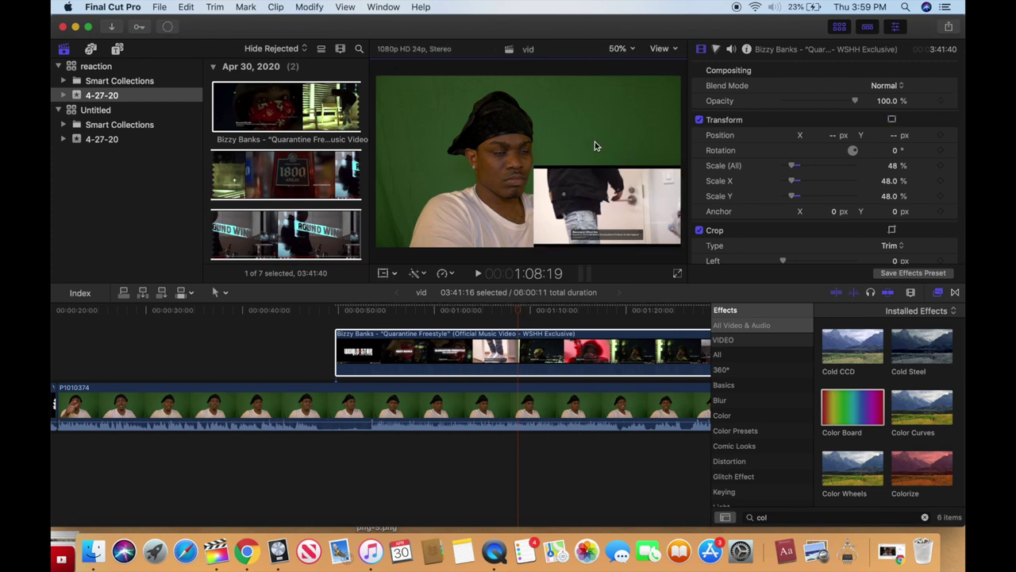
{"action": "key", "text": "space"}
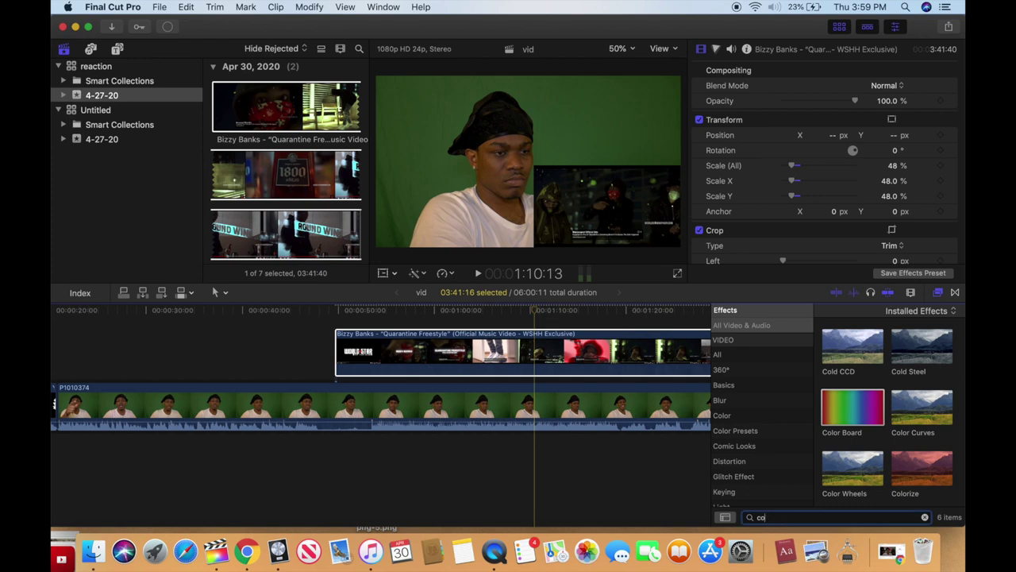
Search the Effects browser for 'key' and drop the Keyer effect onto P1010374.
{"action": "key", "text": "BackSpace"}
{"action": "type", "text": "ke"}
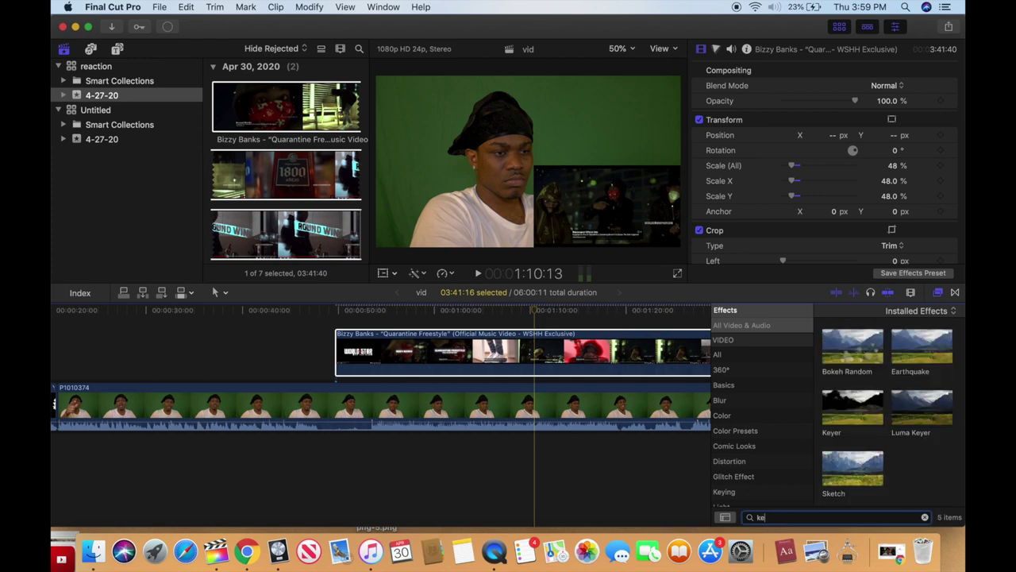
{"action": "key", "text": "BackSpace"}
{"action": "key", "text": "BackSpace"}
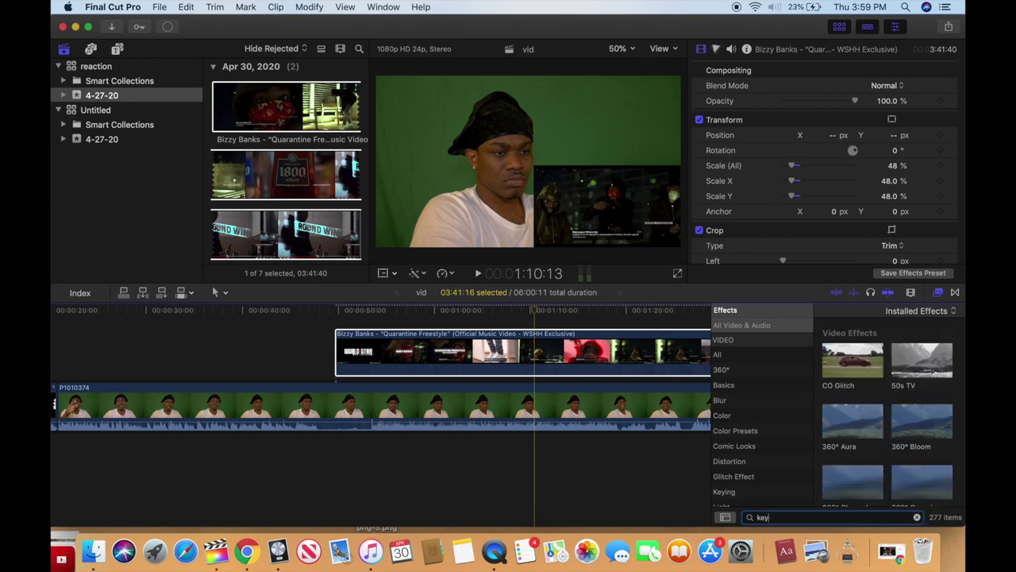
{"action": "left_click_drag", "start_coordinate": [849, 349], "coordinate": [340, 409]}
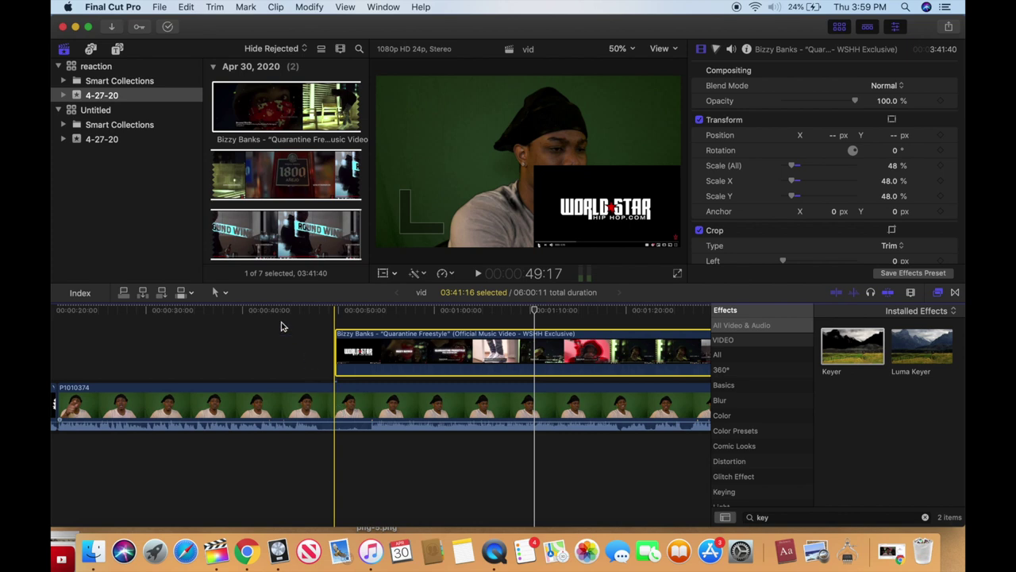
{"action": "left_click", "coordinate": [249, 312]}
{"action": "scroll", "coordinate": [262, 322], "scroll_direction": "left", "scroll_amount": 4}
{"action": "scroll", "coordinate": [263, 323], "scroll_direction": "left", "scroll_amount": 2}
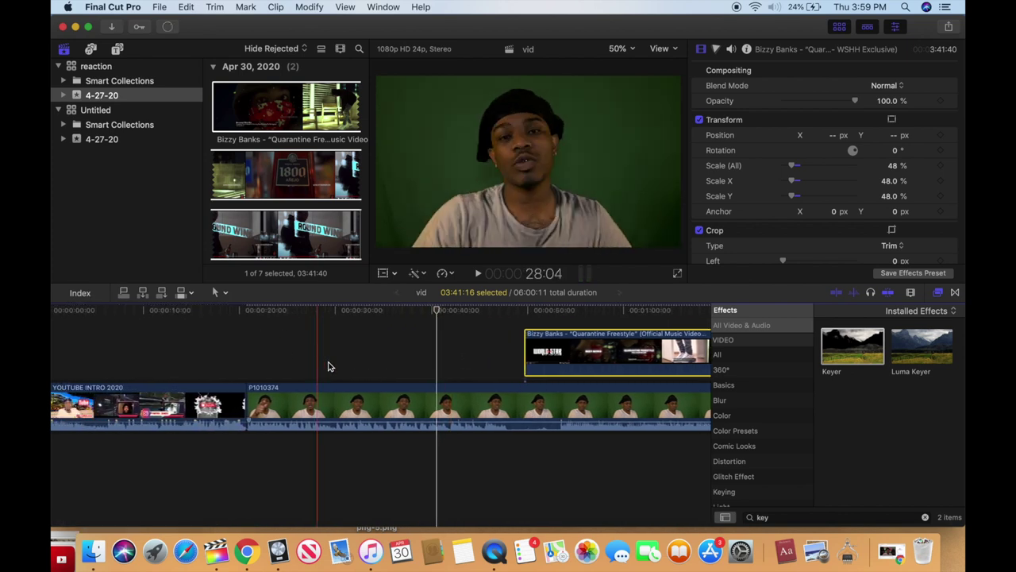
Sample the green backdrop with the Keyer so the reactor sits on black, Spill Level 46%.
{"action": "left_click", "coordinate": [433, 365]}
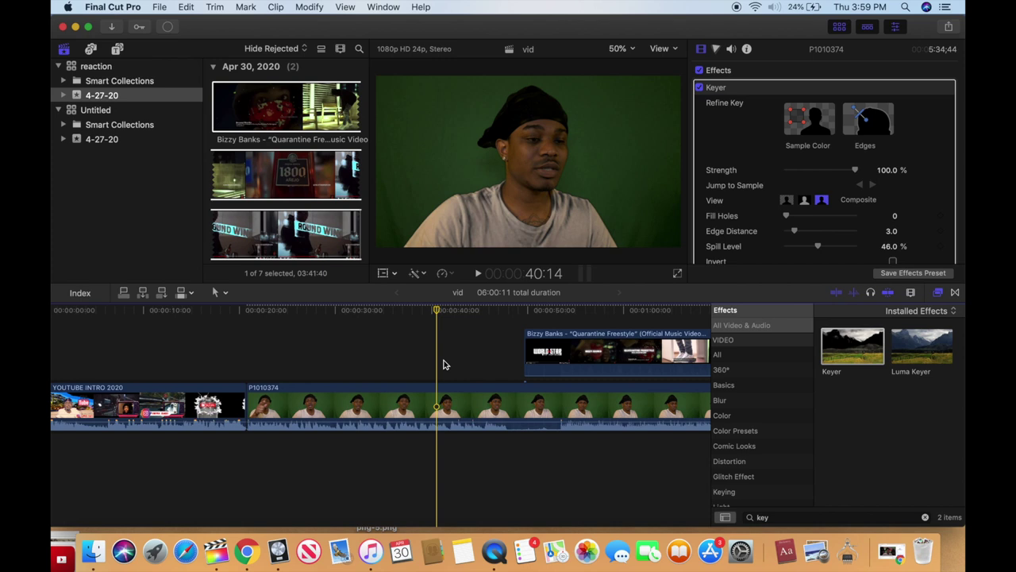
{"action": "left_click", "coordinate": [467, 395]}
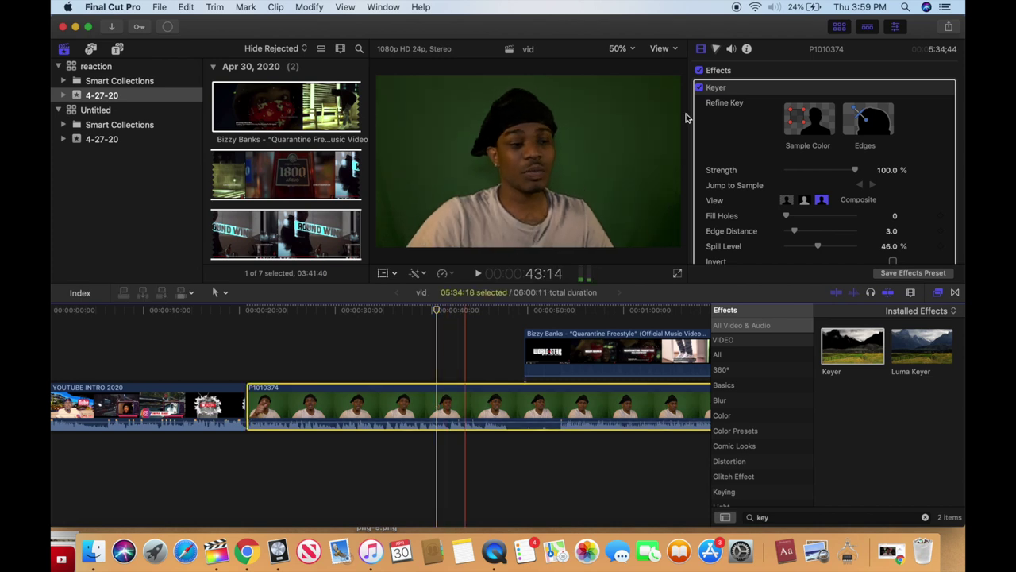
{"action": "left_click", "coordinate": [802, 117]}
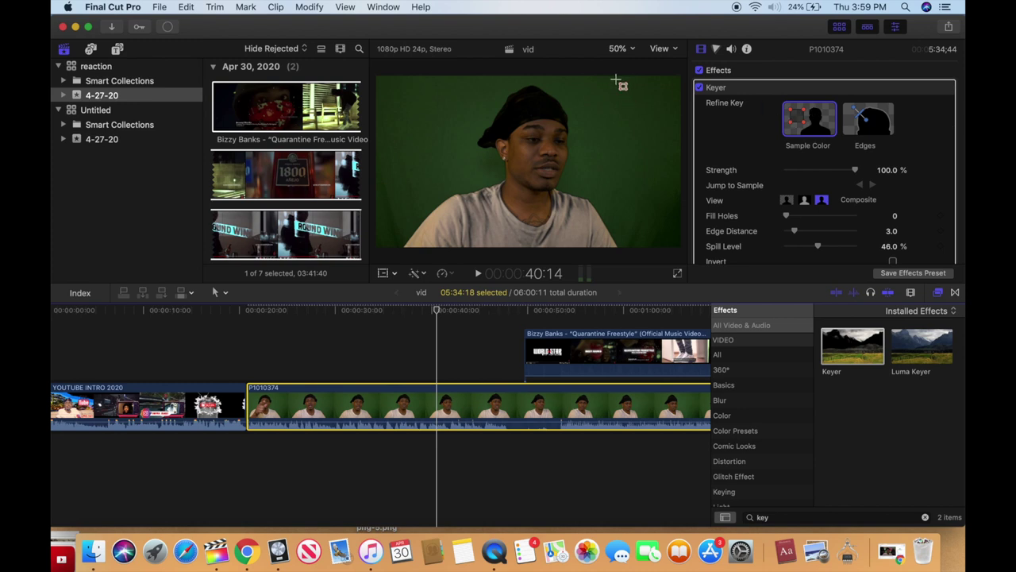
{"action": "left_click_drag", "start_coordinate": [616, 80], "coordinate": [652, 109]}
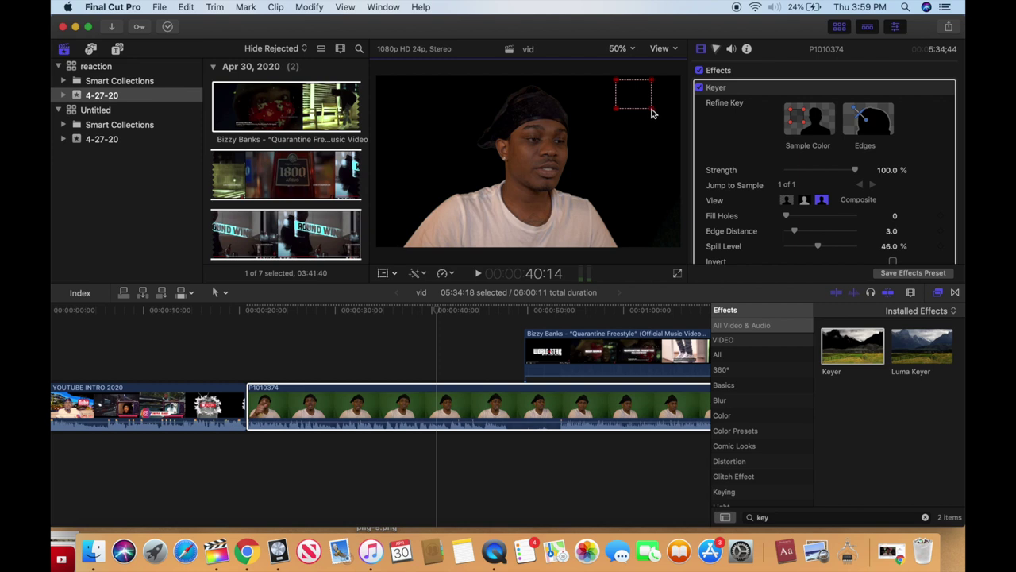
{"action": "left_click_drag", "start_coordinate": [652, 109], "coordinate": [697, 238]}
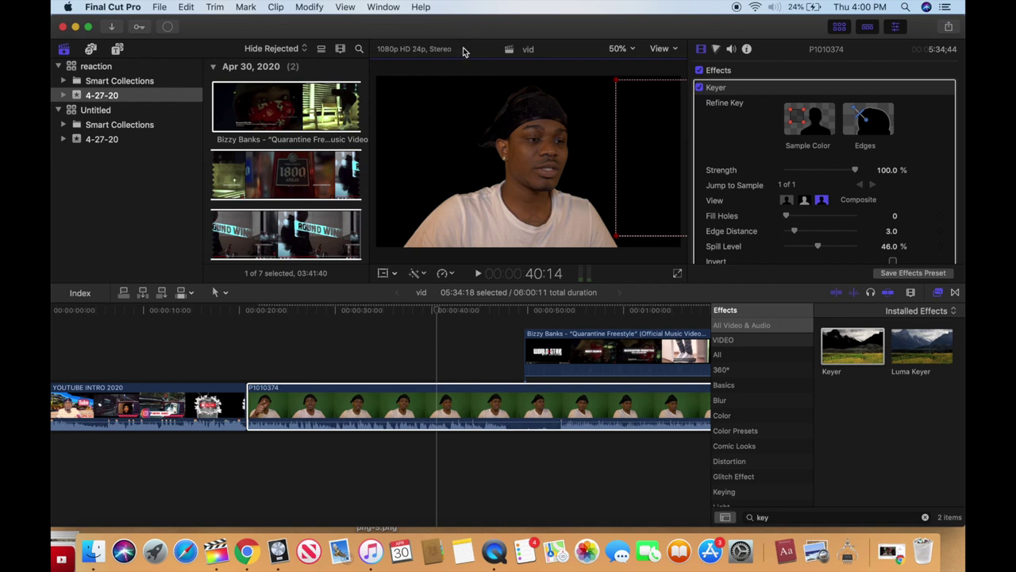
{"action": "left_click", "coordinate": [343, 397]}
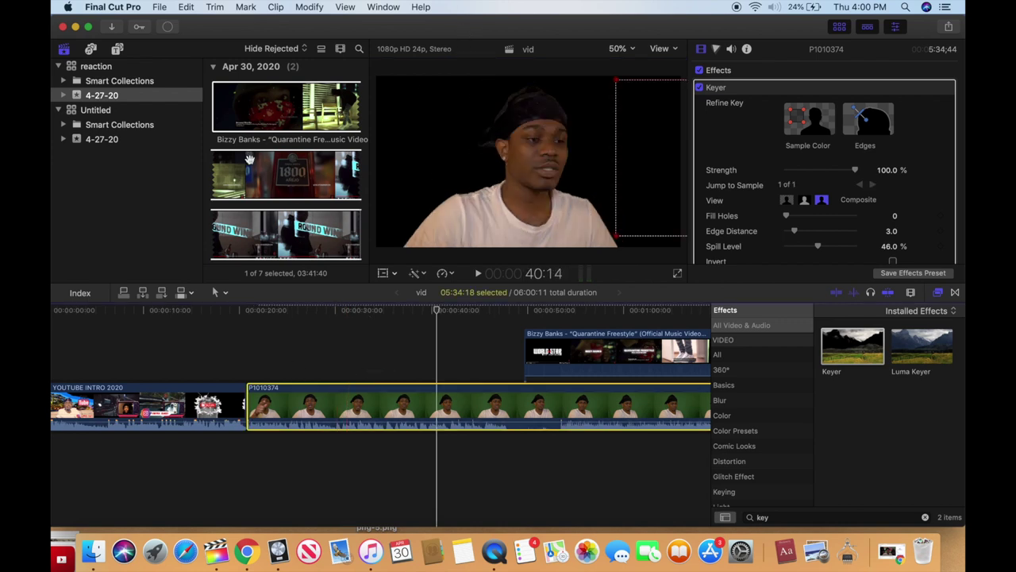
Screenshot the pink Bizzy Banks frame in the viewer to the desktop with Cmd+Shift+4.
{"action": "left_click", "coordinate": [256, 105]}
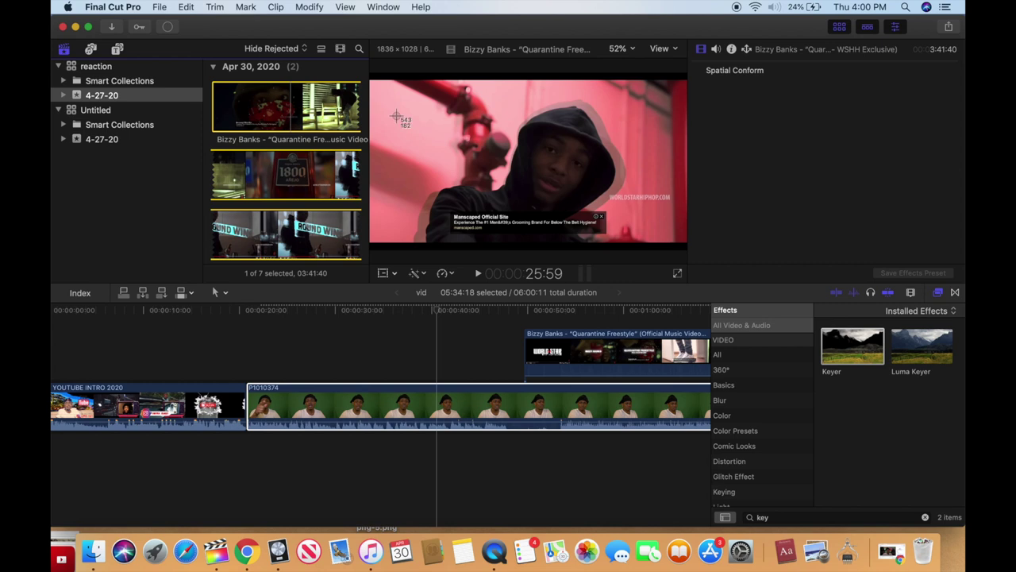
{"action": "key", "text": "super+shift+4"}
{"action": "left_click_drag", "start_coordinate": [370, 72], "coordinate": [687, 250]}
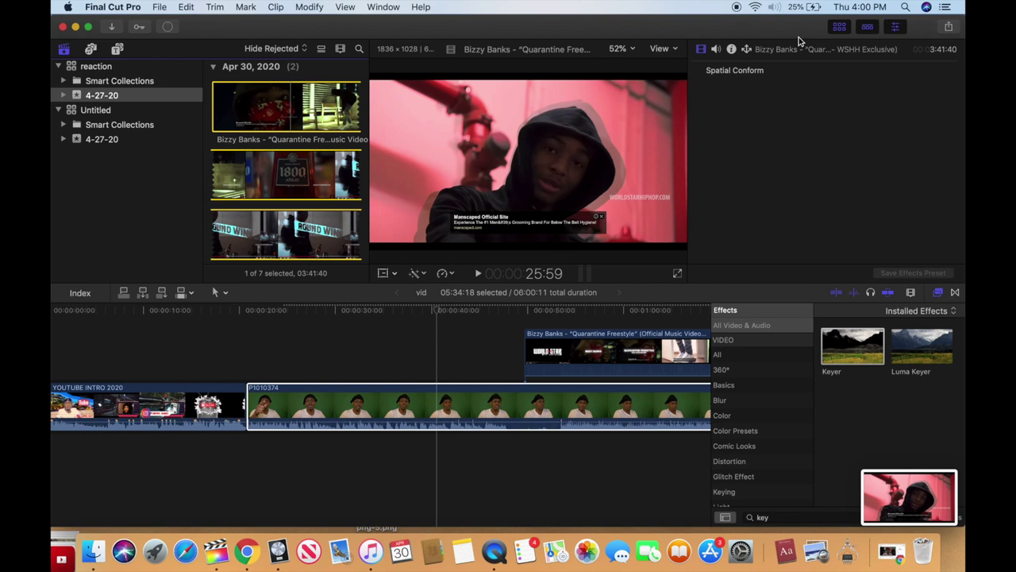
{"action": "left_click_drag", "start_coordinate": [798, 33], "coordinate": [483, 10]}
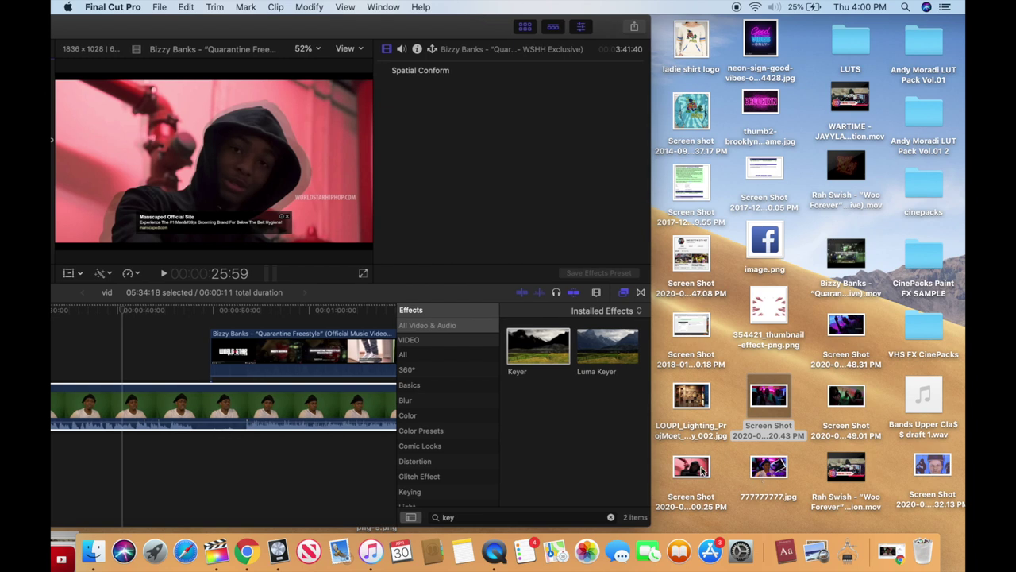
Drop the desktop screenshot below P1010374 and stretch both its edges to match the reactor clip.
{"action": "left_click_drag", "start_coordinate": [701, 470], "coordinate": [256, 472]}
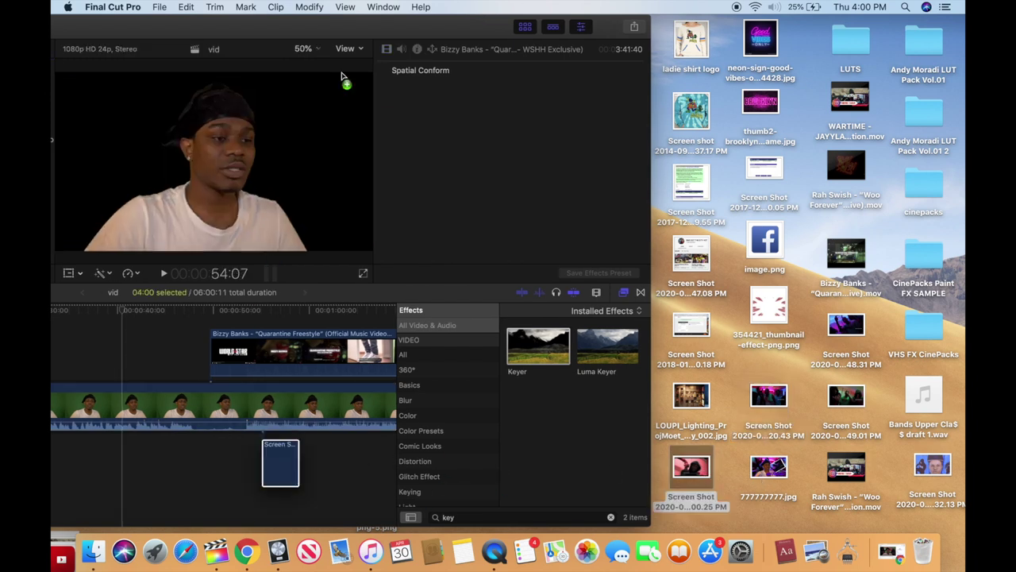
{"action": "left_click_drag", "start_coordinate": [374, 29], "coordinate": [724, 26]}
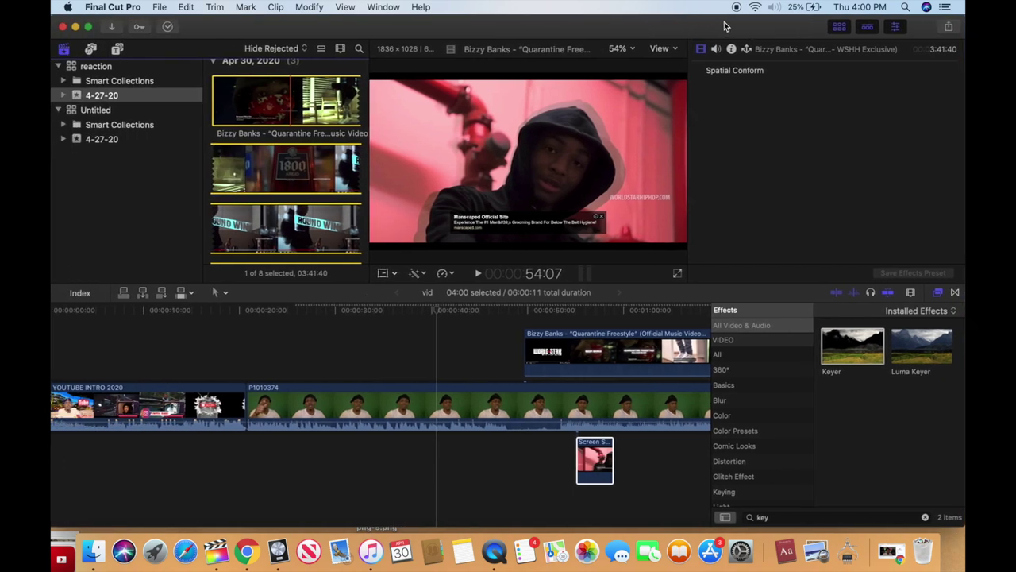
{"action": "left_click", "coordinate": [578, 454]}
{"action": "left_click_drag", "start_coordinate": [437, 447], "coordinate": [247, 446]}
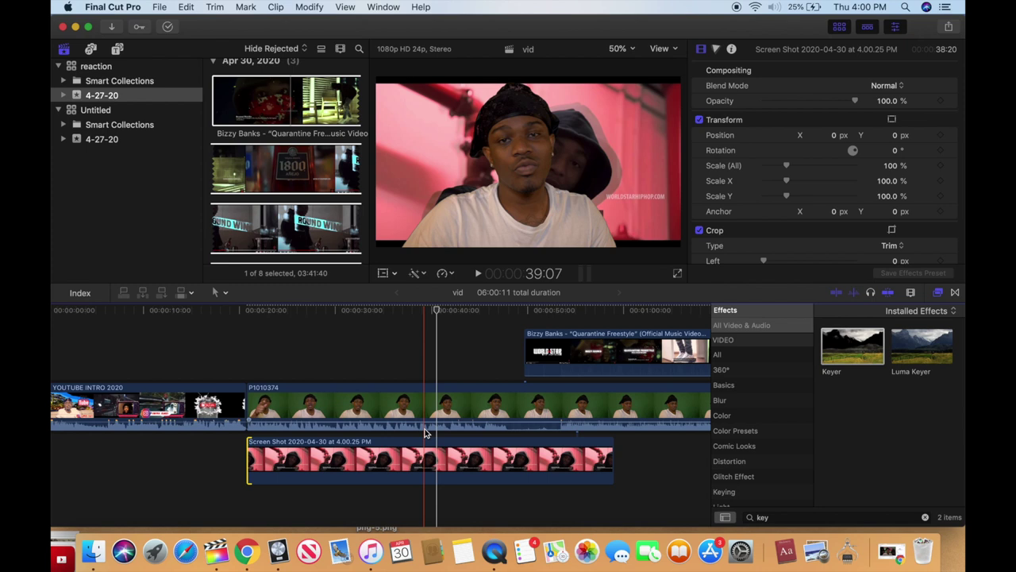
{"action": "key", "text": "super+minus"}
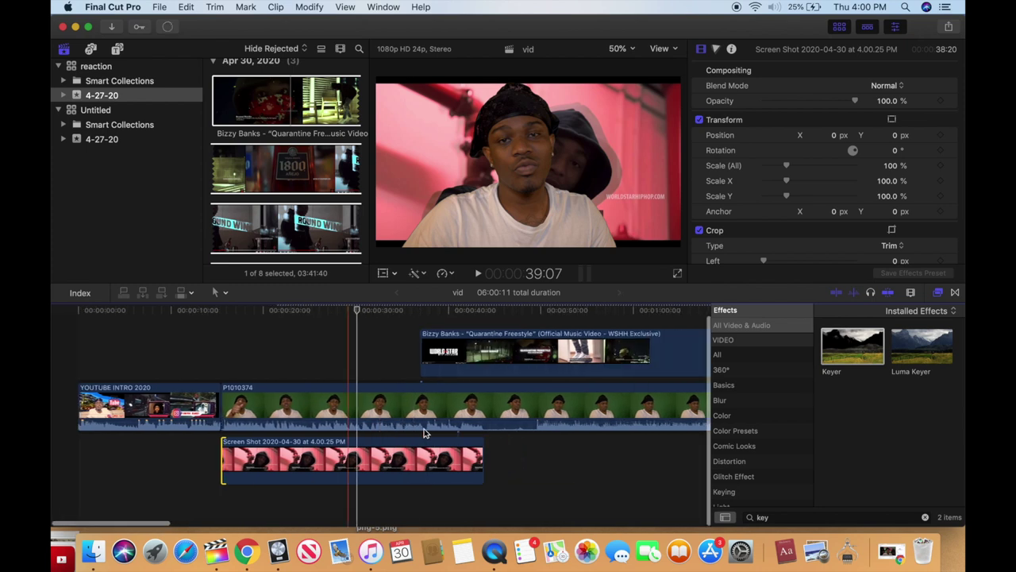
{"action": "left_click_drag", "start_coordinate": [424, 470], "coordinate": [673, 474]}
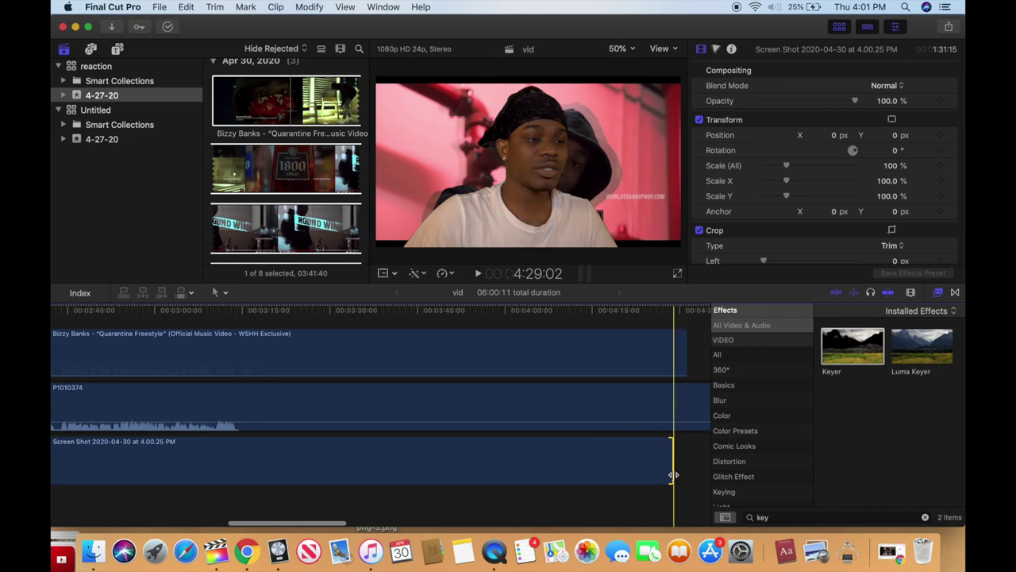
{"action": "key", "text": "super+minus"}
{"action": "key", "text": "super+minus"}
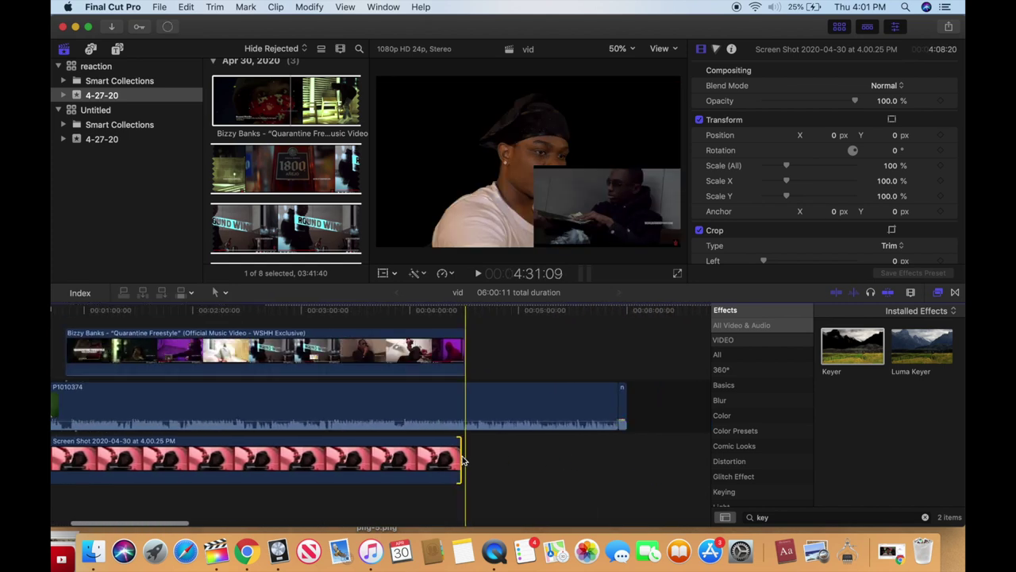
{"action": "left_click_drag", "start_coordinate": [550, 456], "coordinate": [622, 449]}
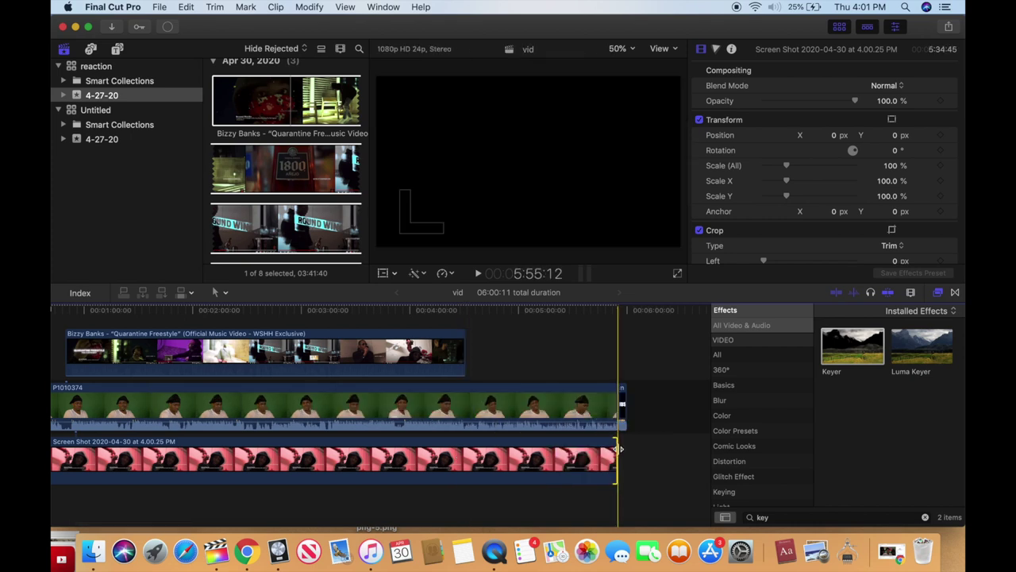
{"action": "scroll", "coordinate": [483, 415], "scroll_direction": "left", "scroll_amount": 5}
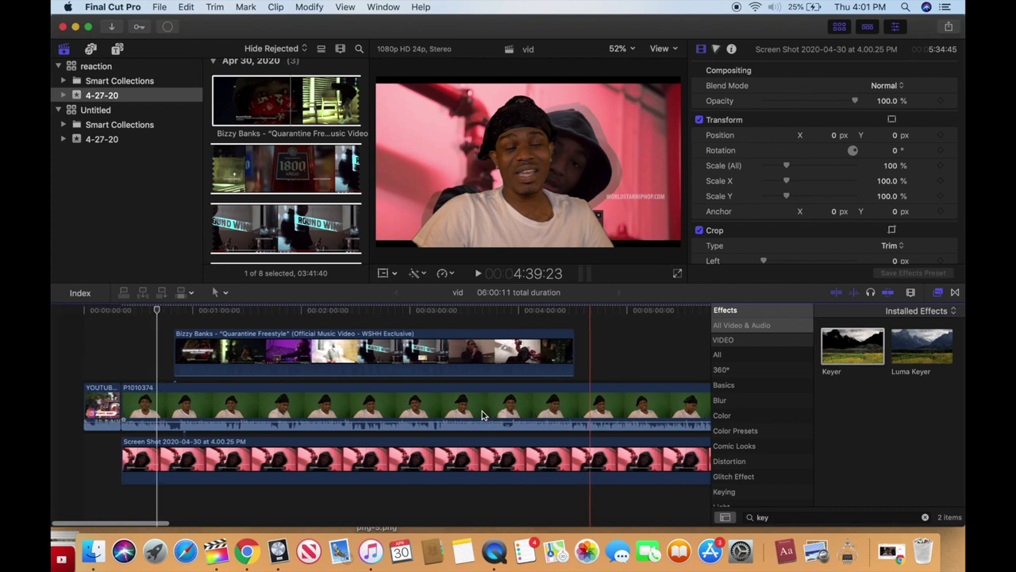
{"action": "left_click", "coordinate": [276, 310]}
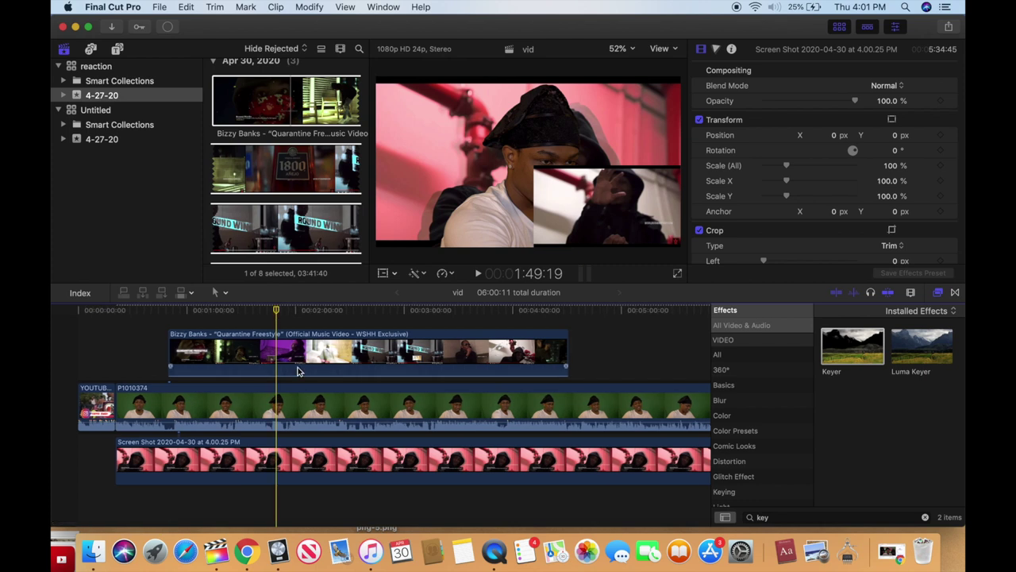
{"action": "scroll", "coordinate": [294, 357], "scroll_direction": "up", "scroll_amount": 1}
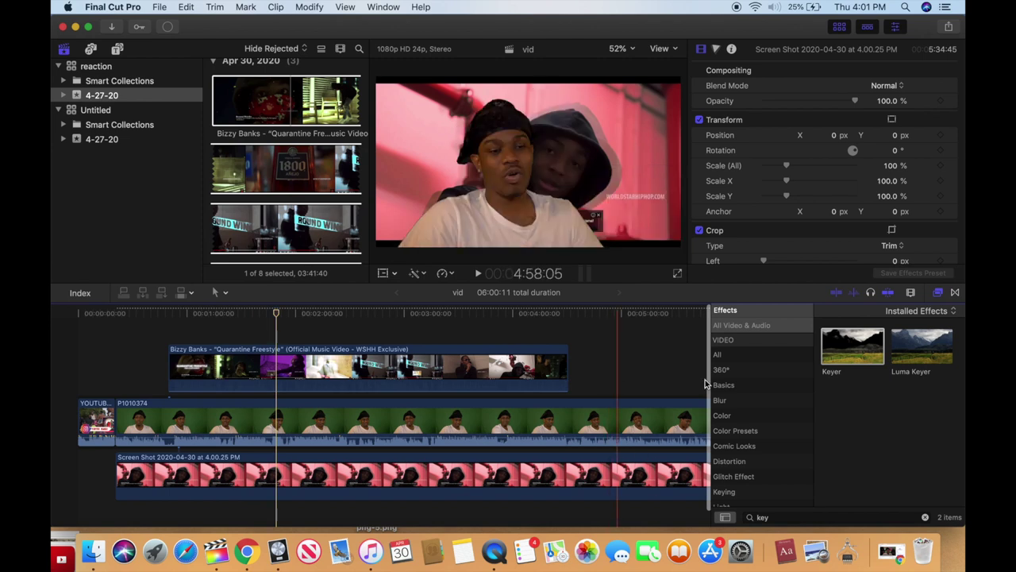
{"action": "scroll", "coordinate": [640, 340], "scroll_direction": "down", "scroll_amount": 1}
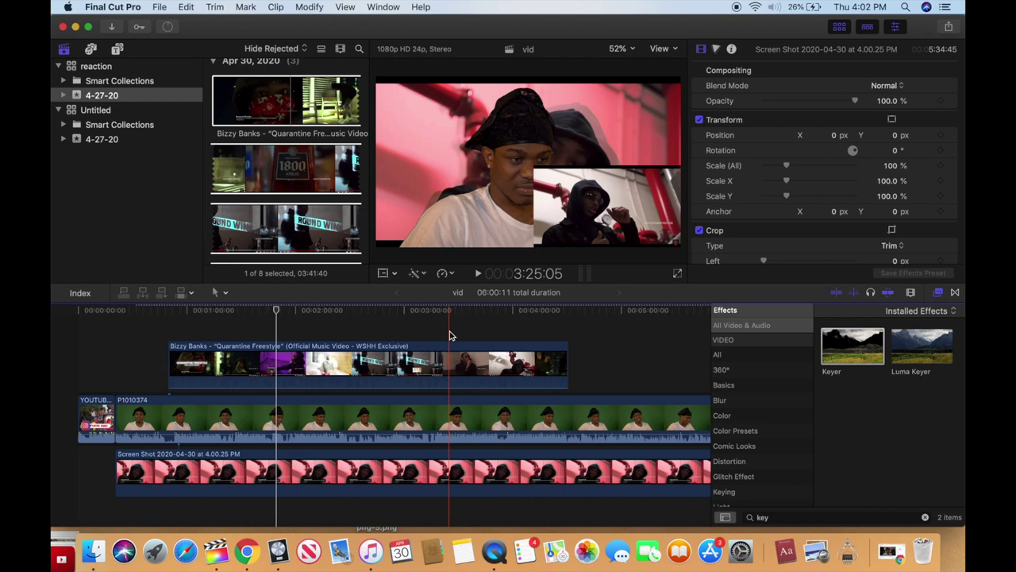
{"action": "scroll", "coordinate": [449, 335], "scroll_direction": "right", "scroll_amount": 10}
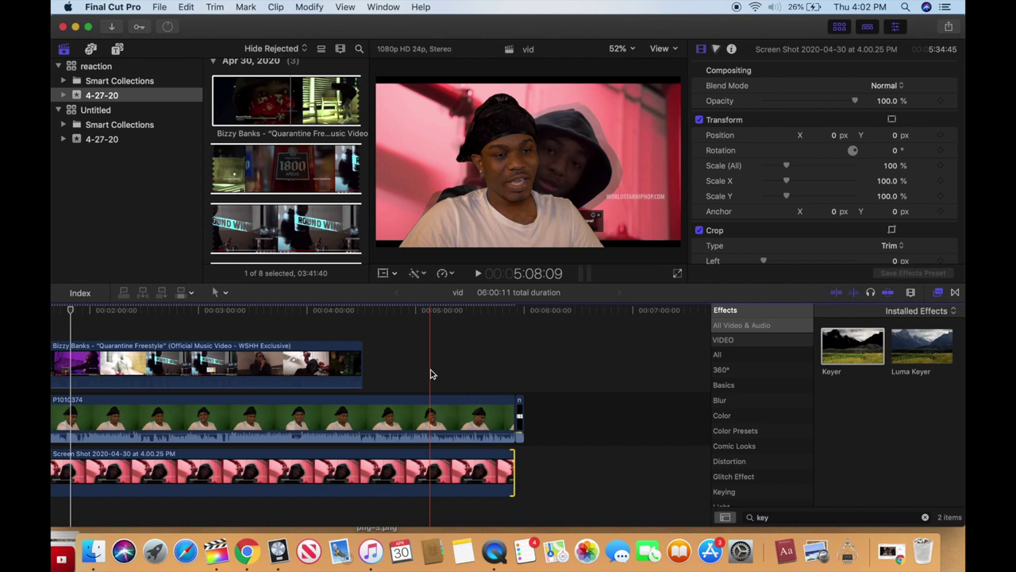
Add a 4-second freeze frame of P1010374 via Edit > Add Freeze Frame and drag it past the project's end.
{"action": "left_click", "coordinate": [431, 374]}
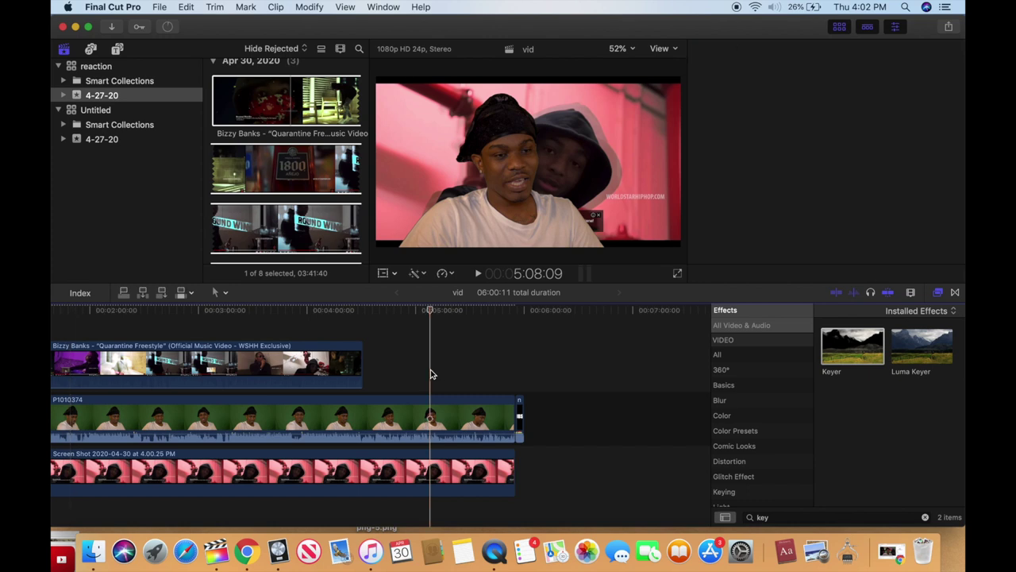
{"action": "left_click", "coordinate": [431, 421]}
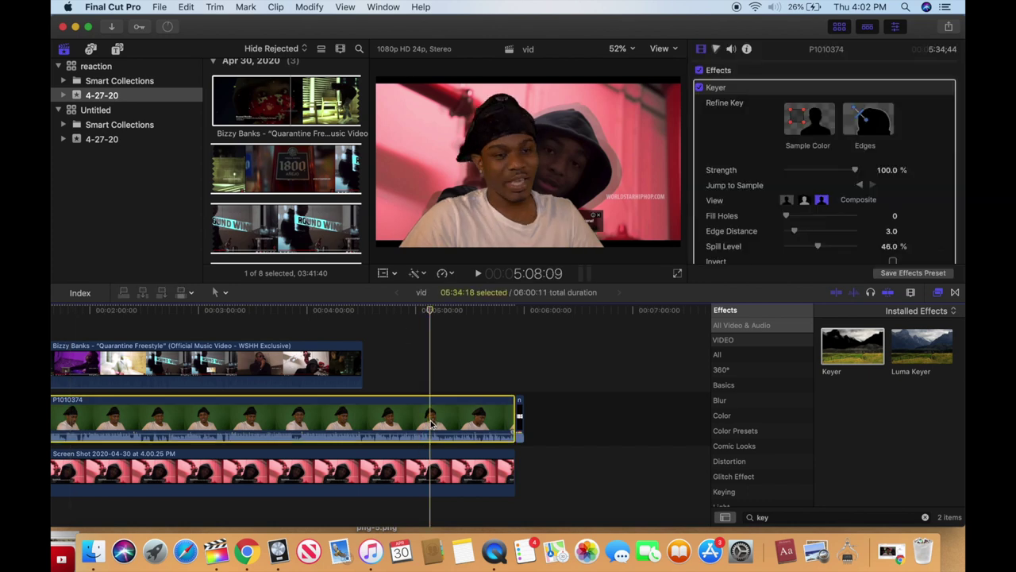
{"action": "left_click", "coordinate": [159, 7]}
{"action": "mouse_move", "coordinate": [189, 7]}
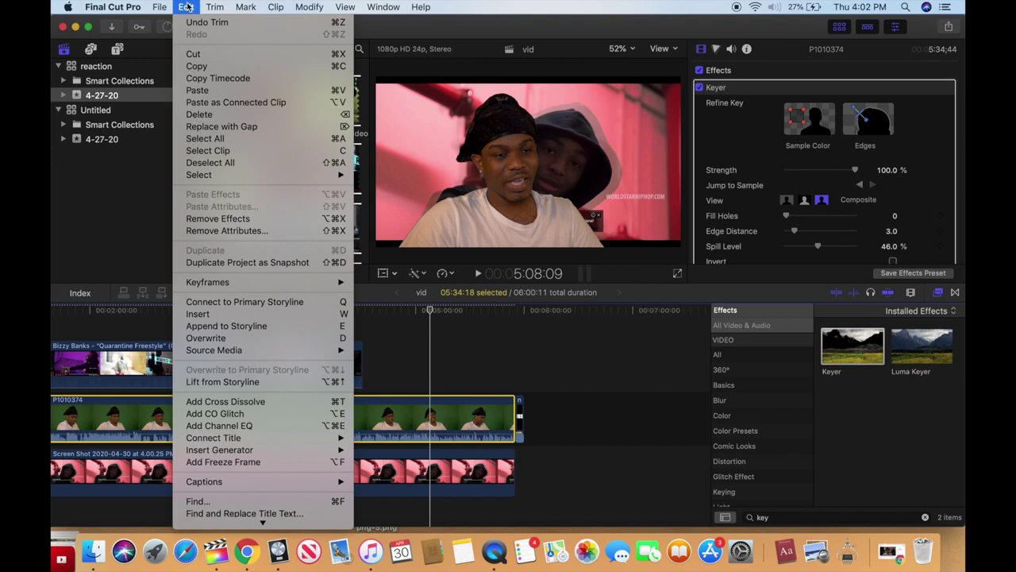
{"action": "left_click", "coordinate": [207, 462]}
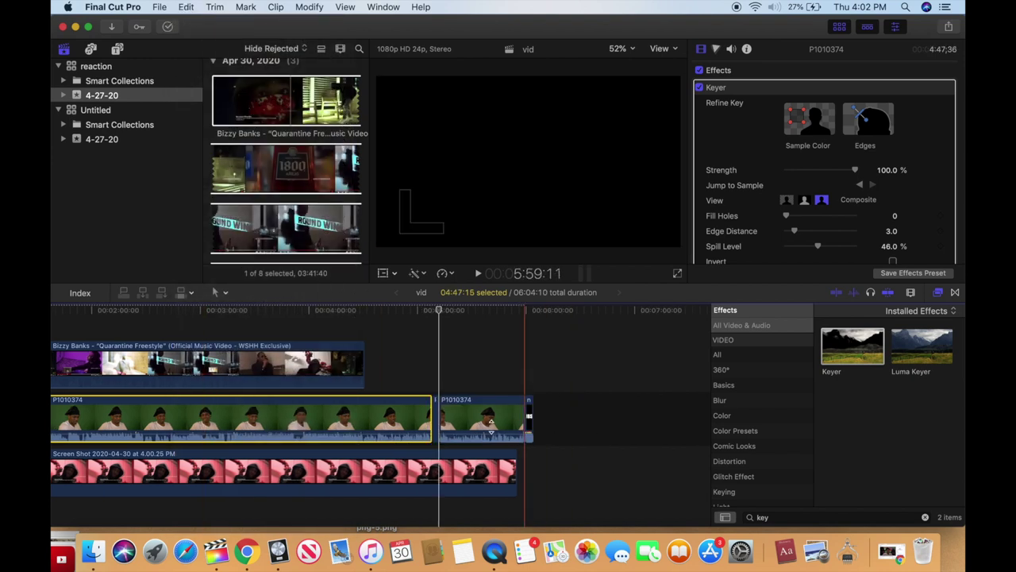
{"action": "left_click_drag", "start_coordinate": [435, 414], "coordinate": [550, 370]}
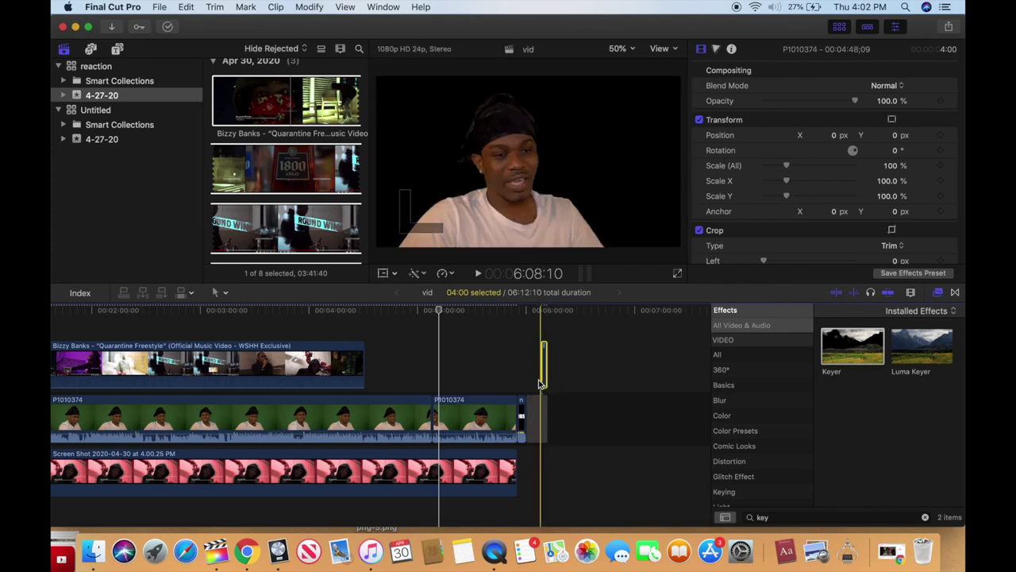
Drop the freeze frame into the main storyline and delete the gap after it.
{"action": "scroll", "coordinate": [539, 384], "scroll_direction": "up", "scroll_amount": 5}
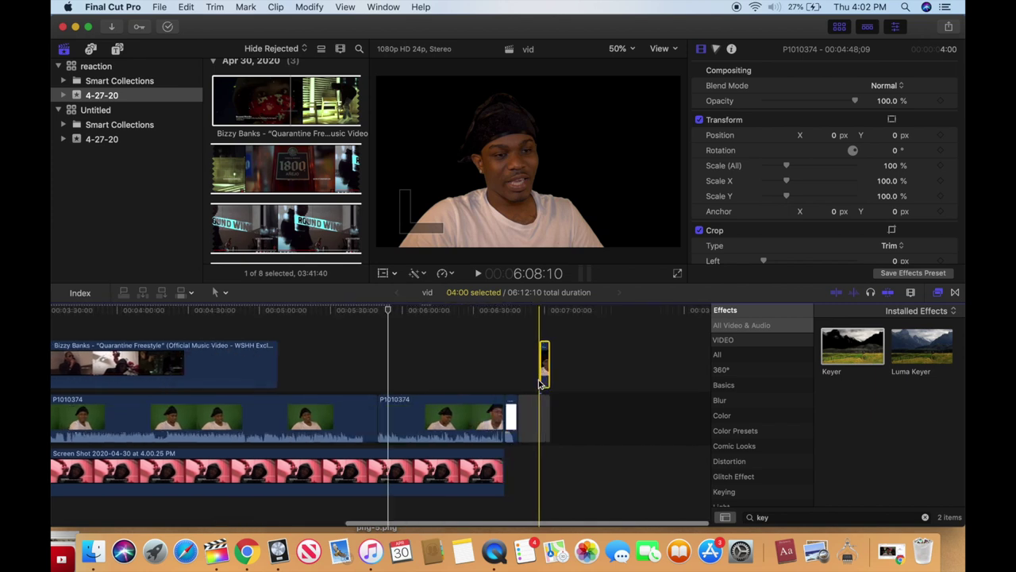
{"action": "scroll", "coordinate": [539, 385], "scroll_direction": "up", "scroll_amount": 3}
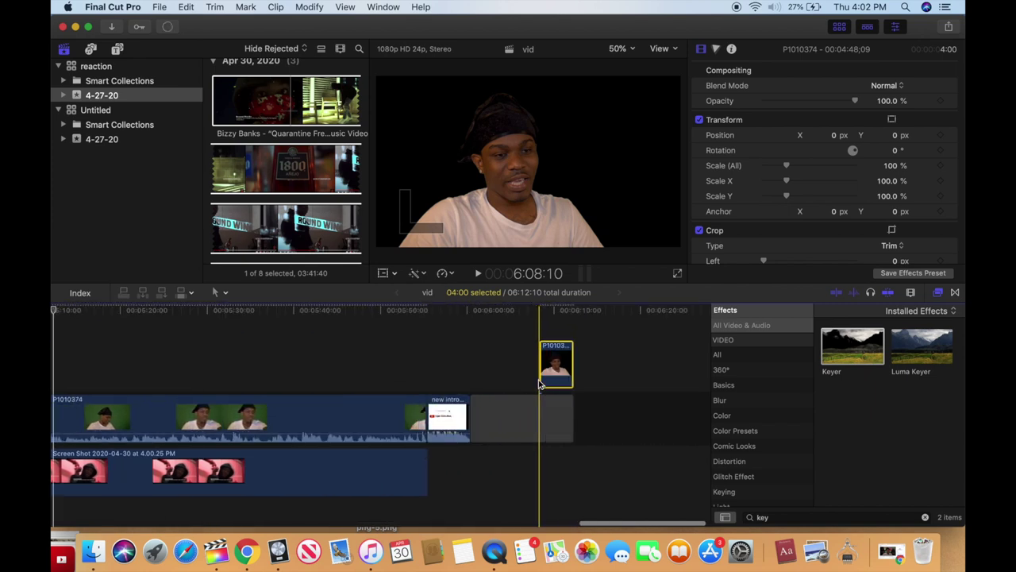
{"action": "mouse_move", "coordinate": [495, 408]}
{"action": "left_mouse_down"}
{"action": "mouse_move", "coordinate": [477, 412]}
{"action": "mouse_move", "coordinate": [496, 420]}
{"action": "left_mouse_up"}
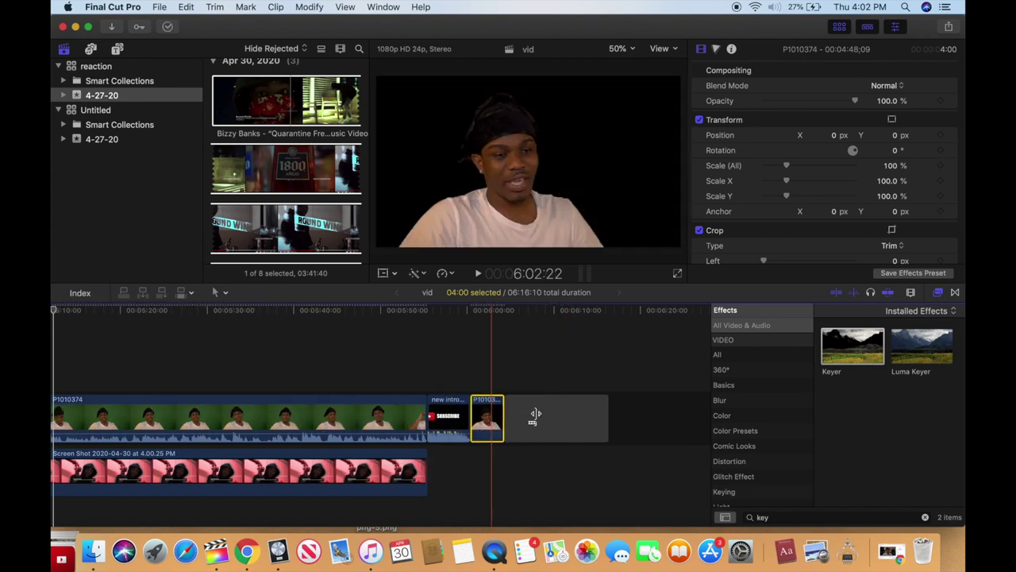
{"action": "left_click", "coordinate": [540, 415]}
{"action": "key", "text": "Delete"}
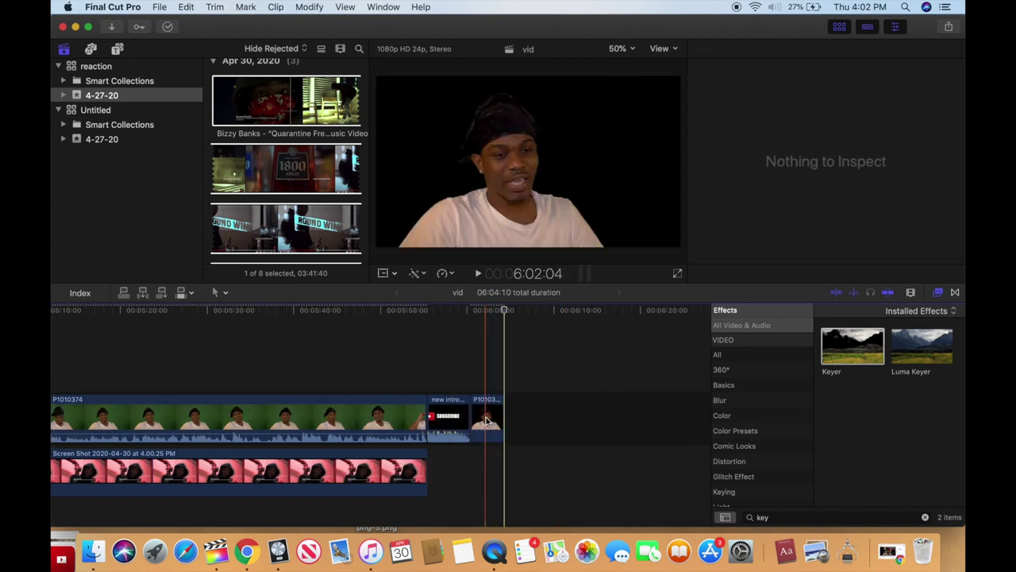
Stack a copy of the freeze frame above it and reselect the storyline freeze frame.
{"action": "left_click", "coordinate": [488, 421]}
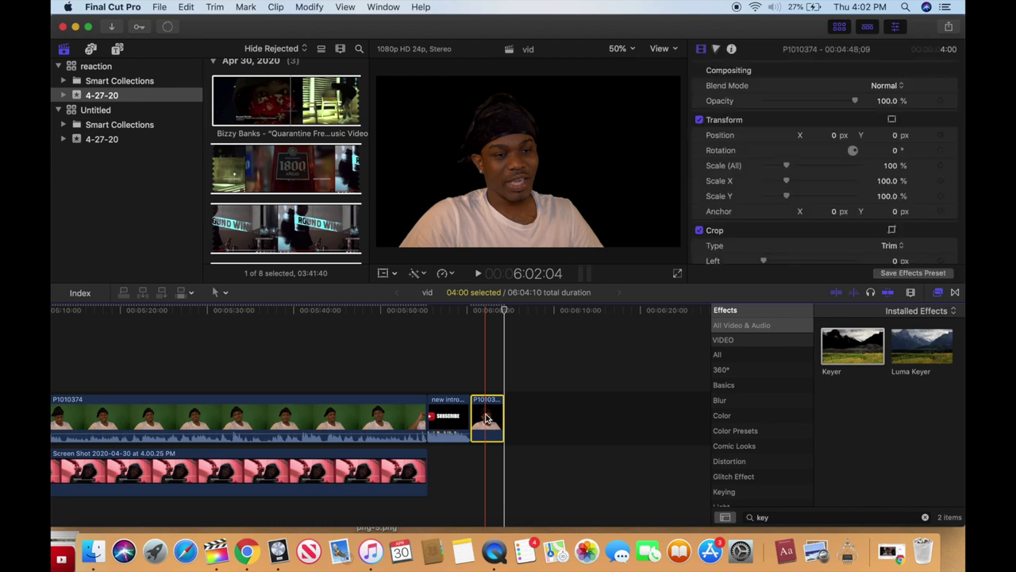
{"action": "left_click_drag", "start_coordinate": [487, 419], "coordinate": [488, 369]}
{"action": "left_click", "coordinate": [488, 325]}
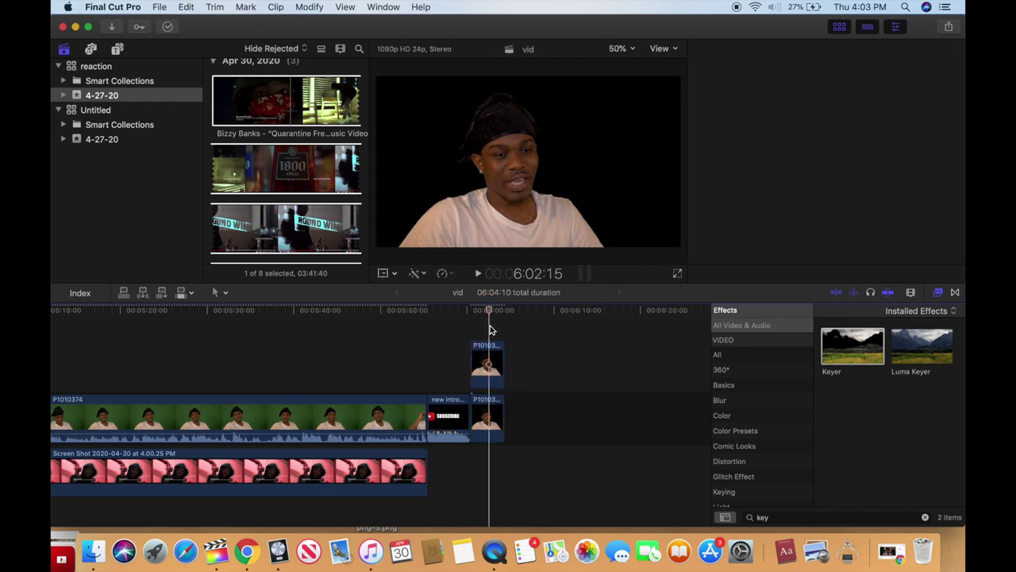
{"action": "left_click", "coordinate": [486, 421]}
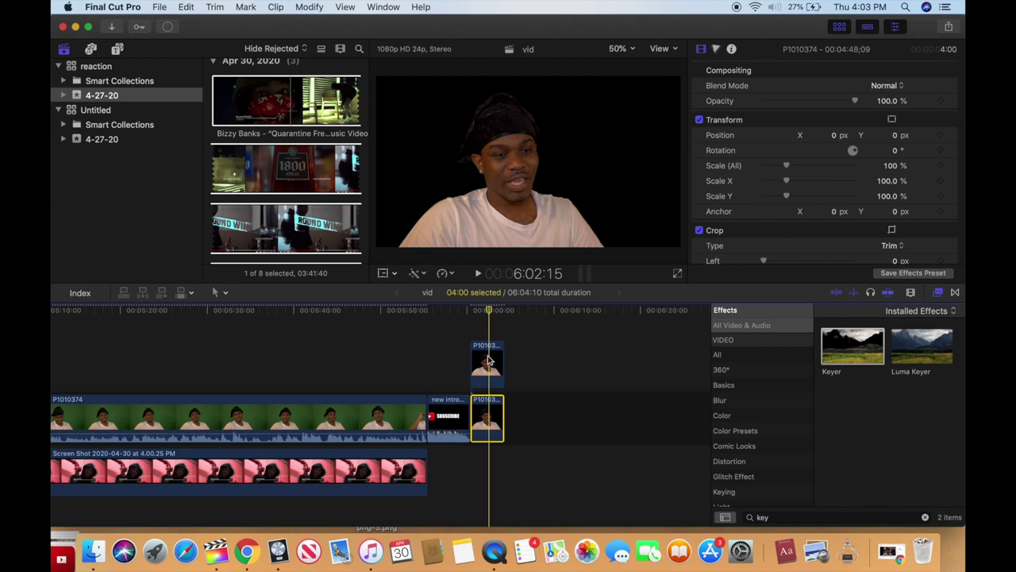
In the Color Board Exposure tab, push global, highlights, midtones and shadows pucks to the top.
{"action": "left_click", "coordinate": [717, 49]}
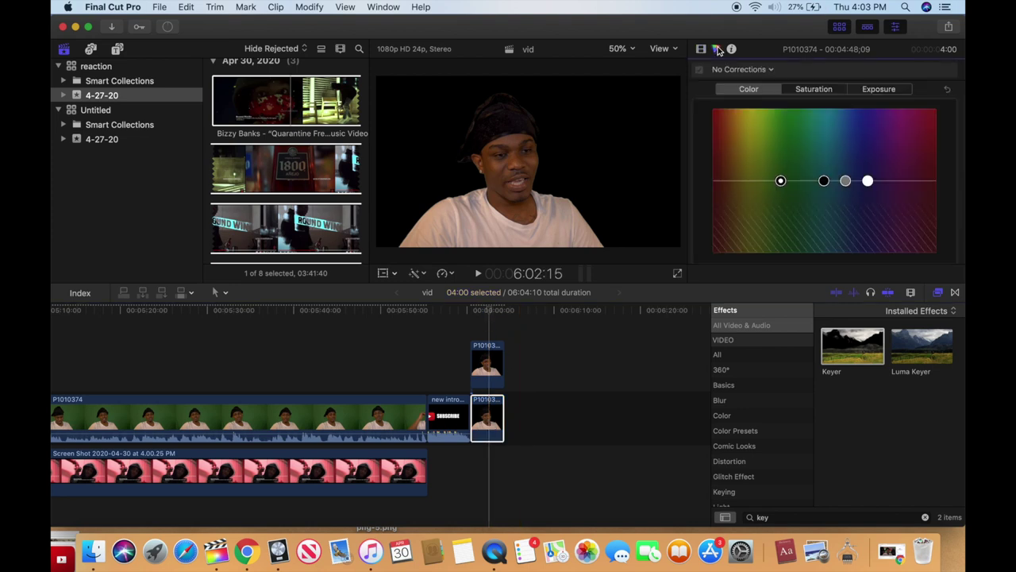
{"action": "left_click", "coordinate": [900, 92]}
{"action": "left_click_drag", "start_coordinate": [722, 181], "coordinate": [721, 132]}
{"action": "left_click_drag", "start_coordinate": [733, 77], "coordinate": [733, 76]}
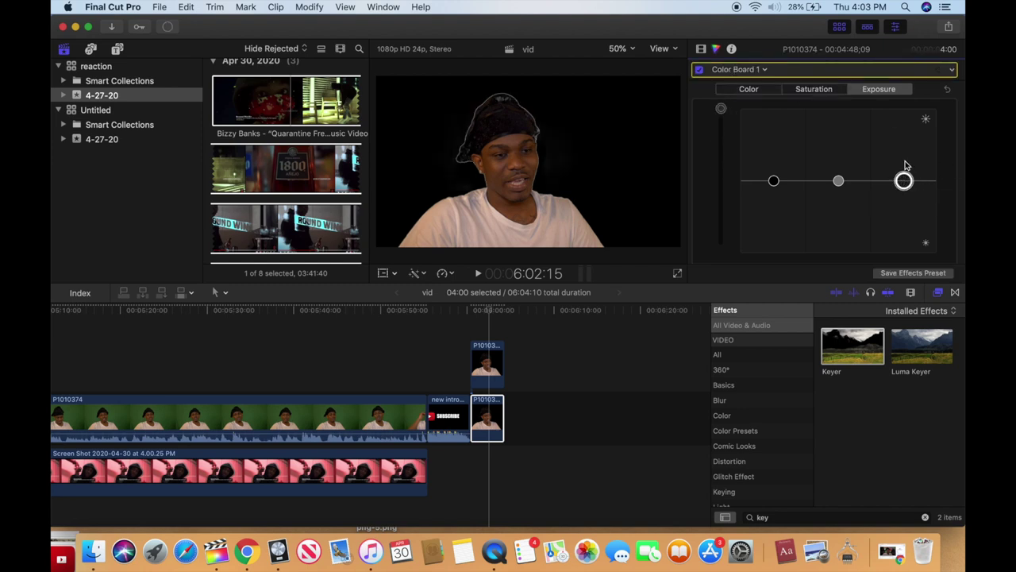
{"action": "left_click_drag", "start_coordinate": [904, 179], "coordinate": [903, 108]}
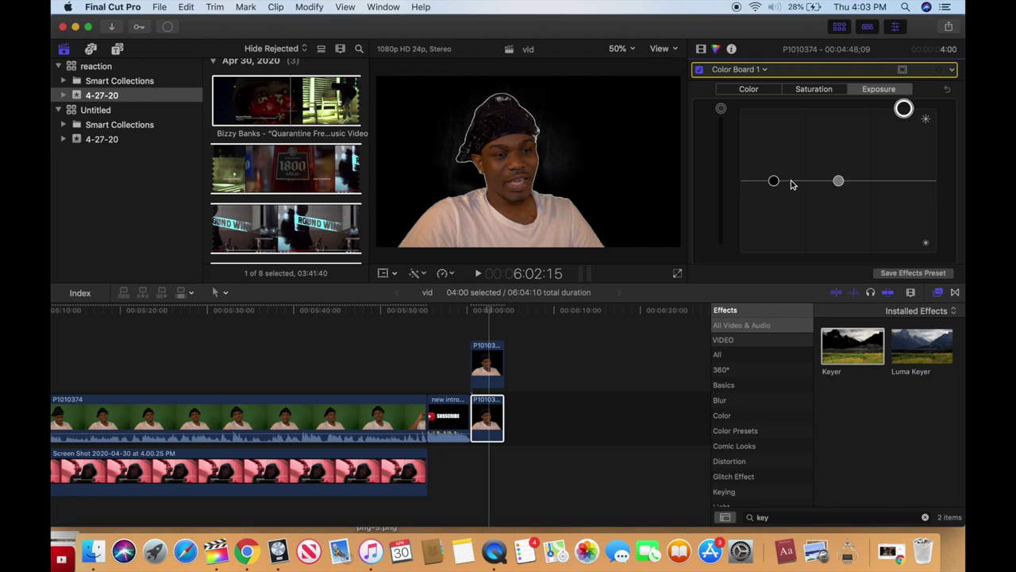
{"action": "left_click_drag", "start_coordinate": [838, 181], "coordinate": [827, 93]}
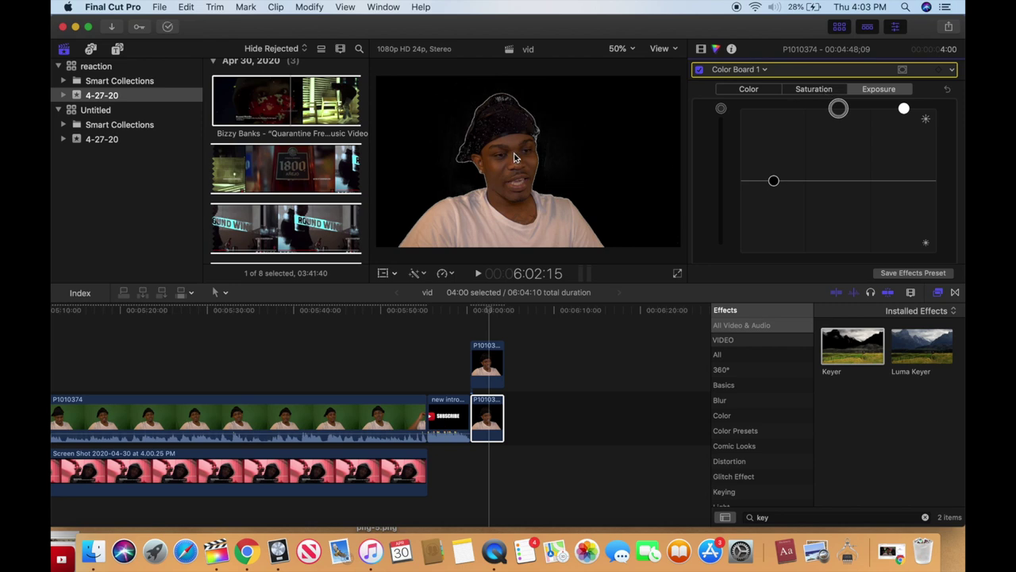
{"action": "left_click_drag", "start_coordinate": [773, 181], "coordinate": [773, 107]}
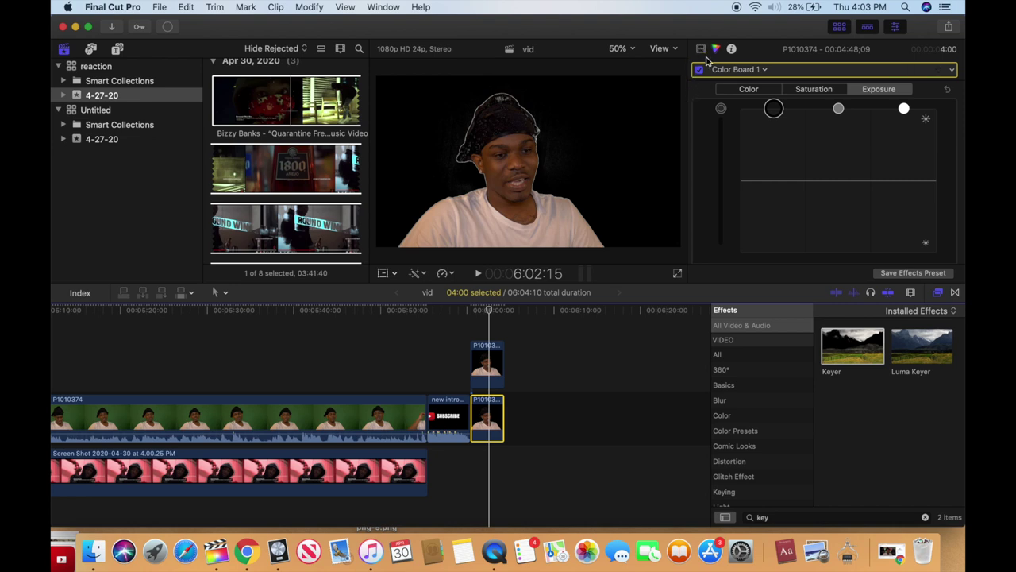
{"action": "left_click", "coordinate": [702, 49]}
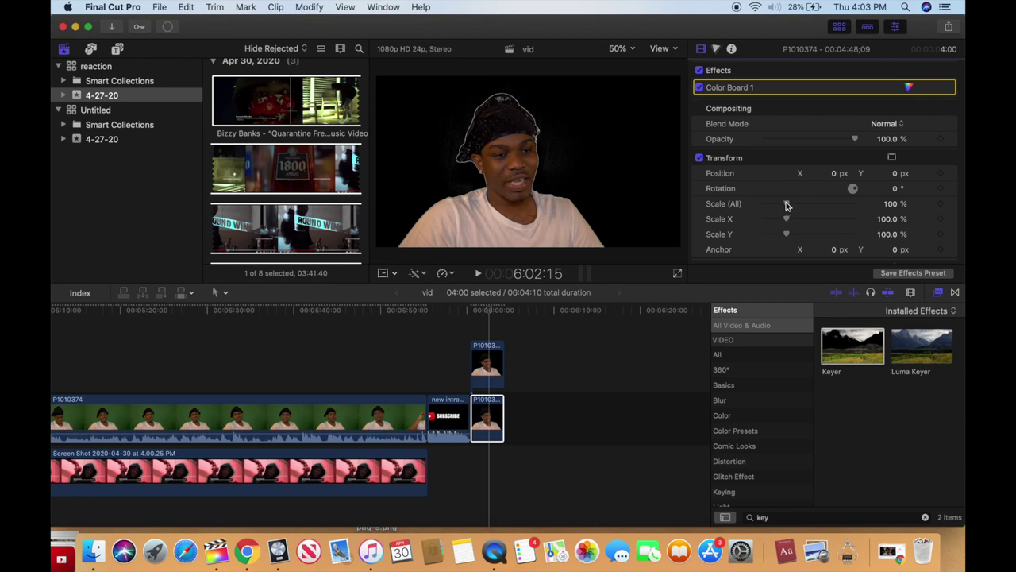
Scale the reactor freeze frame to 107% and nudge it slightly right with the on-screen Transform tool.
{"action": "left_click_drag", "start_coordinate": [786, 206], "coordinate": [787, 205]}
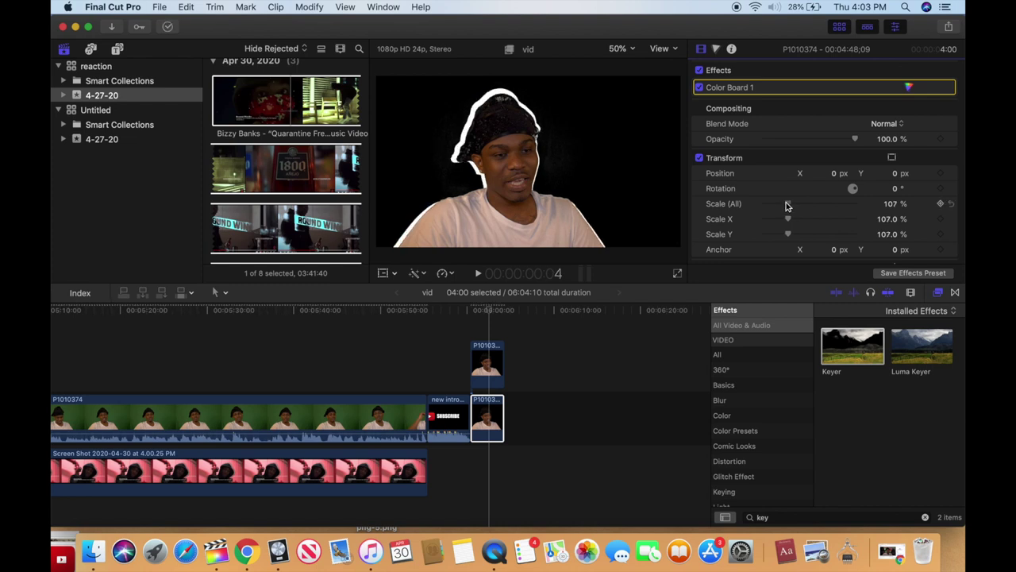
{"action": "left_click", "coordinate": [384, 272]}
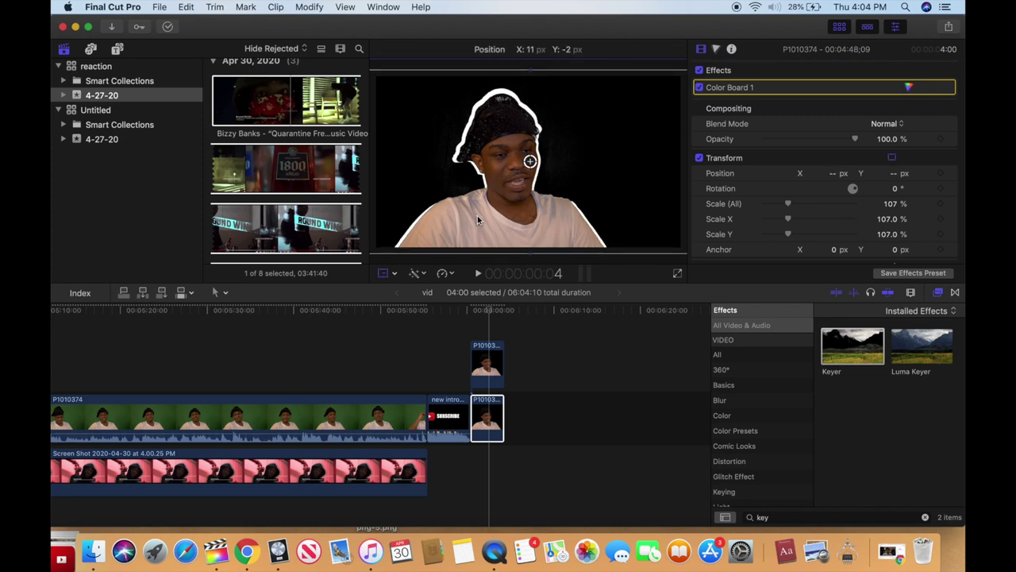
{"action": "left_click_drag", "start_coordinate": [477, 215], "coordinate": [499, 200]}
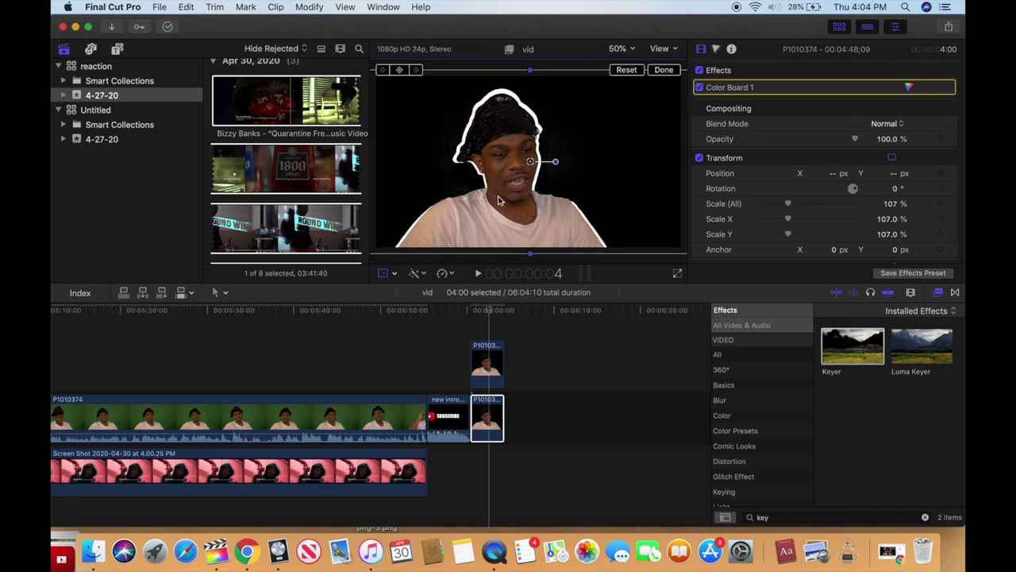
{"action": "left_click", "coordinate": [663, 70]}
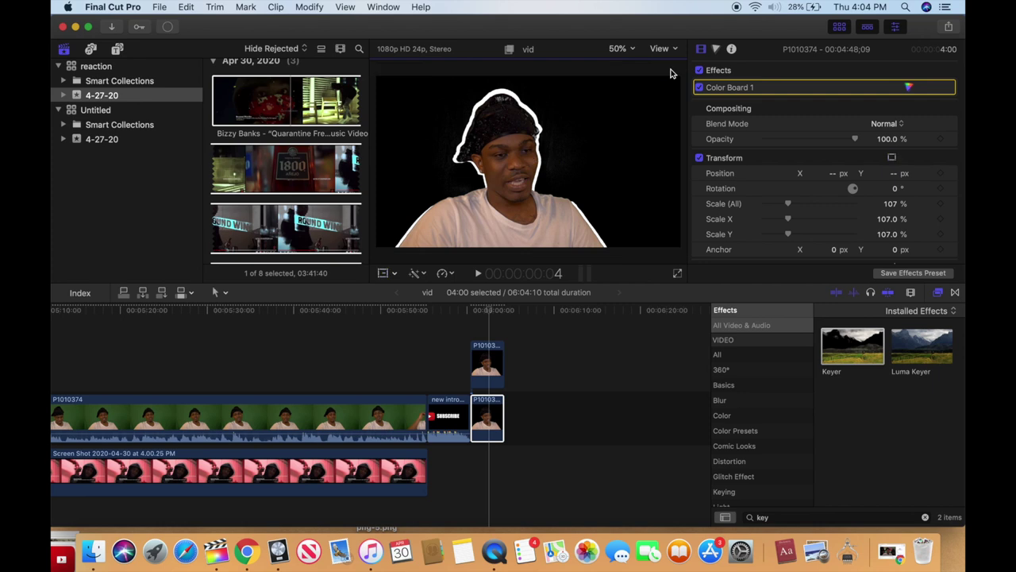
{"action": "left_click", "coordinate": [799, 517]}
Search Effects for 'colo' and apply Color Board to the freeze frame.
{"action": "key", "text": "BackSpace"}
{"action": "key", "text": "BackSpace"}
{"action": "key", "text": "BackSpace"}
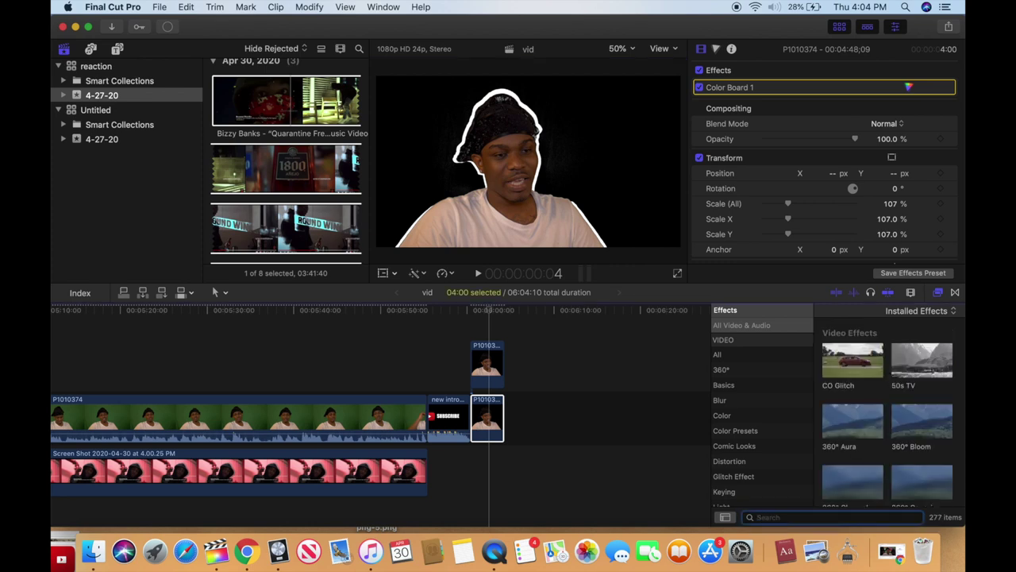
{"action": "type", "text": "colo"}
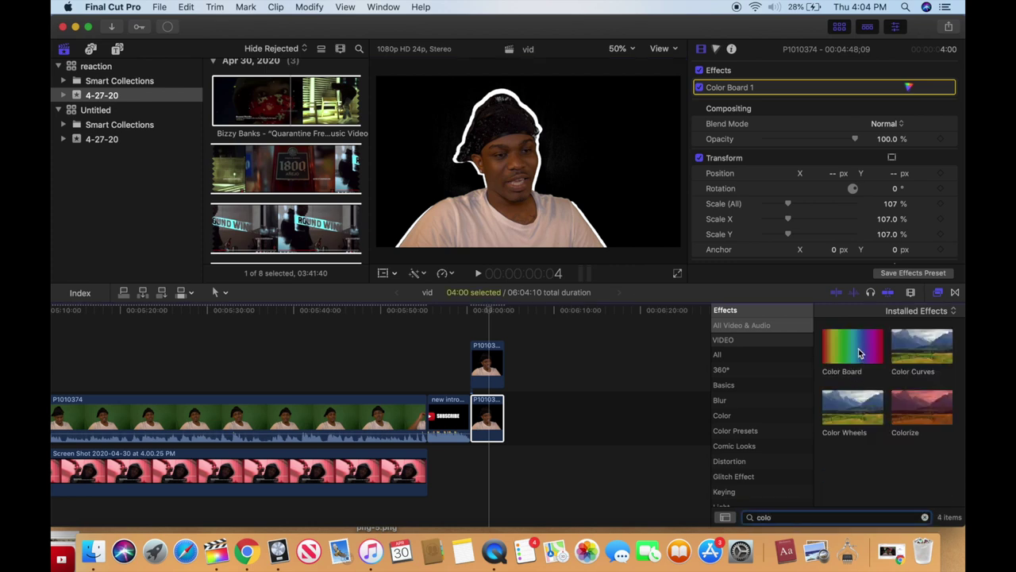
{"action": "left_click_drag", "start_coordinate": [858, 351], "coordinate": [487, 425]}
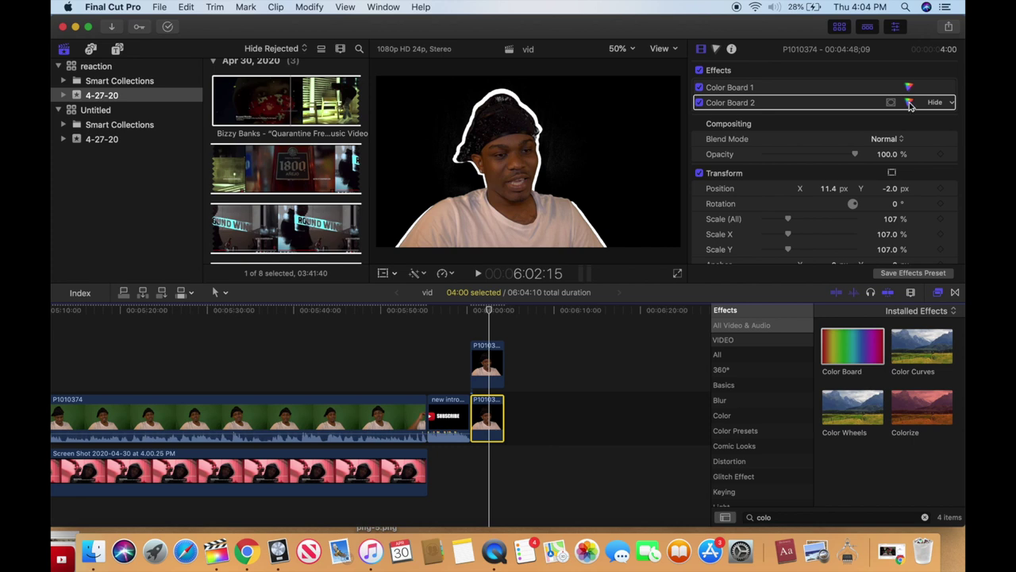
In Color Board 2's Color tab, push the global and midtone pucks up toward yellow.
{"action": "left_click", "coordinate": [910, 103]}
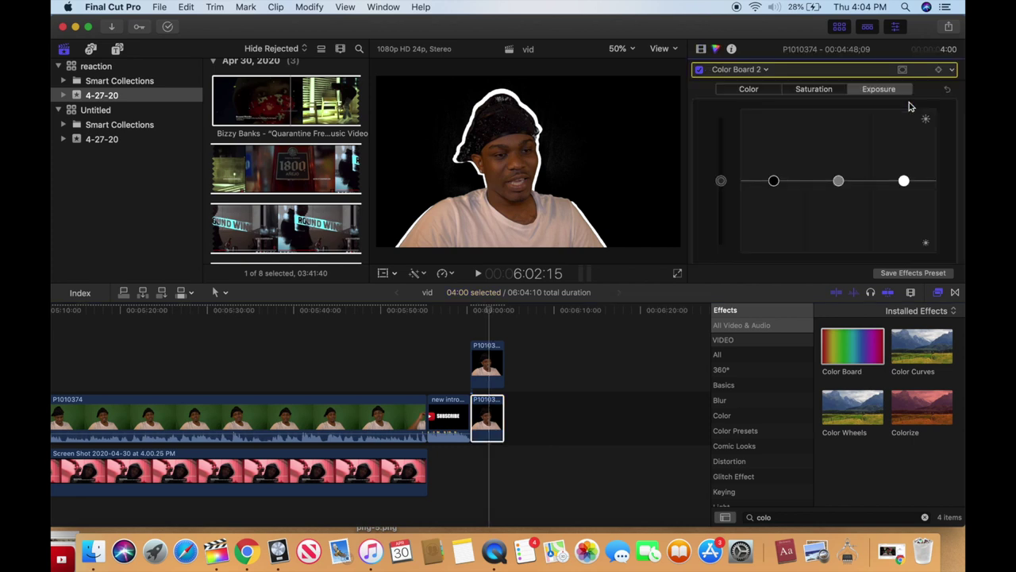
{"action": "left_click", "coordinate": [752, 91]}
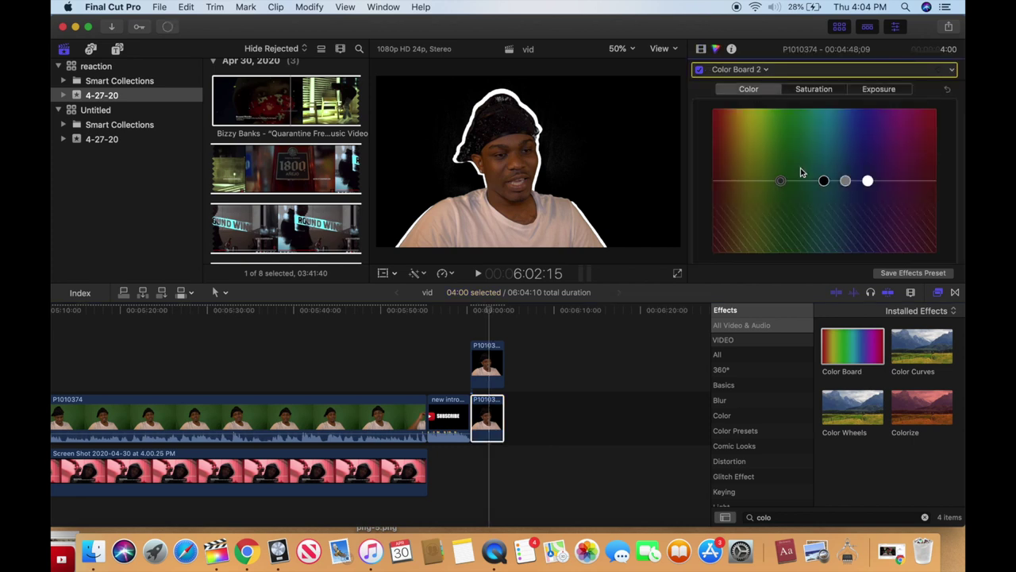
{"action": "left_click_drag", "start_coordinate": [780, 181], "coordinate": [770, 115]}
{"action": "left_click_drag", "start_coordinate": [845, 181], "coordinate": [835, 107]}
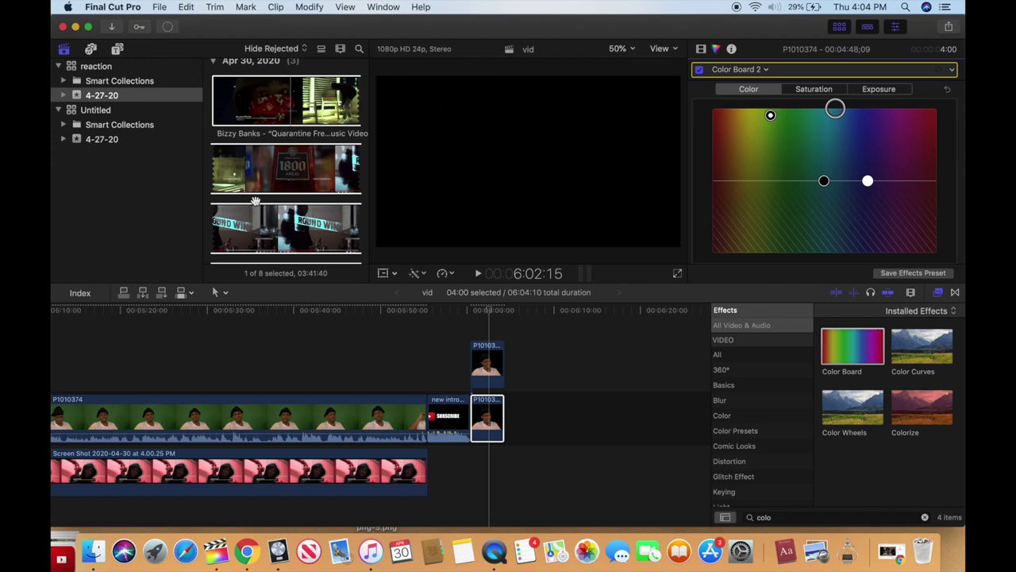
Skim the music video clip and capture the viewer's frame to the desktop with Cmd+Shift+4.
{"action": "scroll", "coordinate": [312, 173], "scroll_direction": "down", "scroll_amount": 2}
{"action": "scroll", "coordinate": [312, 173], "scroll_direction": "up", "scroll_amount": 2}
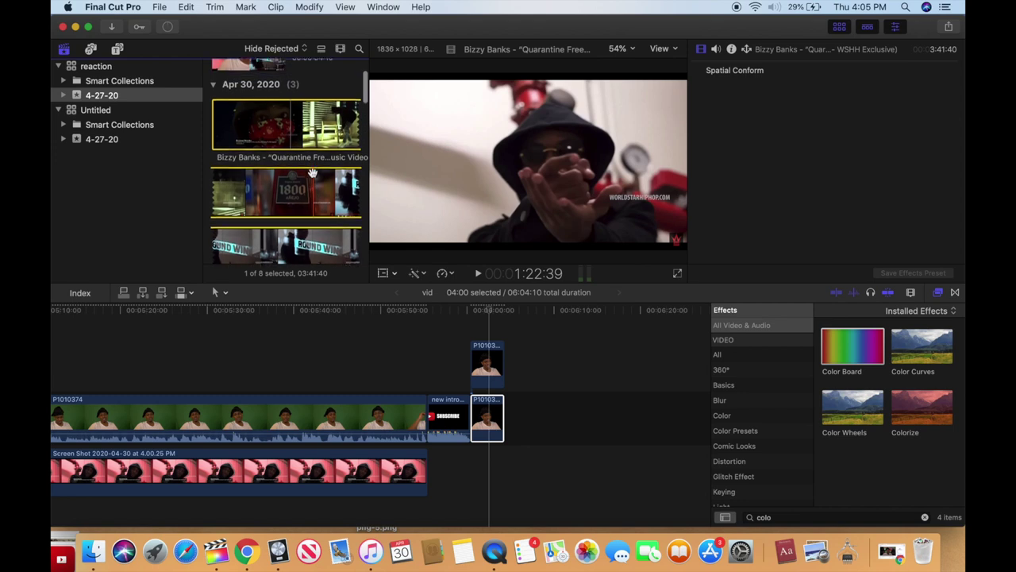
{"action": "scroll", "coordinate": [312, 173], "scroll_direction": "down", "scroll_amount": 10}
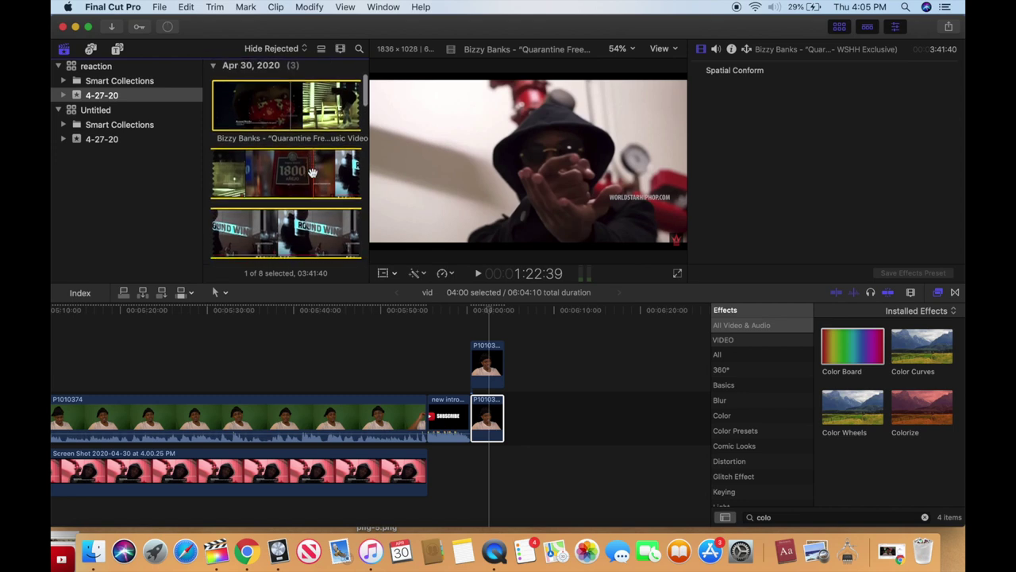
{"action": "scroll", "coordinate": [312, 173], "scroll_direction": "up", "scroll_amount": 8}
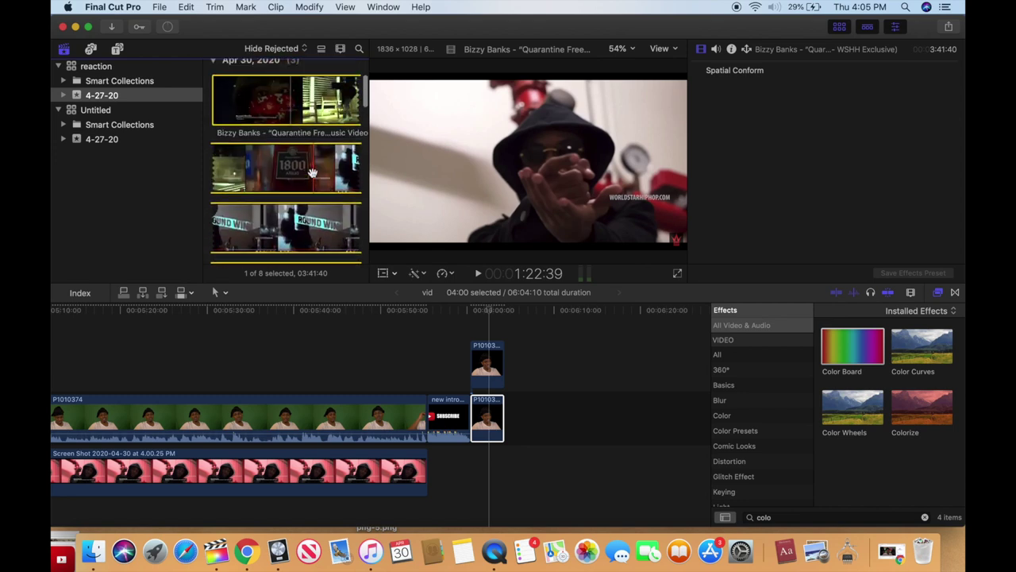
{"action": "scroll", "coordinate": [312, 173], "scroll_direction": "up", "scroll_amount": 2}
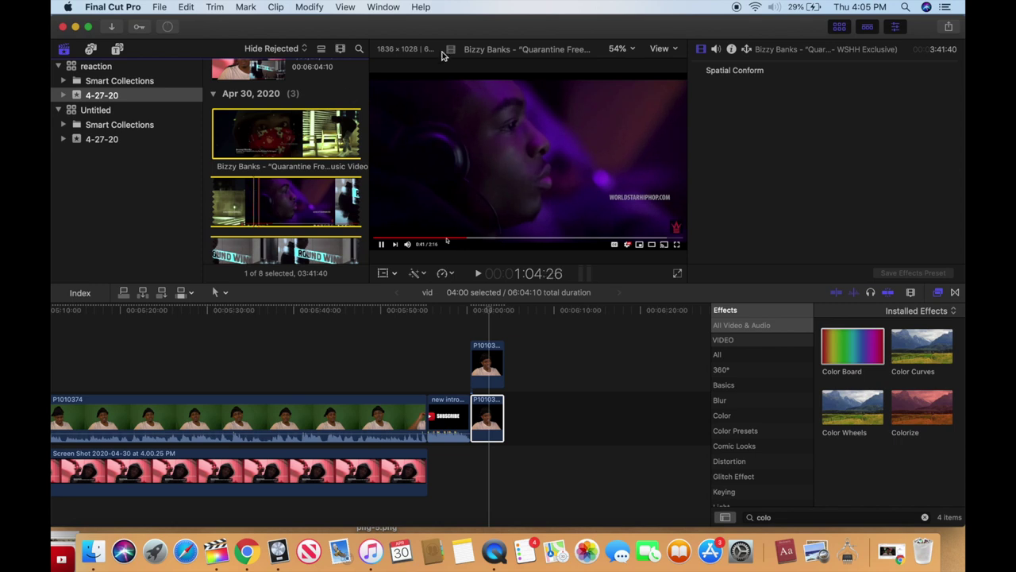
{"action": "key", "text": "super+shift+4"}
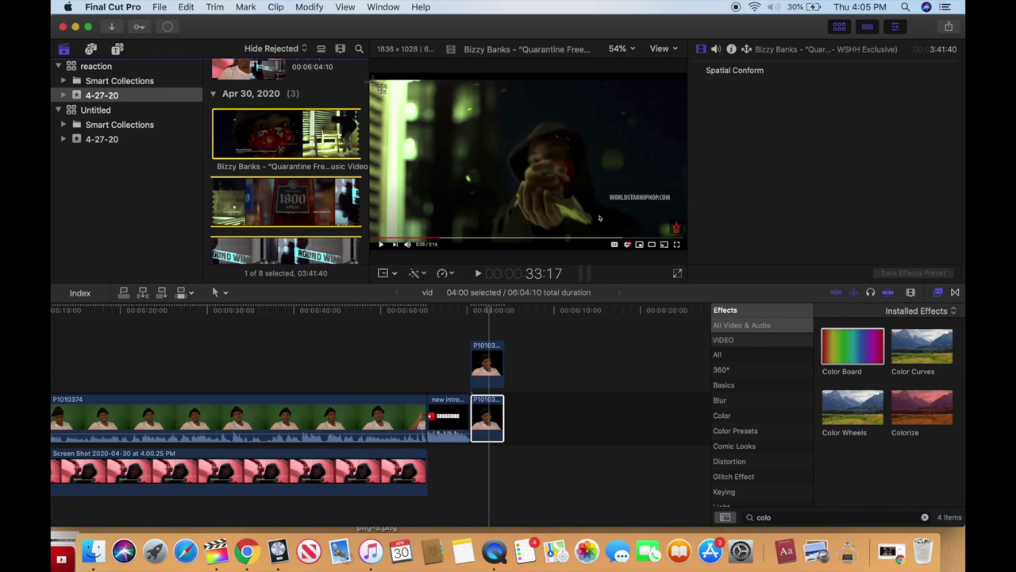
{"action": "left_click_drag", "start_coordinate": [369, 80], "coordinate": [686, 239]}
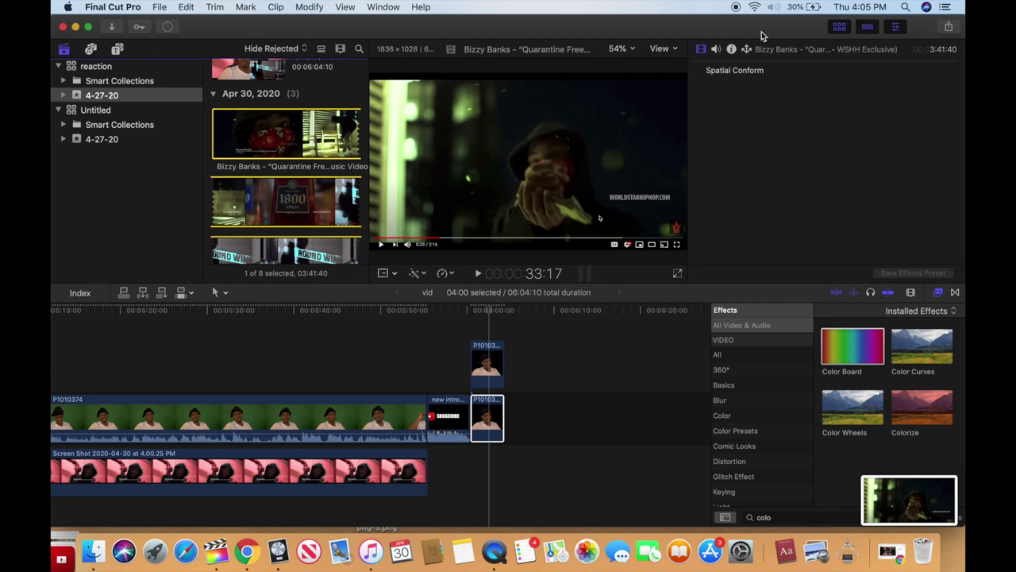
{"action": "left_click_drag", "start_coordinate": [781, 29], "coordinate": [395, 5]}
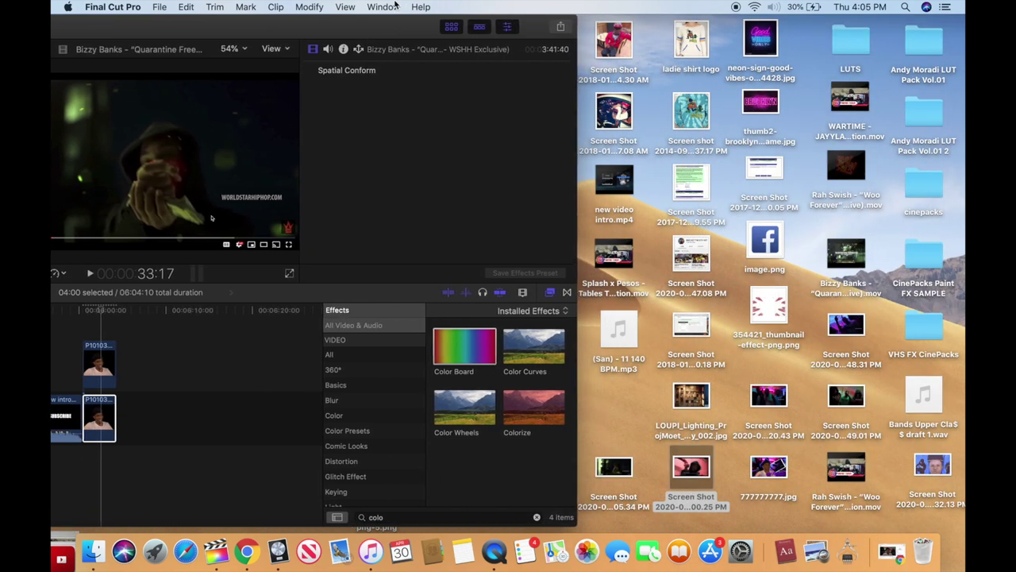
Bring the screenshot file into the timeline and select the music video clip to preview frames.
{"action": "left_click_drag", "start_coordinate": [620, 473], "coordinate": [242, 30]}
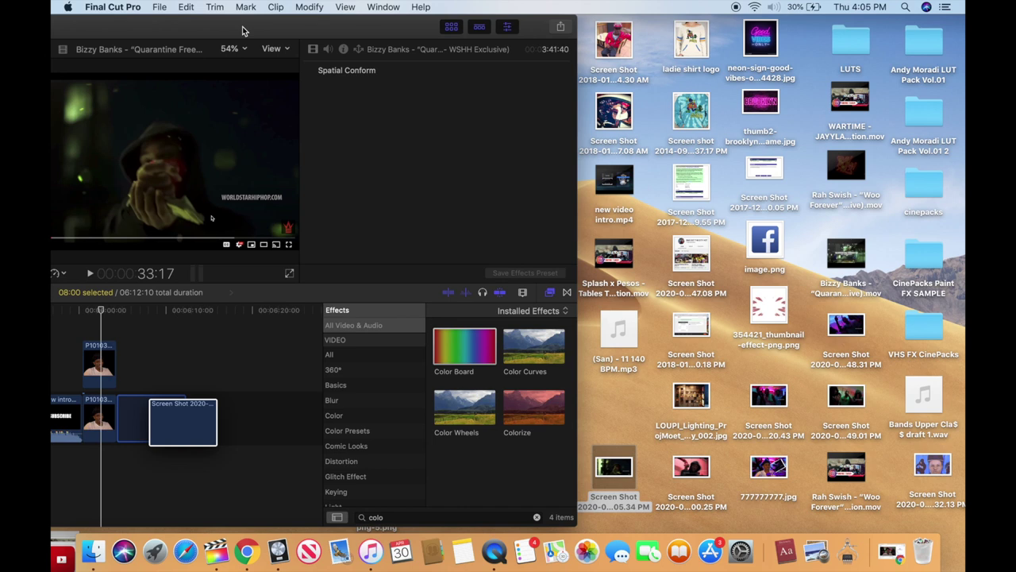
{"action": "double_click", "coordinate": [242, 30]}
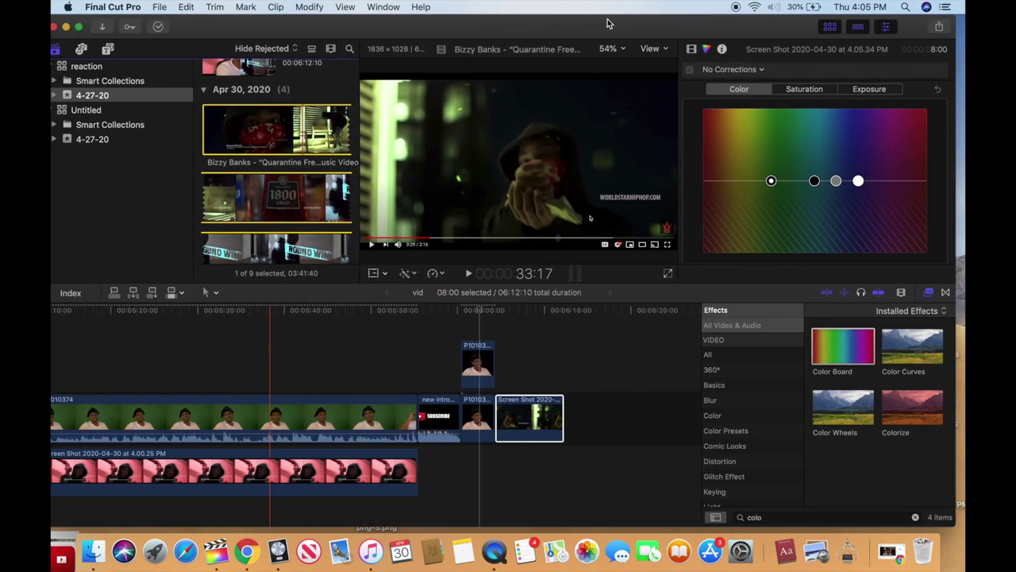
{"action": "left_click", "coordinate": [328, 186]}
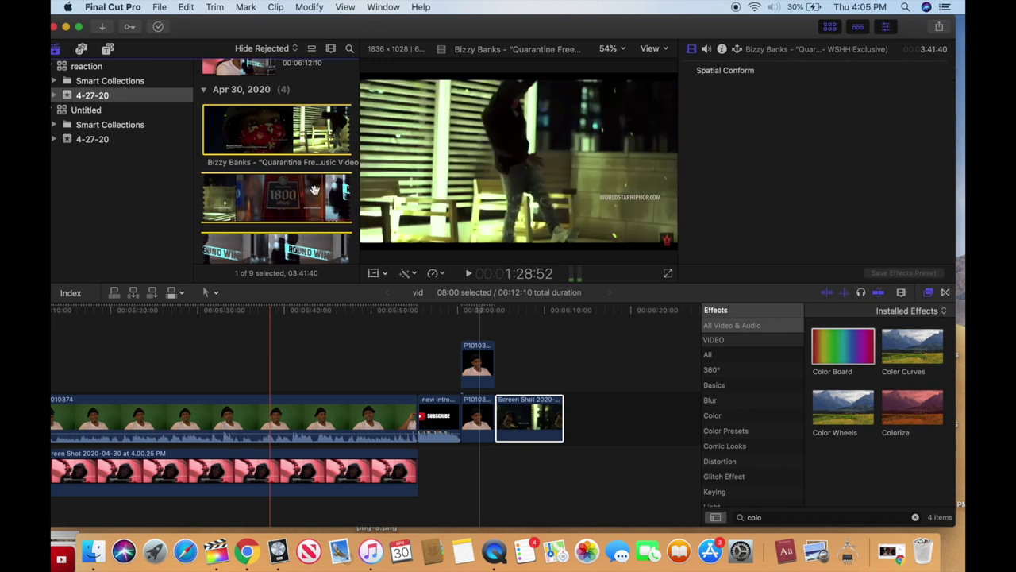
{"action": "scroll", "coordinate": [252, 243], "scroll_direction": "down", "scroll_amount": 5}
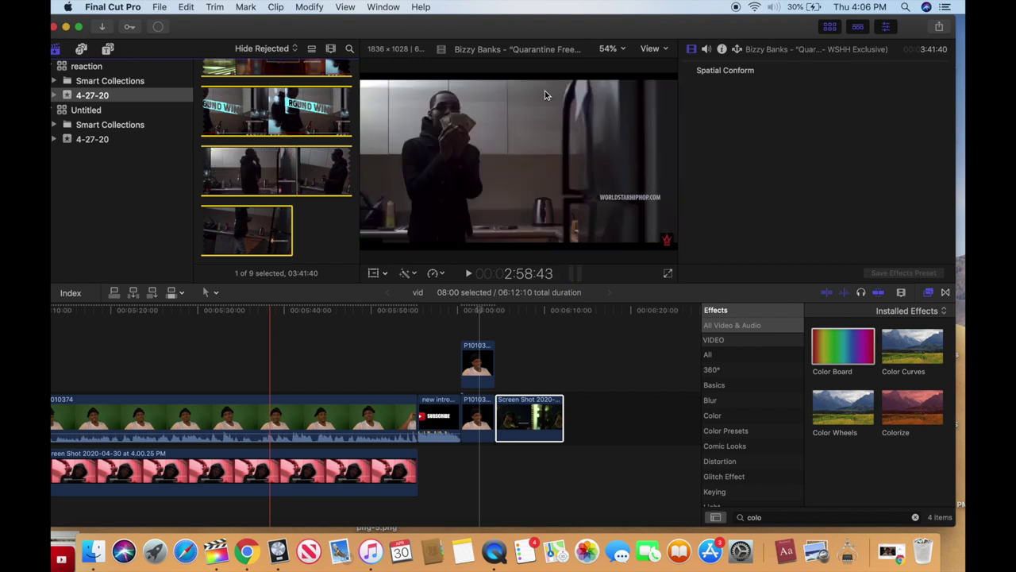
Capture a second viewer frame with Cmd+Shift+4 and move the screenshot clip under the reactor.
{"action": "key", "text": "super+shift+4"}
{"action": "left_click_drag", "start_coordinate": [361, 78], "coordinate": [676, 244]}
{"action": "left_click", "coordinate": [520, 405]}
{"action": "left_click_drag", "start_coordinate": [508, 456], "coordinate": [482, 456]}
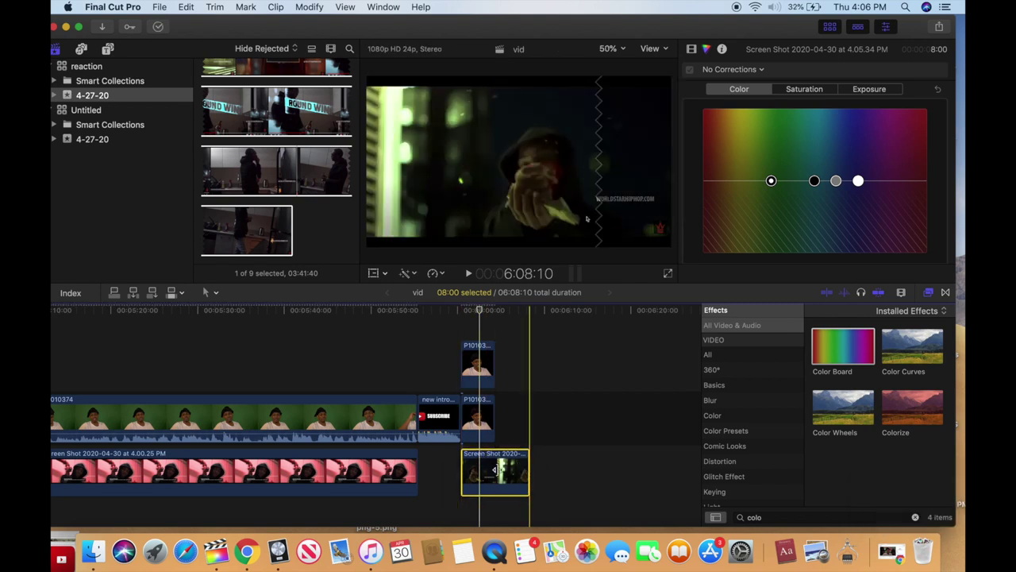
Trim the first screenshot to 4:00 and place the second screenshot beneath the reactor clip.
{"action": "left_click_drag", "start_coordinate": [529, 470], "coordinate": [492, 469]}
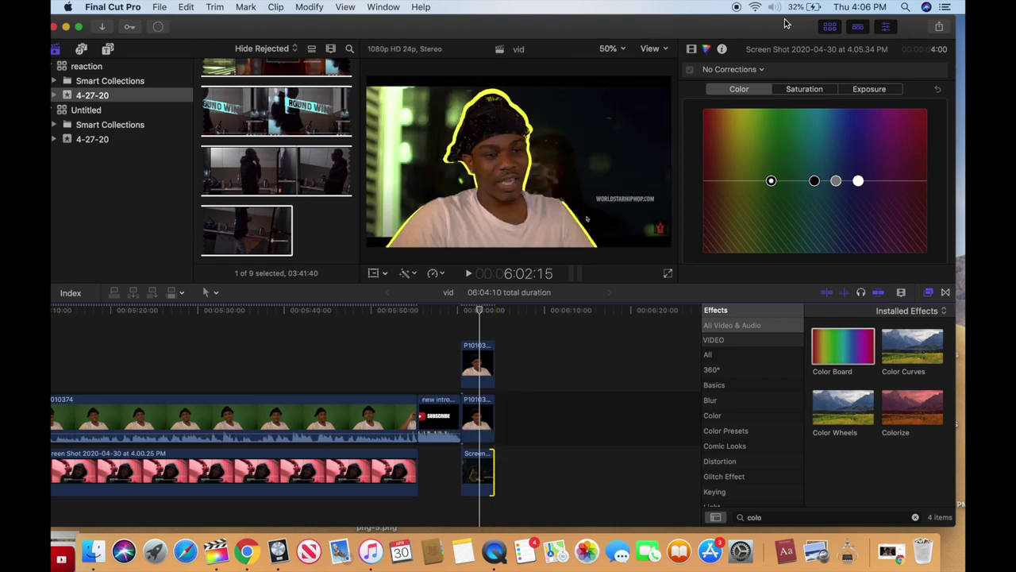
{"action": "left_click_drag", "start_coordinate": [785, 25], "coordinate": [259, 20]}
{"action": "left_click_drag", "start_coordinate": [464, 471], "coordinate": [696, 15]}
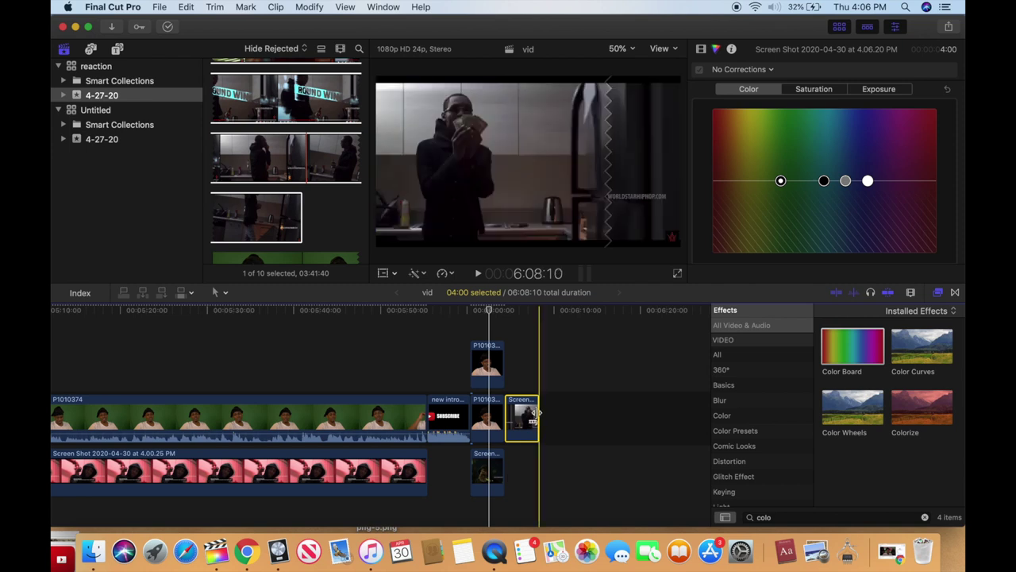
{"action": "left_click_drag", "start_coordinate": [520, 421], "coordinate": [489, 454]}
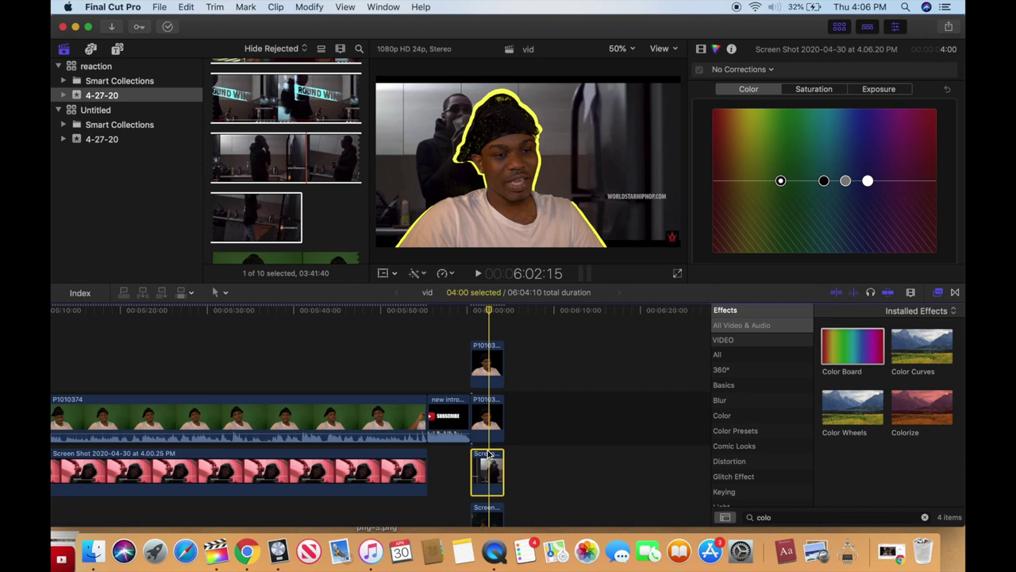
Shrink the second screenshot to 45% and move it right beside the reactor's head in the viewer.
{"action": "left_click", "coordinate": [701, 50]}
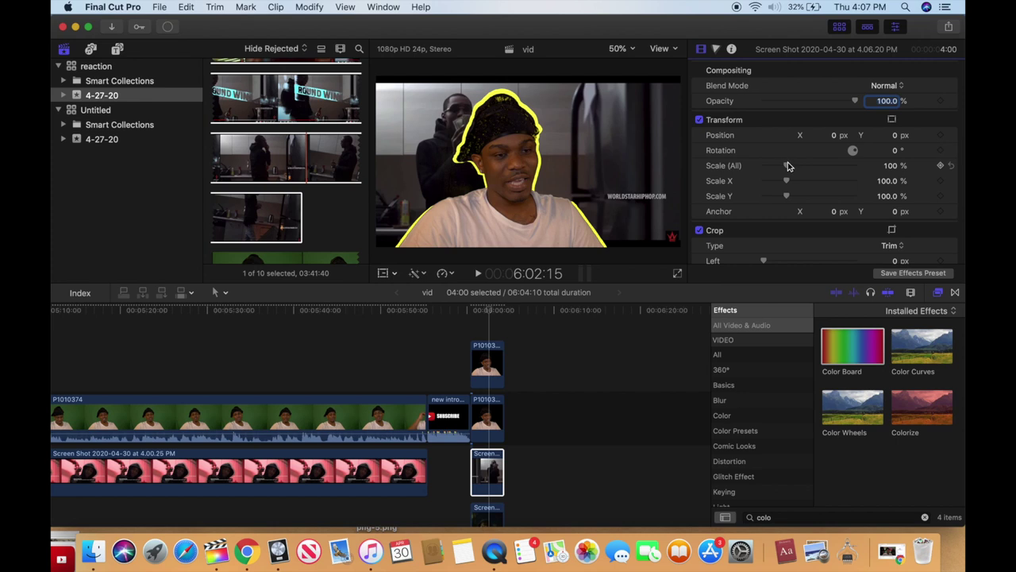
{"action": "left_click_drag", "start_coordinate": [788, 165], "coordinate": [776, 172]}
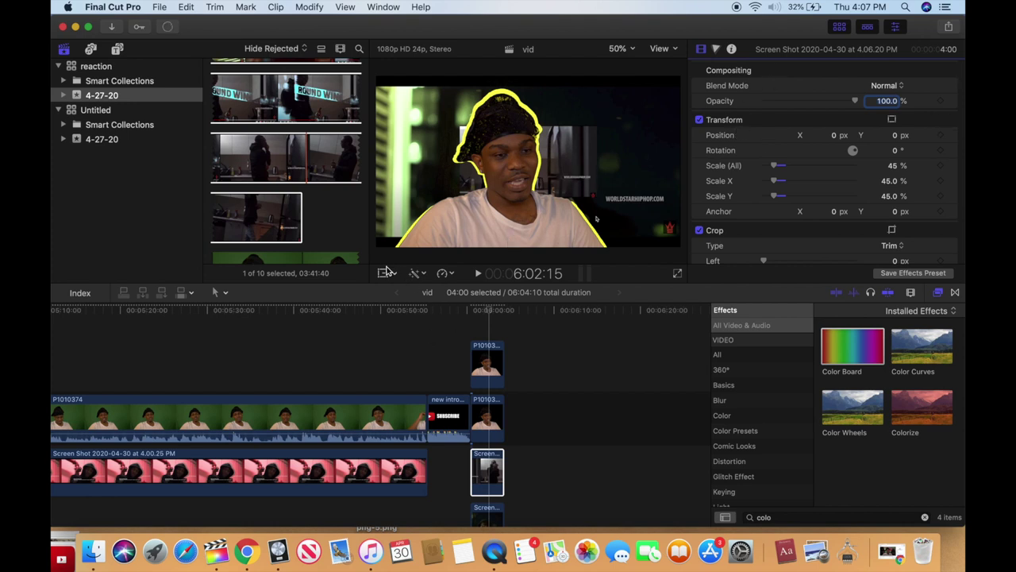
{"action": "left_click", "coordinate": [384, 272]}
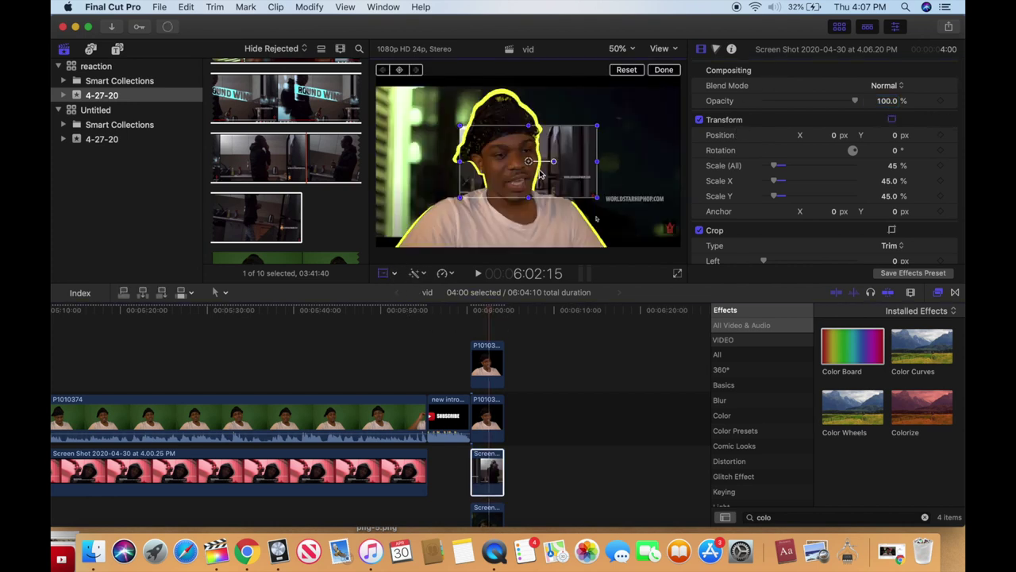
{"action": "left_click_drag", "start_coordinate": [524, 173], "coordinate": [621, 156]}
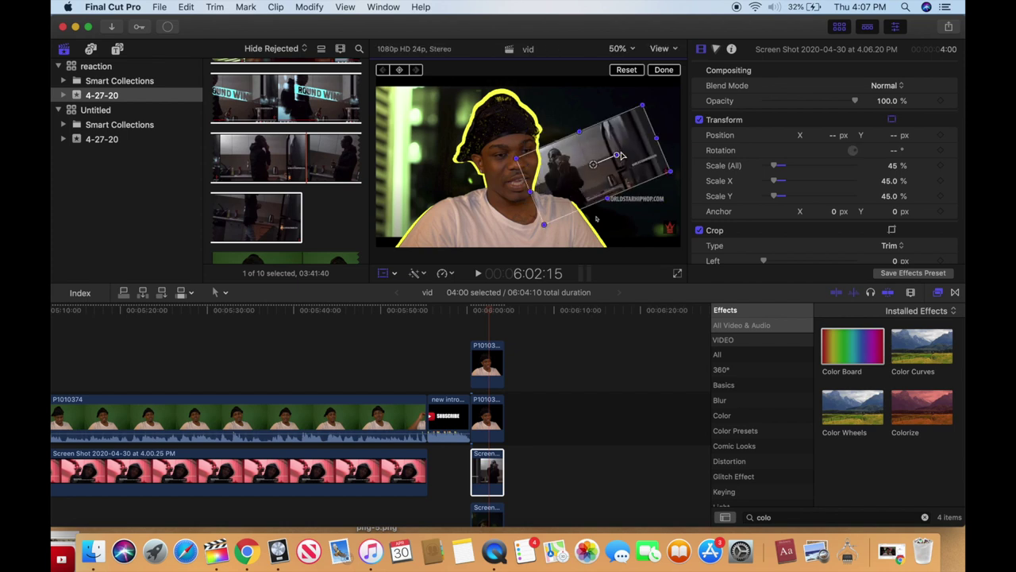
{"action": "left_click", "coordinate": [664, 70]}
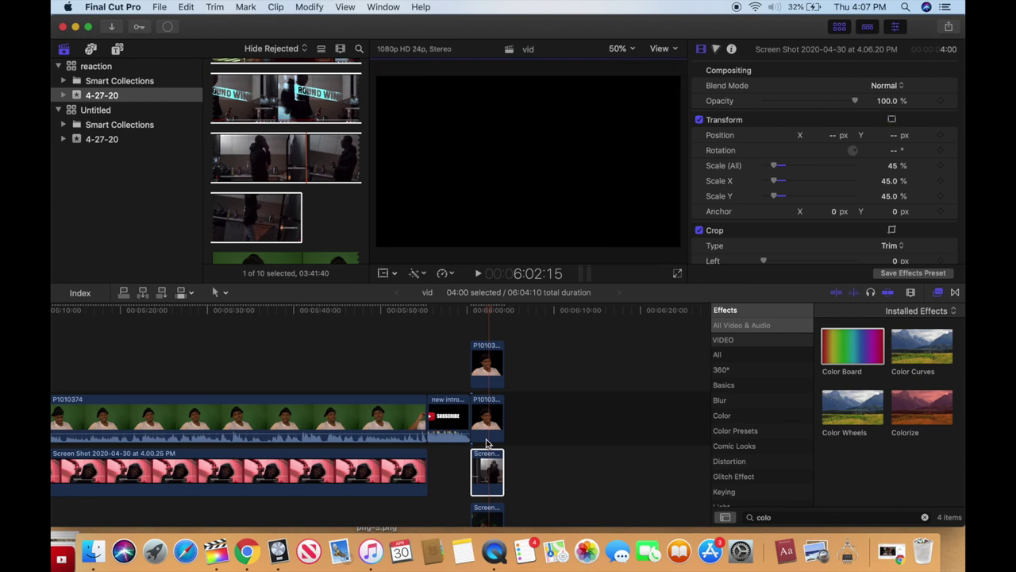
{"action": "left_click", "coordinate": [473, 460]}
{"action": "scroll", "coordinate": [473, 456], "scroll_direction": "down", "scroll_amount": 2}
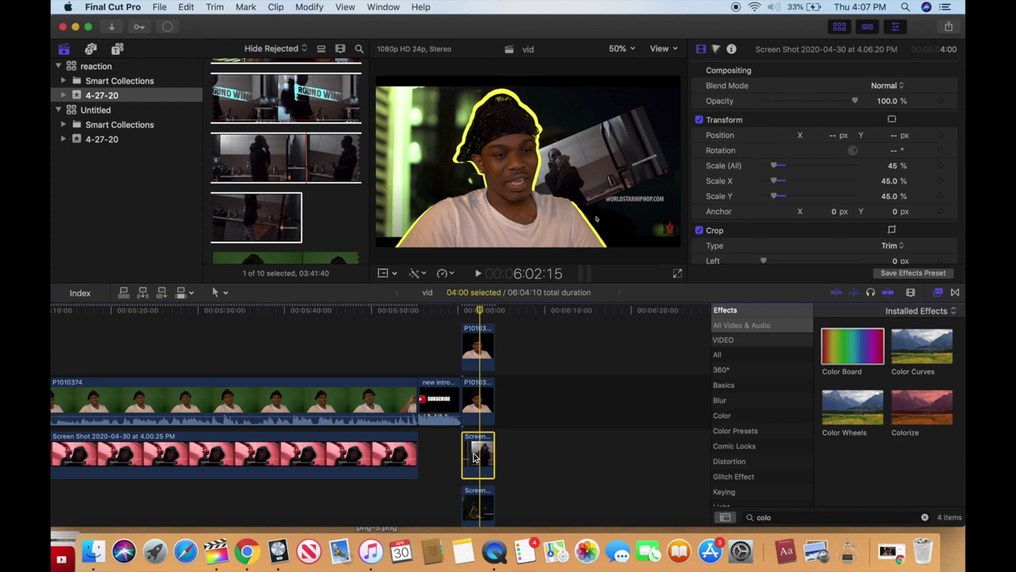
Slide the Screen Shot connected clip slightly left so it stacks with its copies, then select the copy below.
{"action": "key", "text": "super+shift+a"}
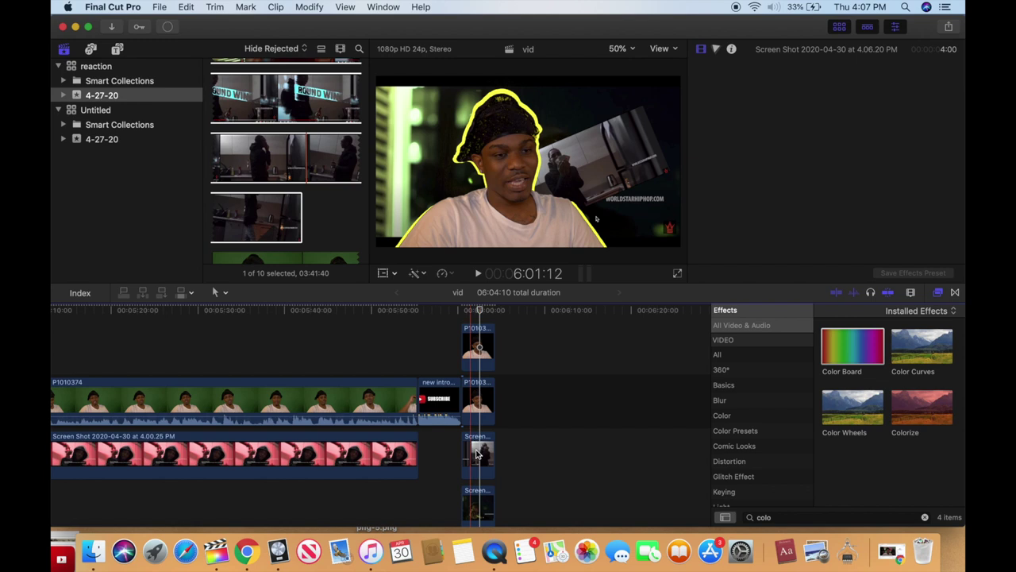
{"action": "left_click", "coordinate": [477, 454]}
{"action": "key", "text": "super+shift+a"}
{"action": "left_click", "coordinate": [497, 486]}
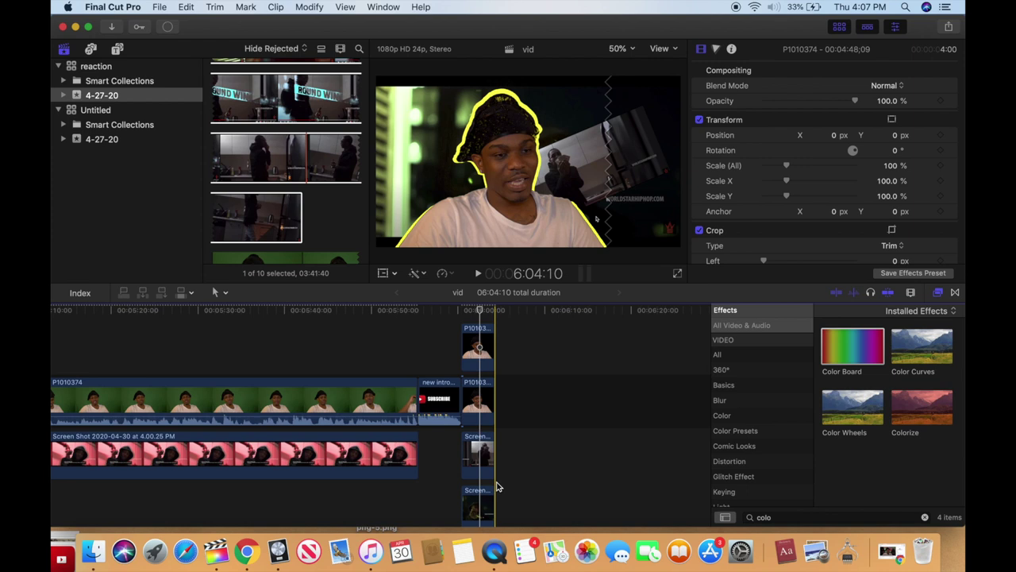
{"action": "left_click", "coordinate": [478, 455]}
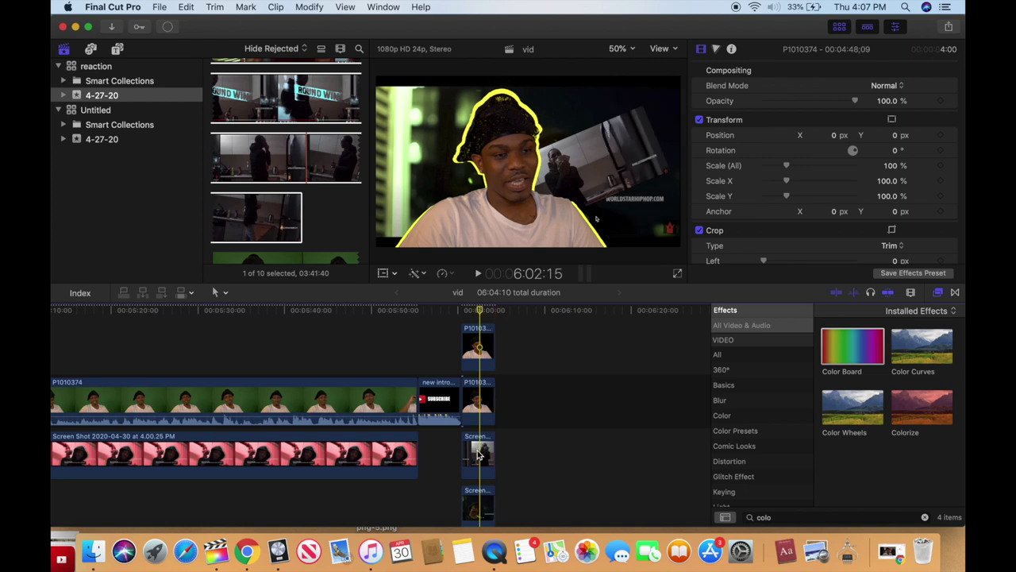
{"action": "left_click", "coordinate": [479, 456]}
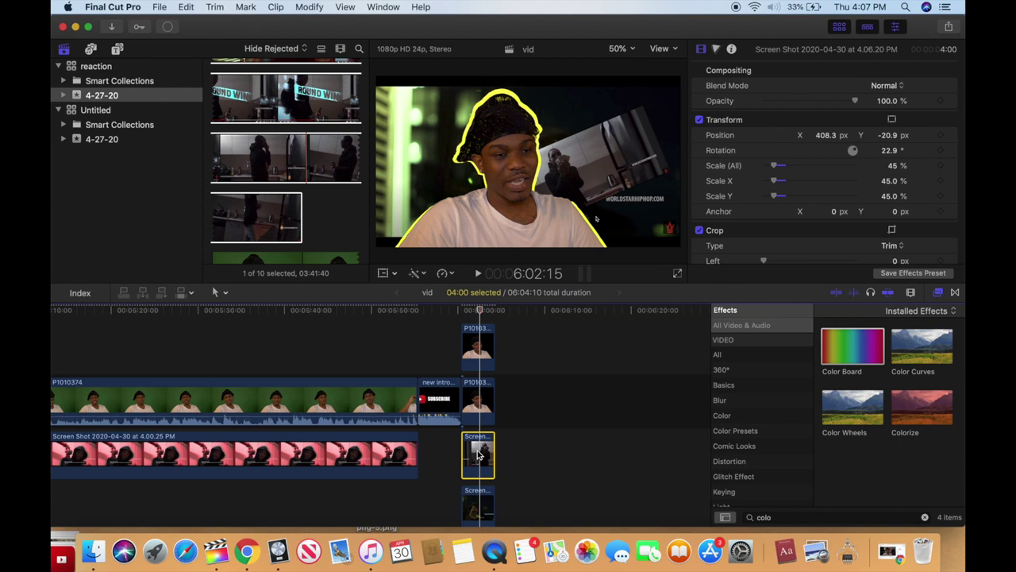
{"action": "left_click_drag", "start_coordinate": [478, 455], "coordinate": [482, 437]}
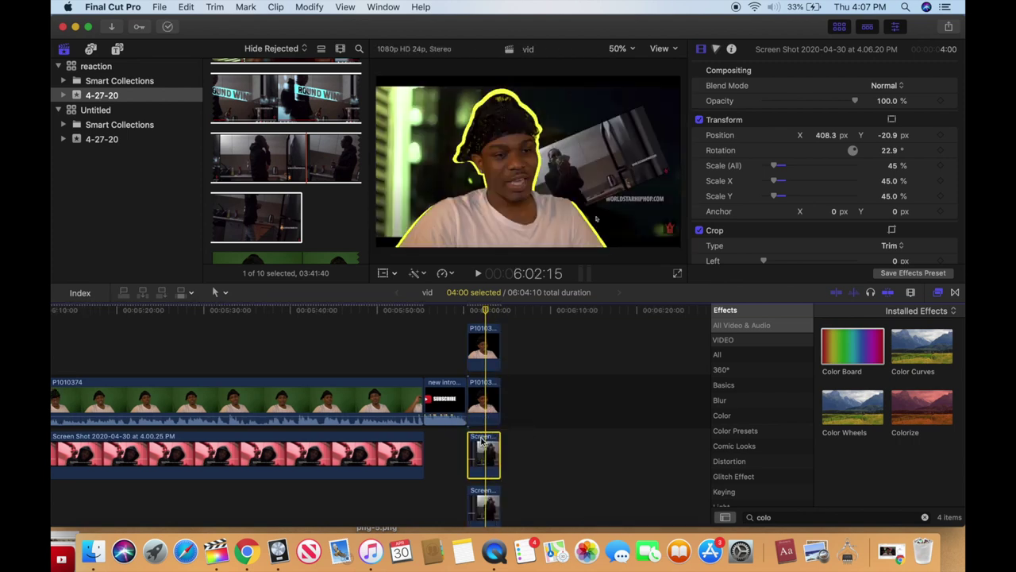
{"action": "scroll", "coordinate": [479, 441], "scroll_direction": "down", "scroll_amount": 3}
{"action": "left_click", "coordinate": [486, 461]}
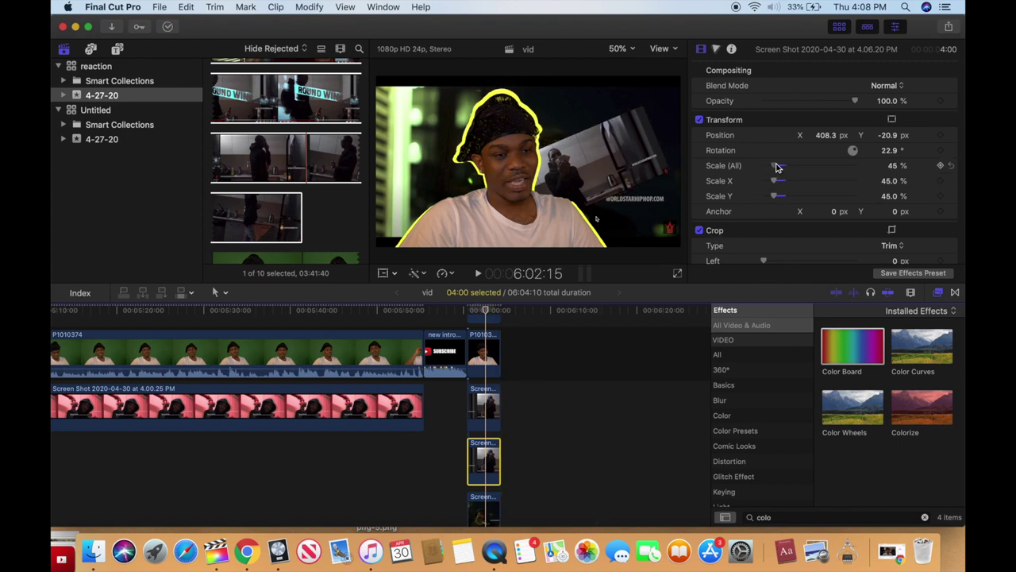
Scale the screenshot copy to 49% and nudge it slightly left to X 402.4, Y -21.0.
{"action": "left_click_drag", "start_coordinate": [777, 167], "coordinate": [778, 168]}
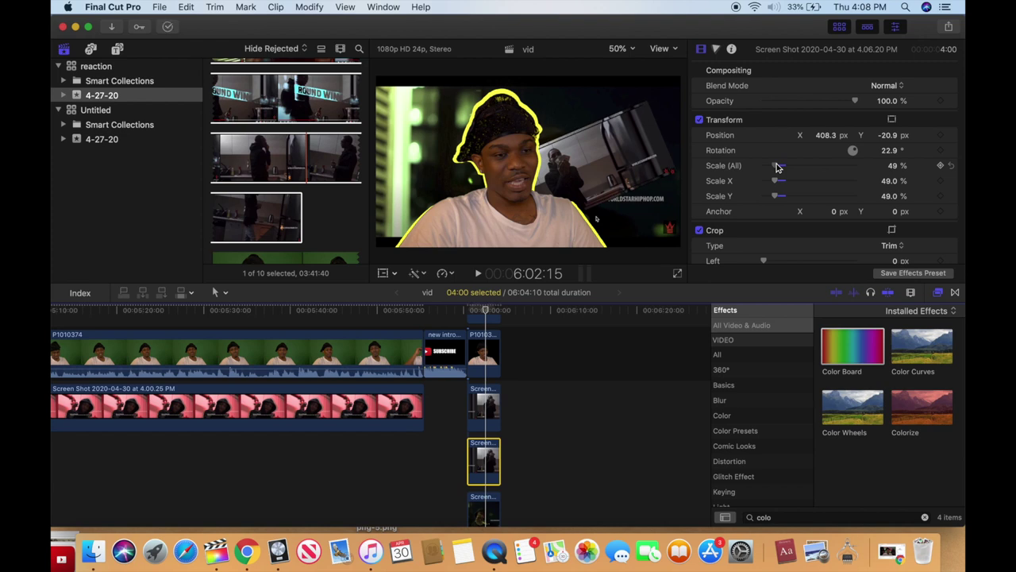
{"action": "left_click", "coordinate": [383, 273]}
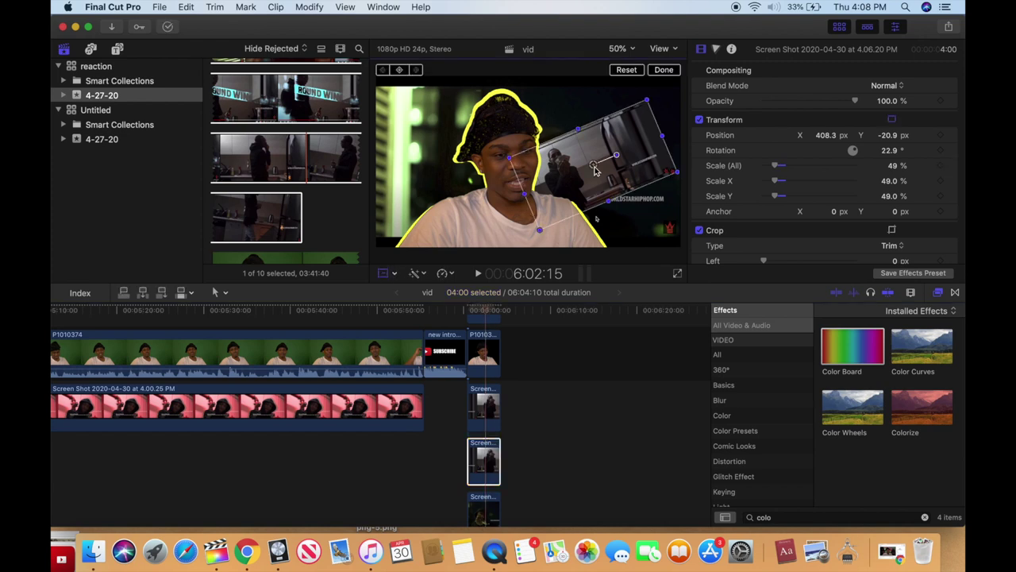
{"action": "left_click_drag", "start_coordinate": [594, 169], "coordinate": [594, 164]}
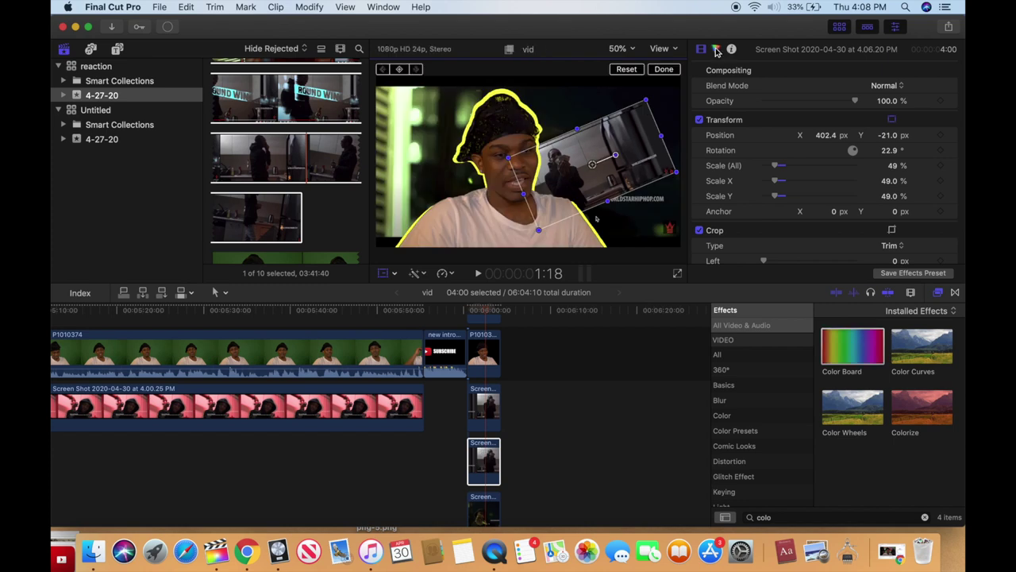
Raise the copy's master Exposure to maximum in the Color Board so it turns white.
{"action": "key", "text": "super+6"}
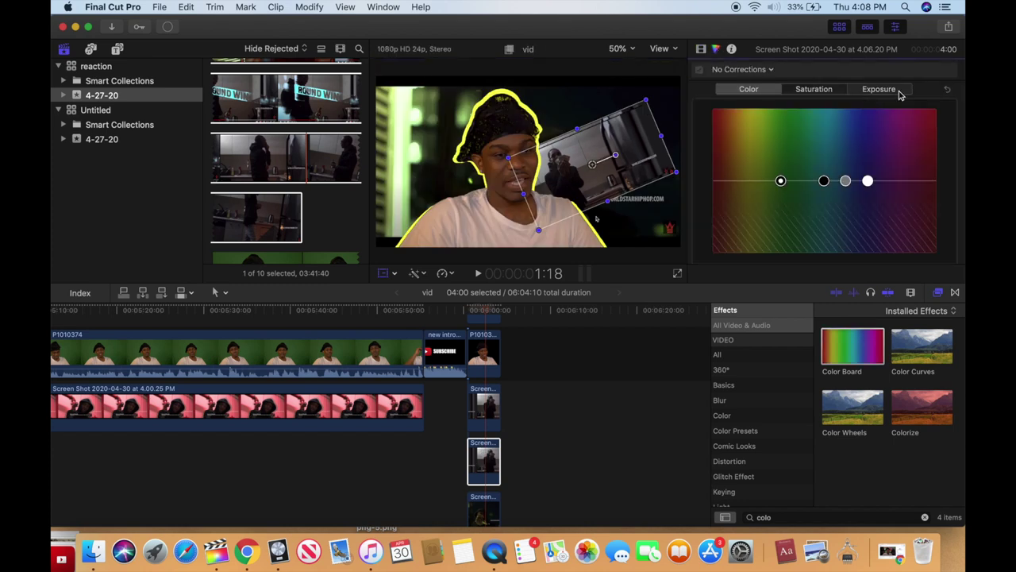
{"action": "left_click", "coordinate": [897, 90]}
{"action": "left_click", "coordinate": [720, 182]}
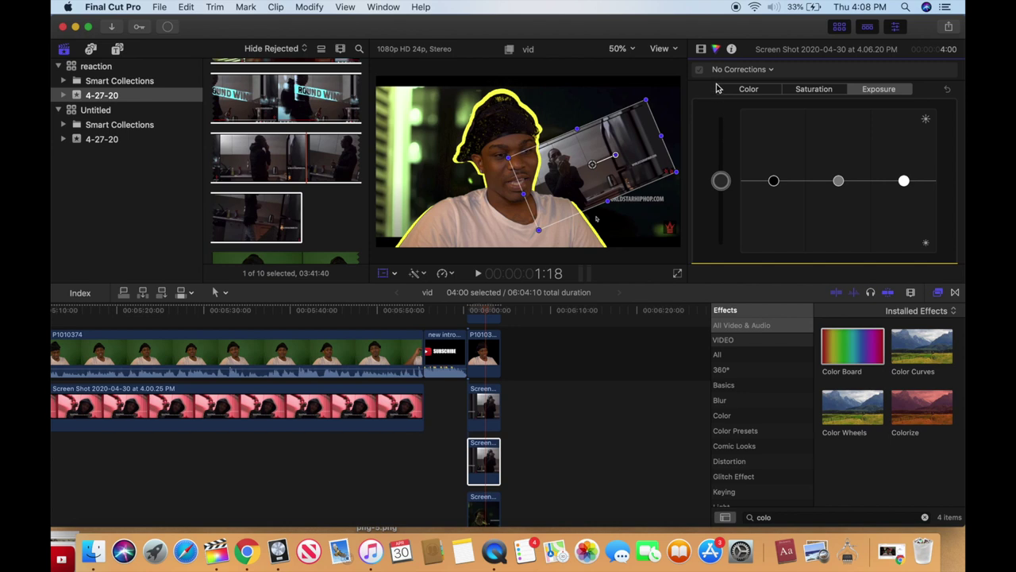
{"action": "left_click", "coordinate": [905, 180]}
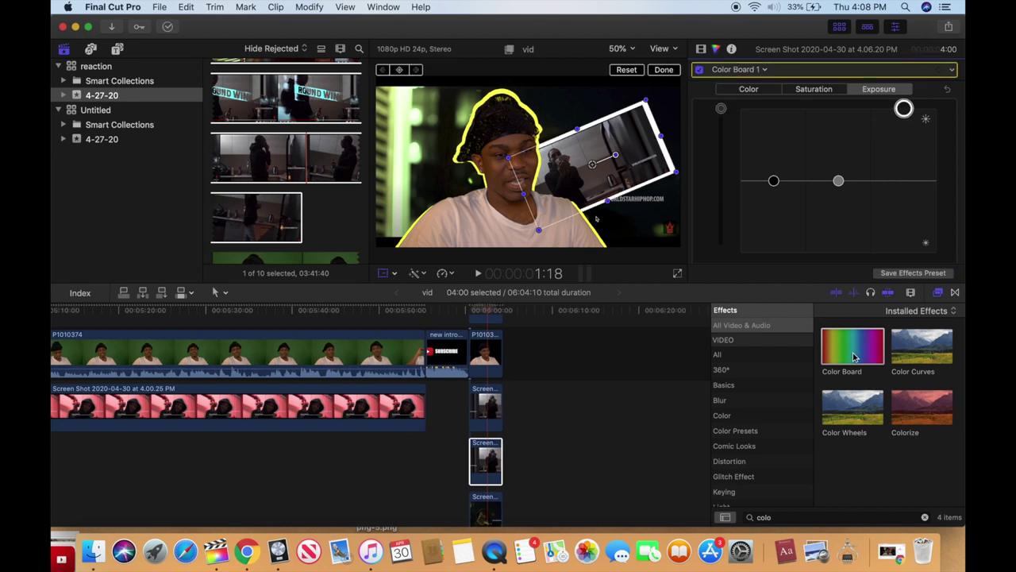
Add a second Color Board and push the global and midtone color pucks into red.
{"action": "left_click_drag", "start_coordinate": [827, 357], "coordinate": [493, 468]}
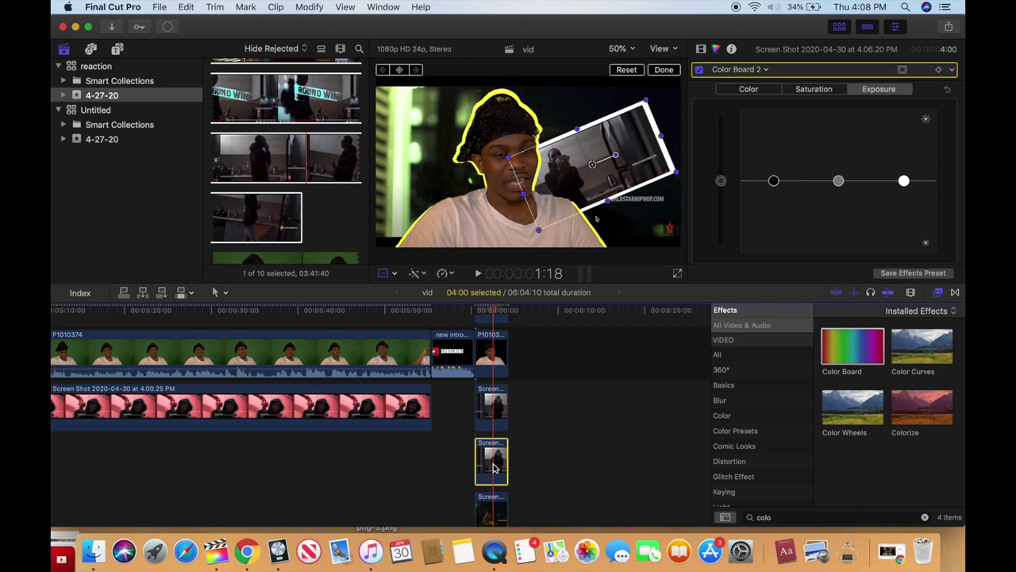
{"action": "left_click", "coordinate": [764, 90]}
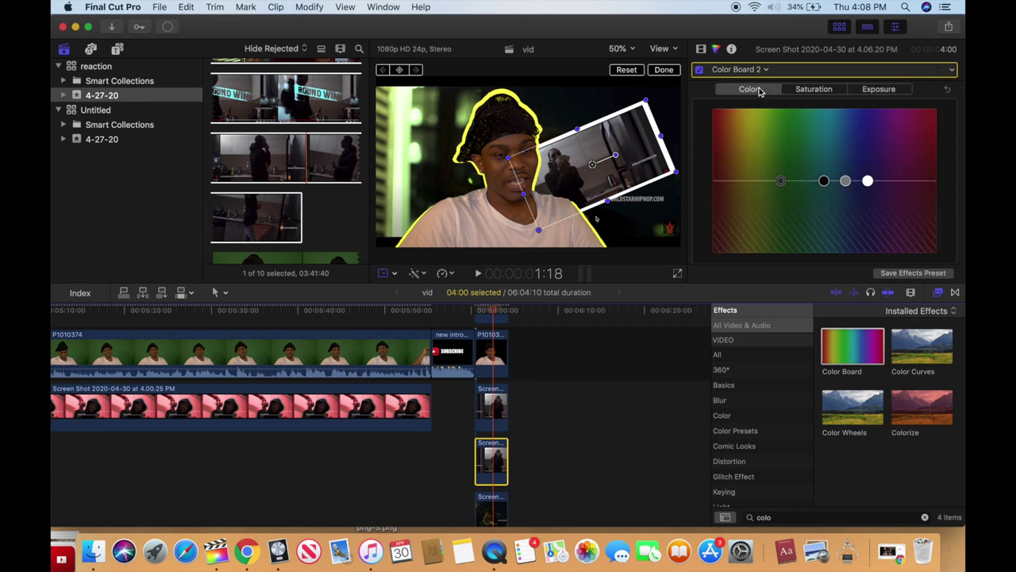
{"action": "left_click_drag", "start_coordinate": [781, 182], "coordinate": [716, 117]}
{"action": "left_click_drag", "start_coordinate": [845, 181], "coordinate": [809, 110]}
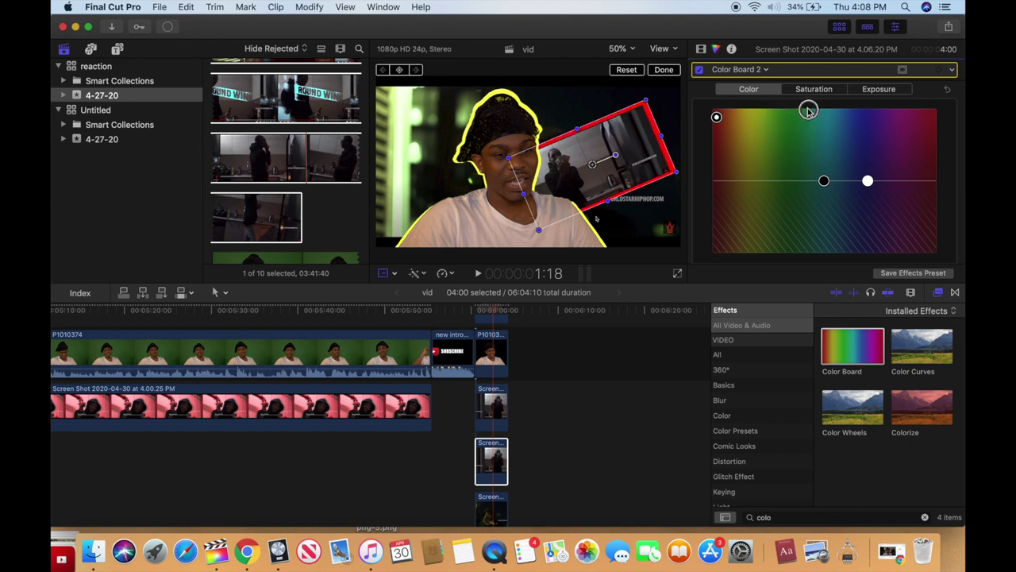
{"action": "left_click", "coordinate": [663, 69]}
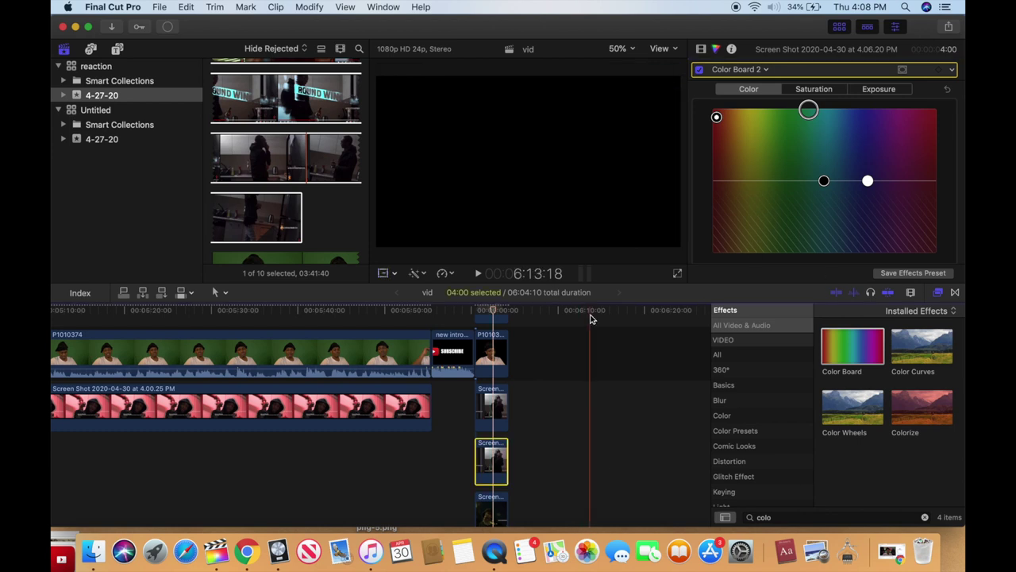
{"action": "scroll", "coordinate": [504, 411], "scroll_direction": "up", "scroll_amount": 3}
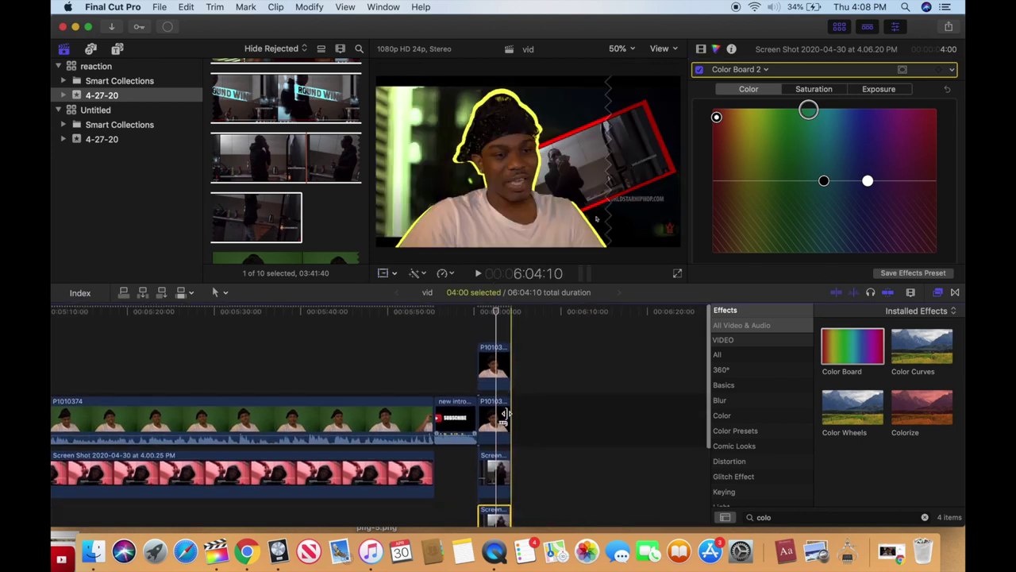
Add a Basic Title above the thumbnail frame and trim it to 4:00.
{"action": "left_click", "coordinate": [476, 318]}
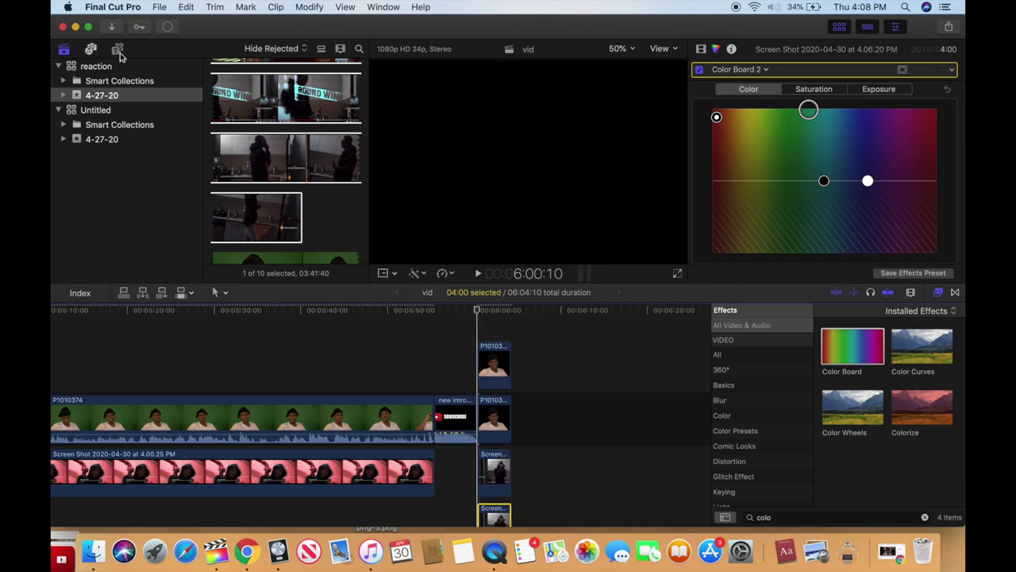
{"action": "key", "text": "alt+super+1"}
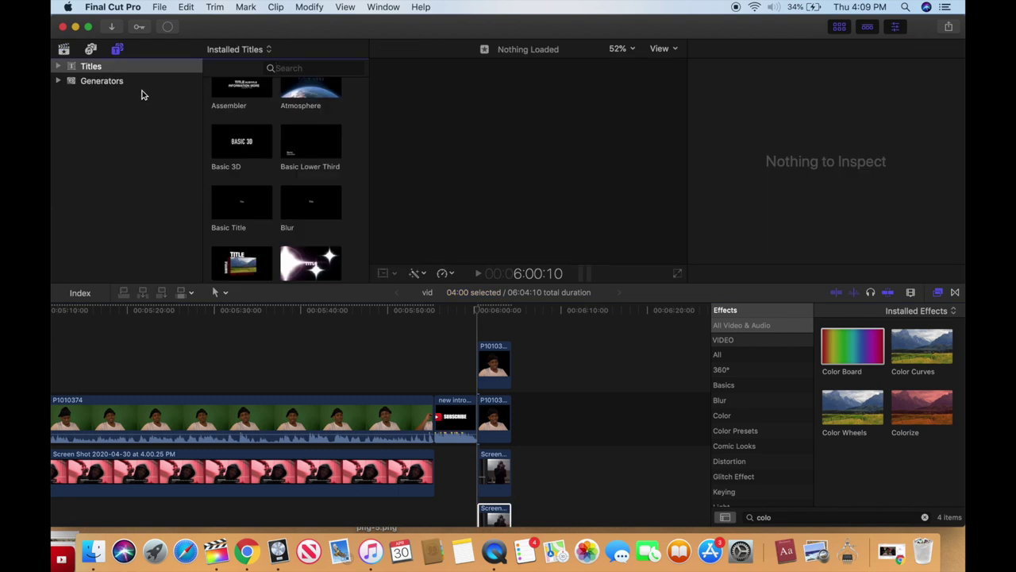
{"action": "left_click_drag", "start_coordinate": [220, 204], "coordinate": [486, 329]}
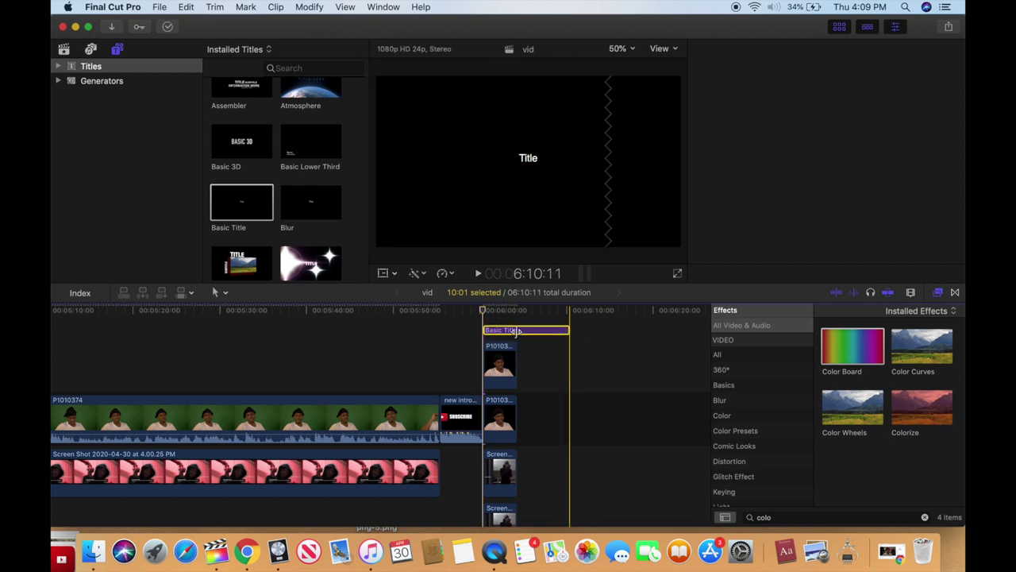
{"action": "key", "text": "super+6"}
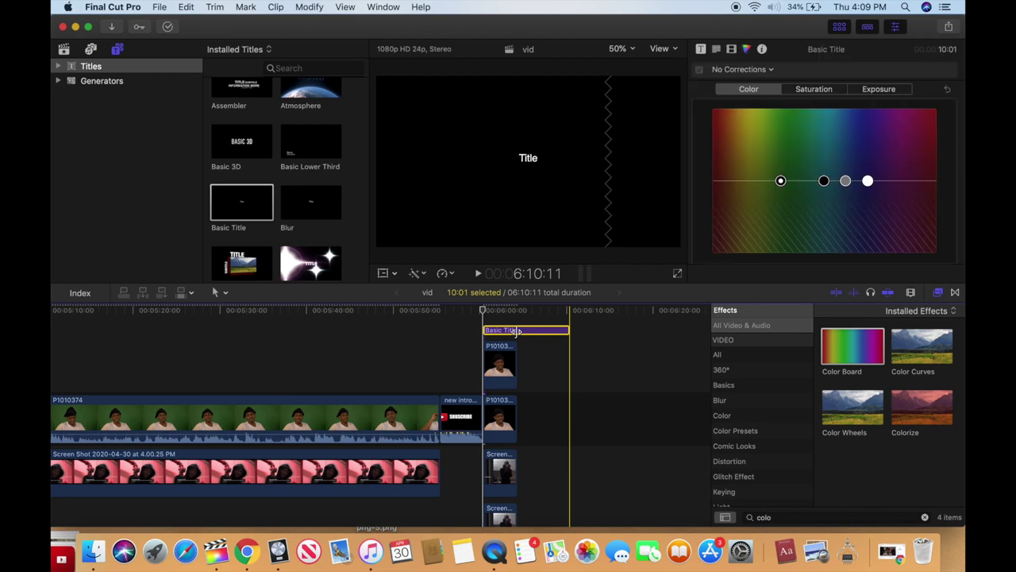
{"action": "key", "text": "alt+bracketright"}
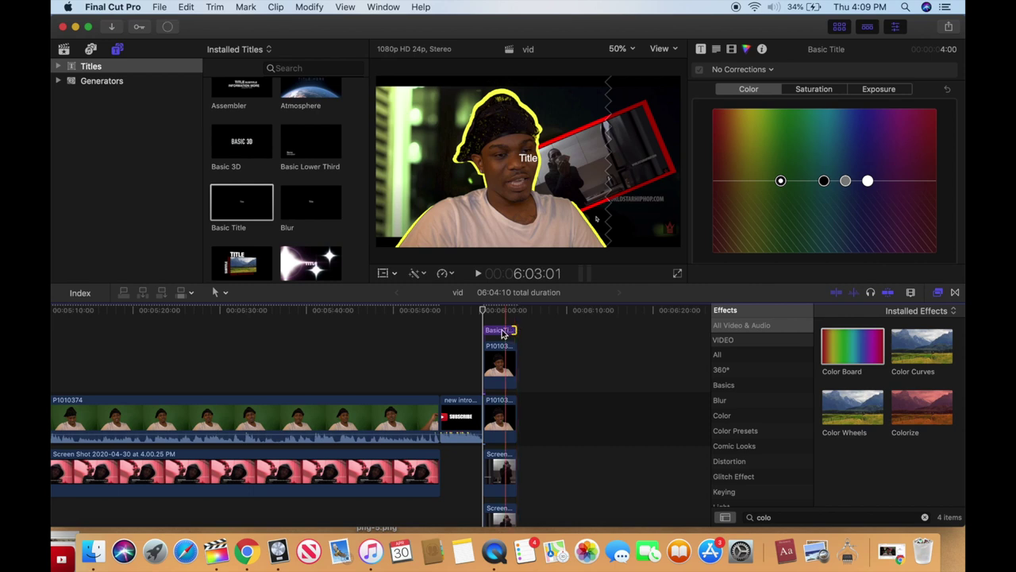
Clear the Basic Title's placeholder text and return to the library clips.
{"action": "left_click", "coordinate": [496, 330]}
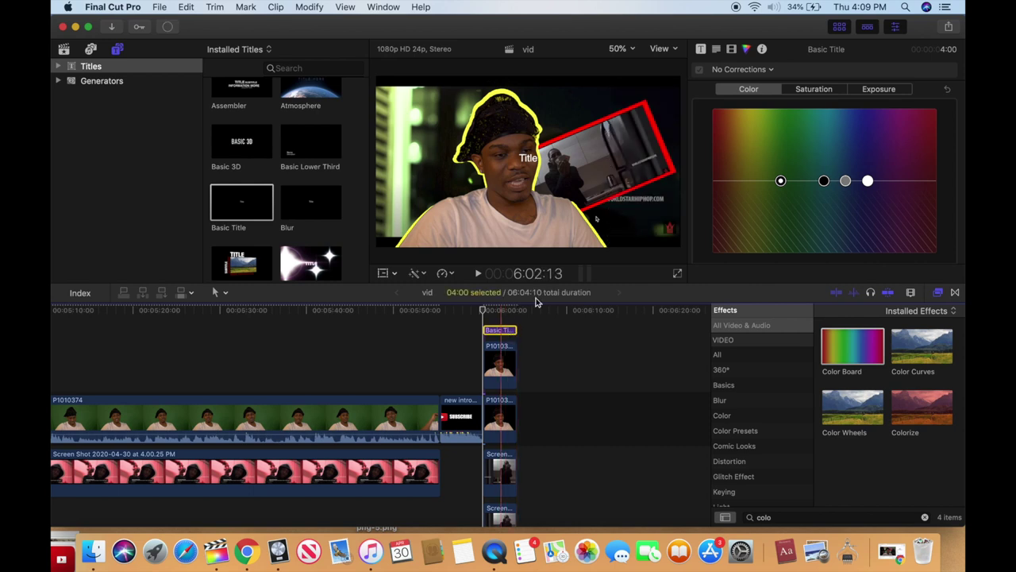
{"action": "left_click", "coordinate": [714, 50]}
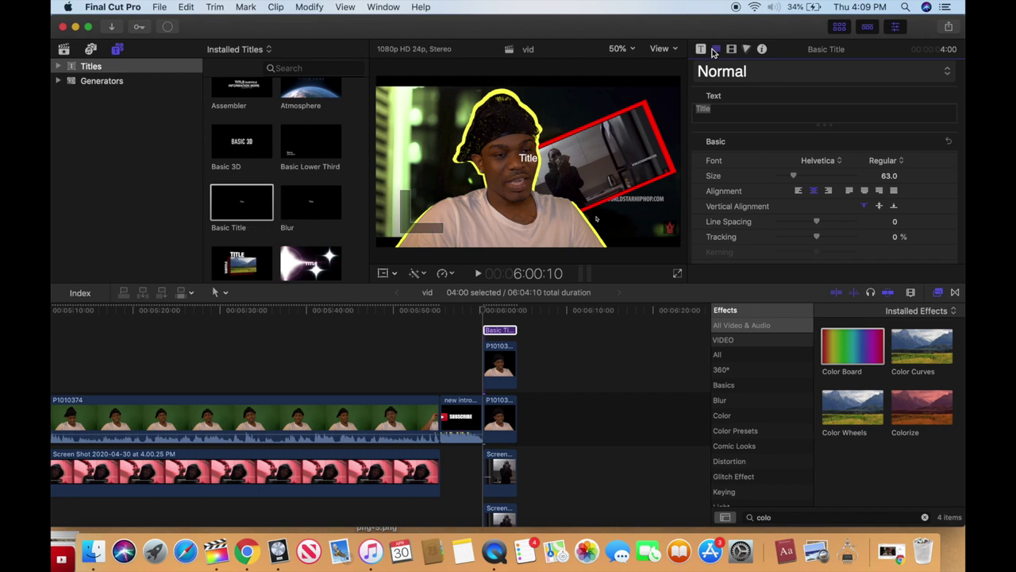
{"action": "left_click", "coordinate": [735, 115]}
{"action": "key", "text": "BackSpace"}
{"action": "key", "text": "BackSpace"}
{"action": "key", "text": "BackSpace"}
{"action": "key", "text": "BackSpace"}
{"action": "key", "text": "BackSpace"}
{"action": "left_click", "coordinate": [64, 50]}
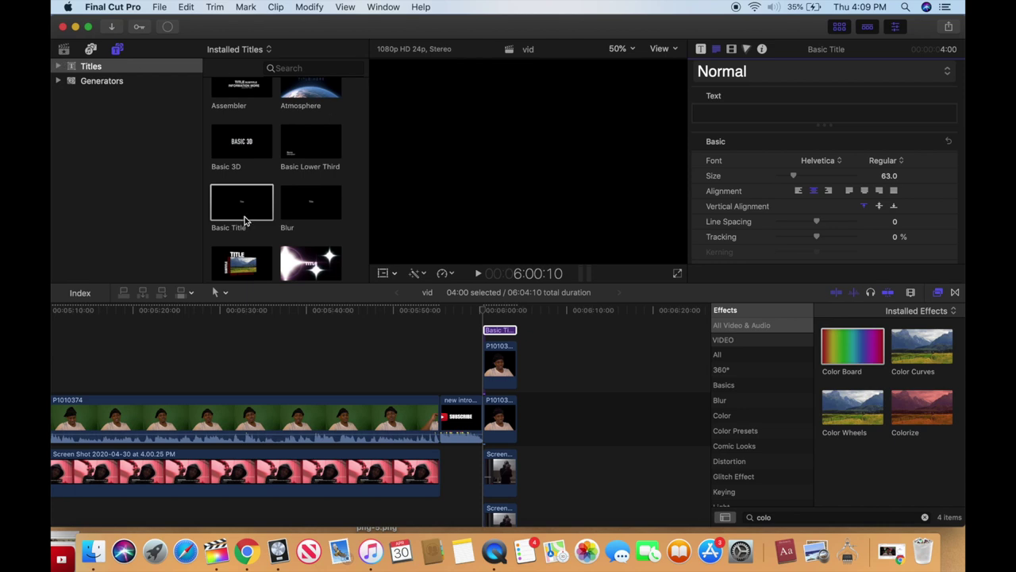
Take 'Quarantine Freestyle' from the clip name and paste it as the Basic Title's text.
{"action": "left_click", "coordinate": [274, 120]}
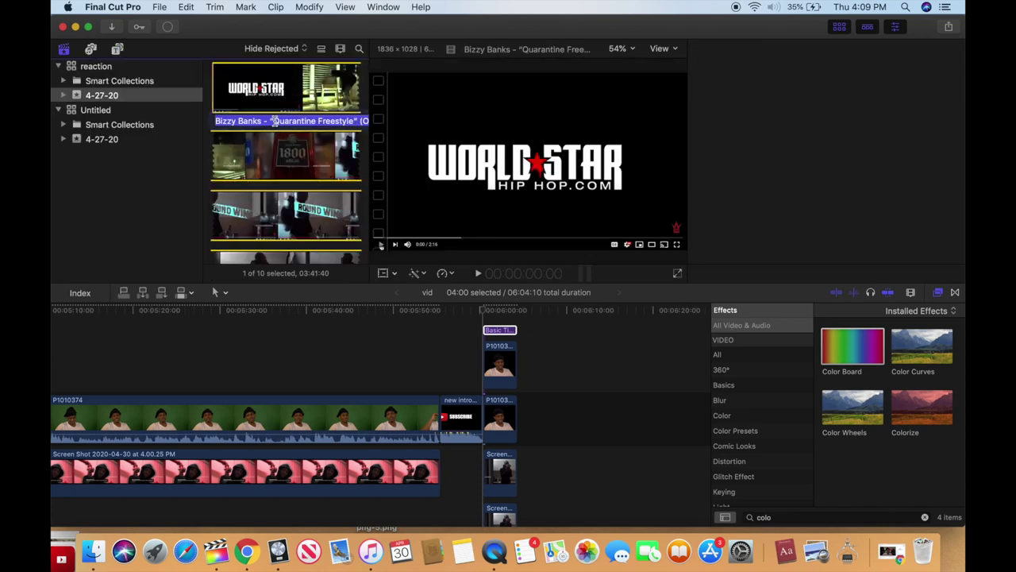
{"action": "left_click", "coordinate": [273, 120]}
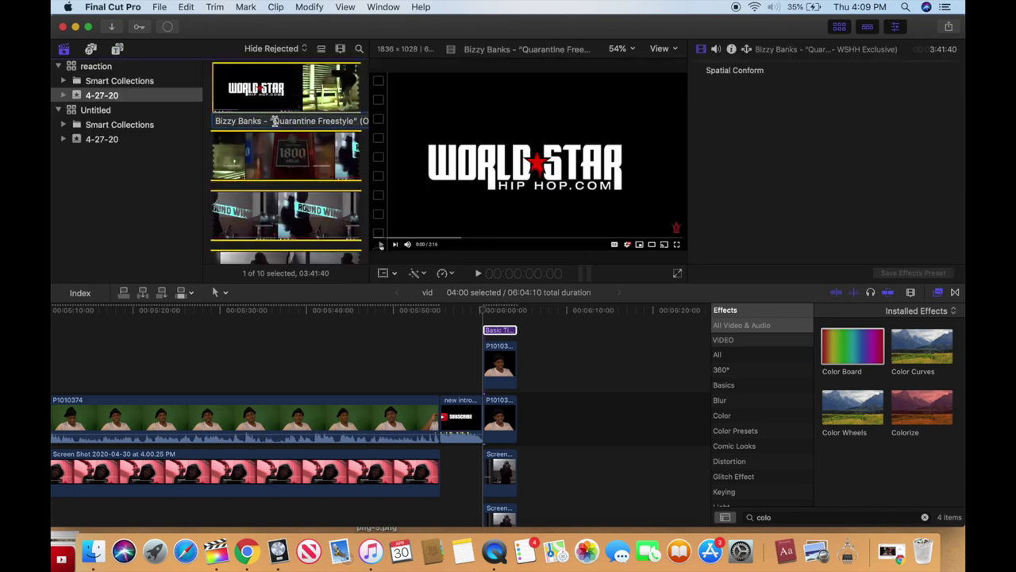
{"action": "left_click_drag", "start_coordinate": [273, 120], "coordinate": [353, 127]}
{"action": "key", "text": "super+c"}
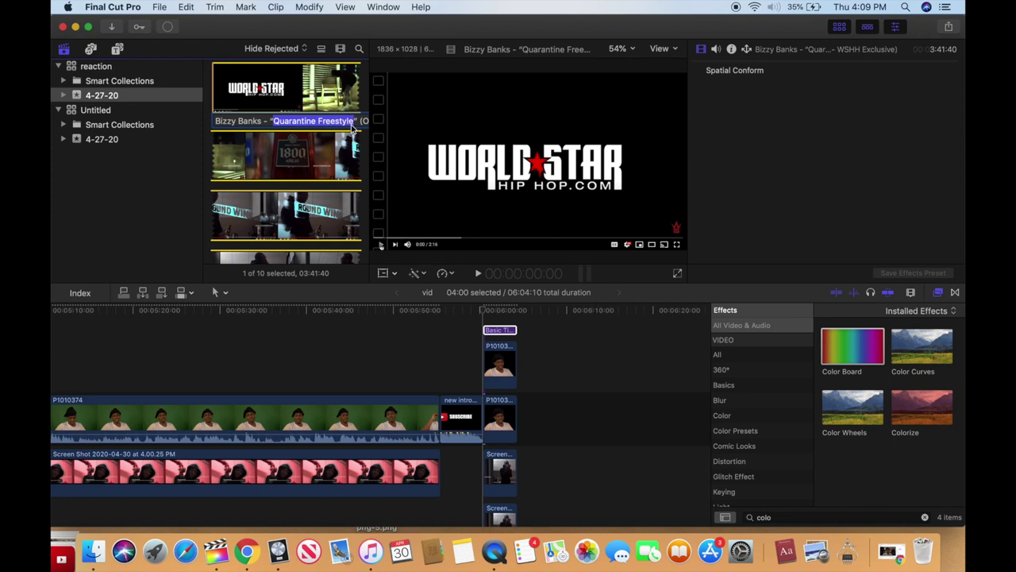
{"action": "left_click", "coordinate": [506, 331]}
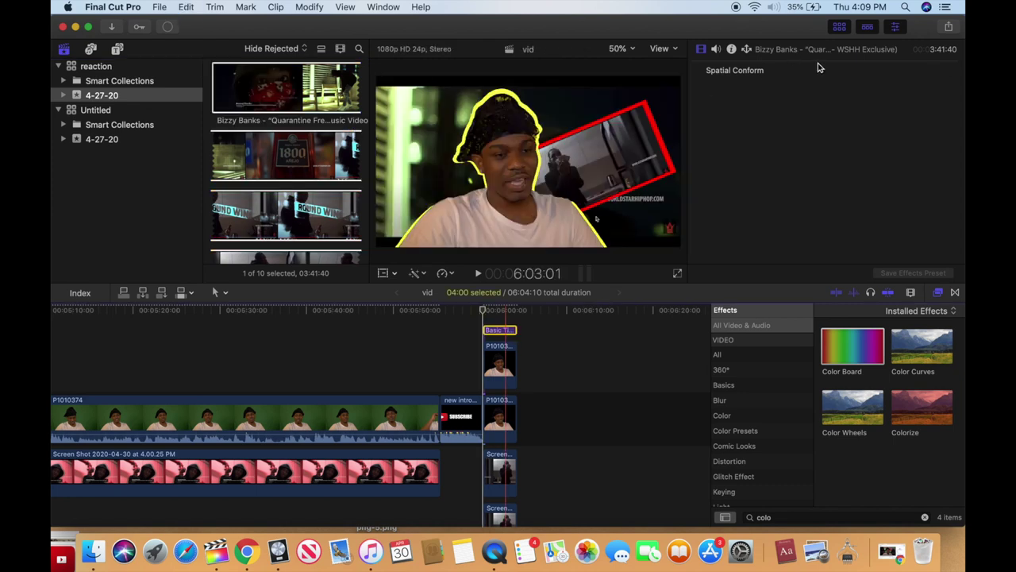
{"action": "left_click", "coordinate": [500, 312]}
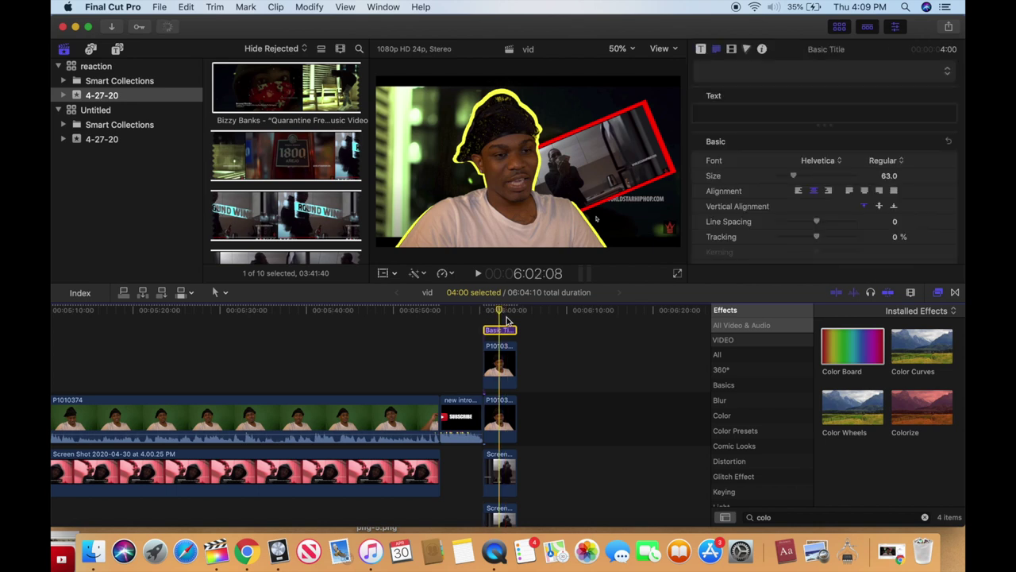
{"action": "left_click", "coordinate": [756, 111]}
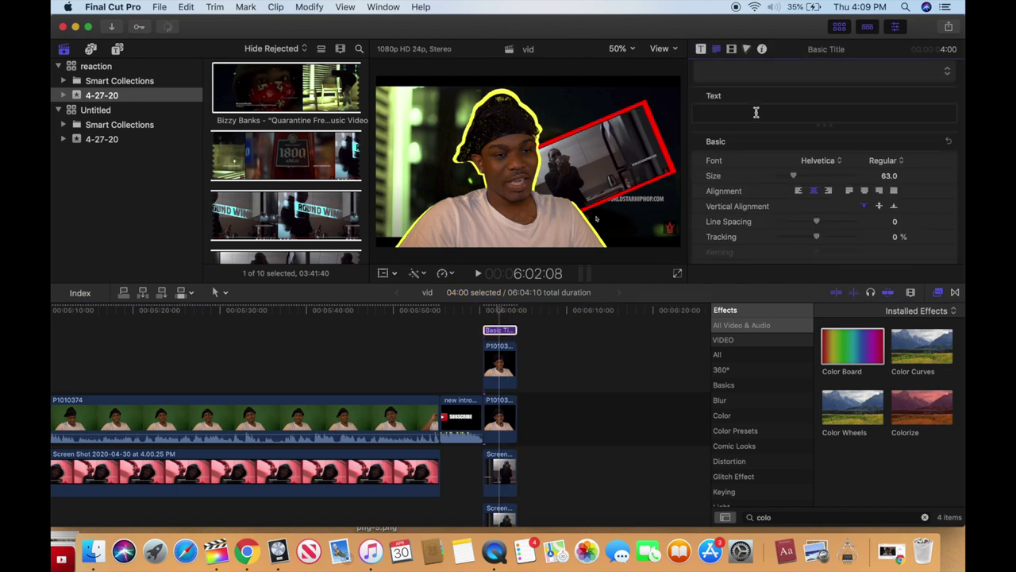
{"action": "key", "text": "super+v"}
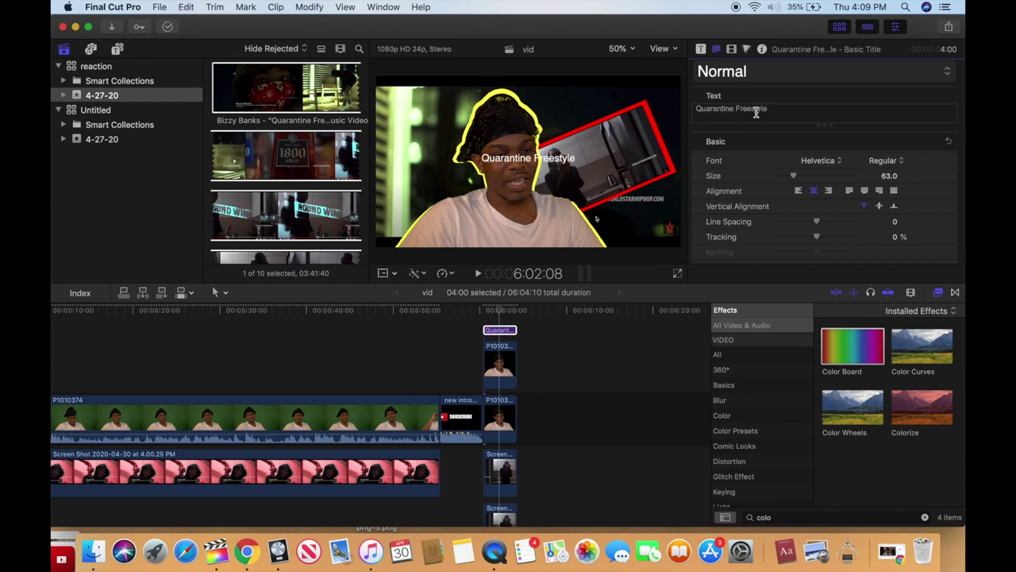
Set the title font to Another Danger Slanted Demo.
{"action": "left_click", "coordinate": [835, 162]}
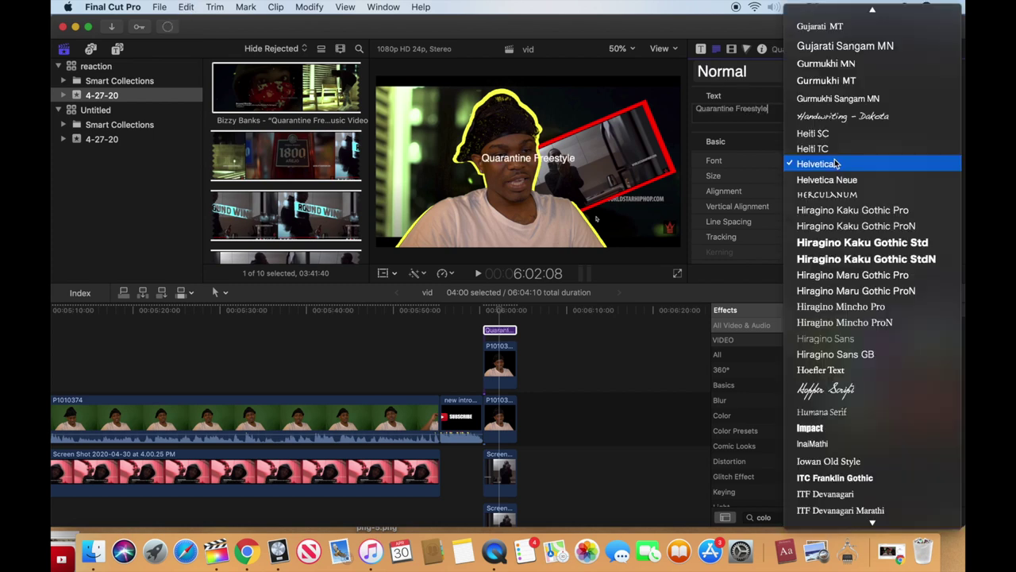
{"action": "scroll", "coordinate": [835, 163], "scroll_direction": "up", "scroll_amount": 15}
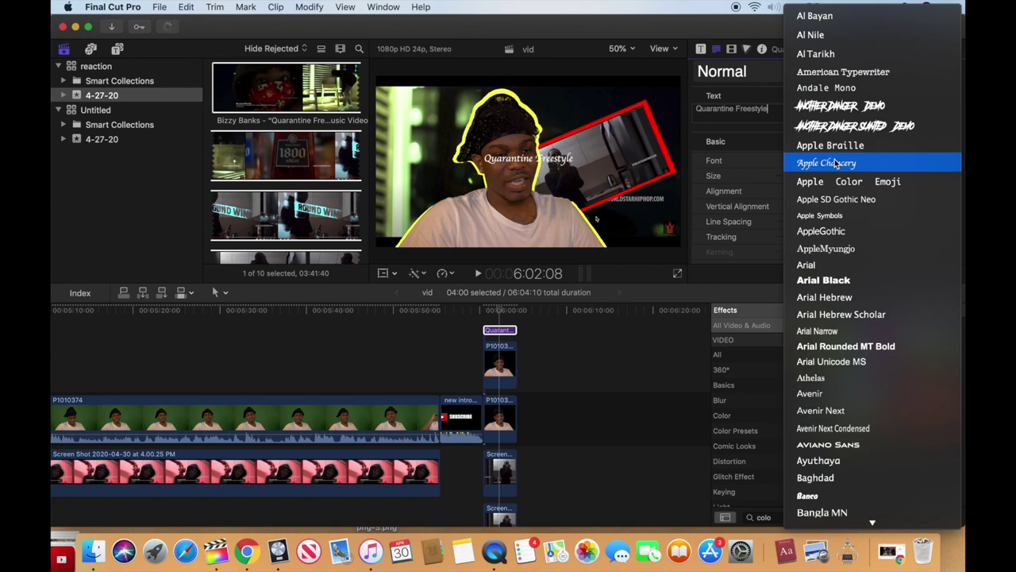
{"action": "left_click", "coordinate": [844, 127]}
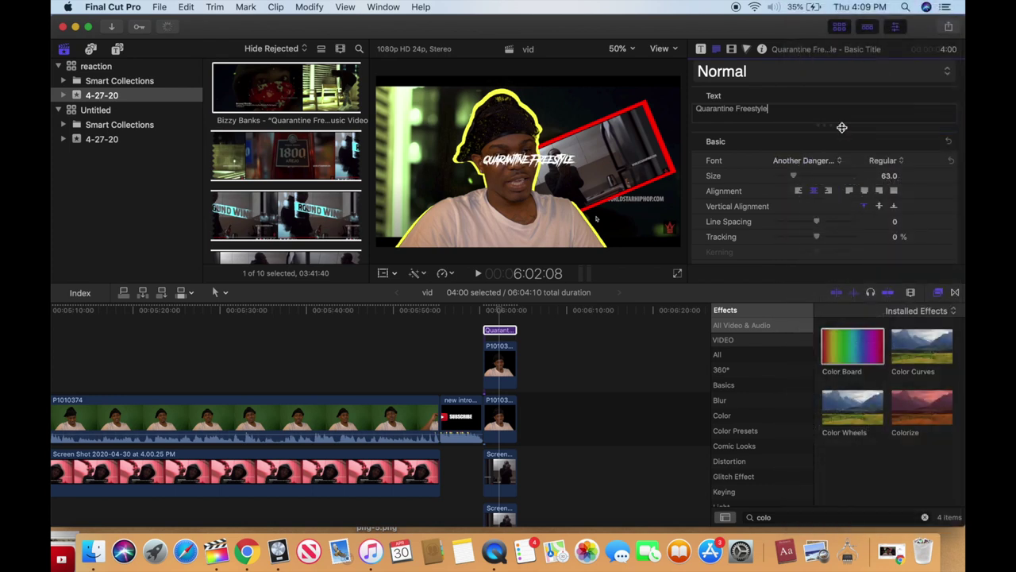
Enlarge the Quarantine Freestyle title to size 138 and move it to the lower-right corner.
{"action": "left_click_drag", "start_coordinate": [794, 178], "coordinate": [813, 180]}
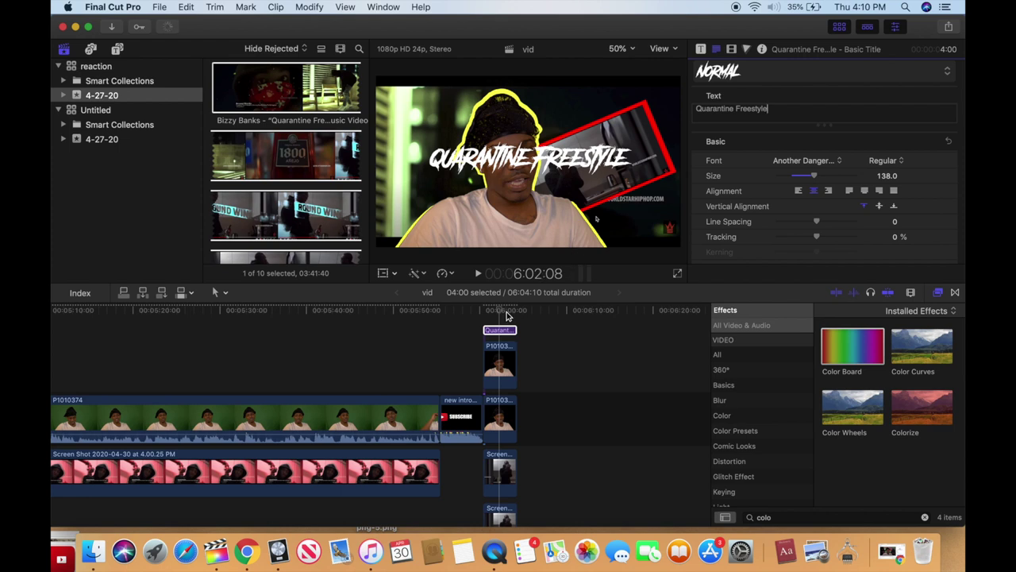
{"action": "left_click", "coordinate": [505, 364]}
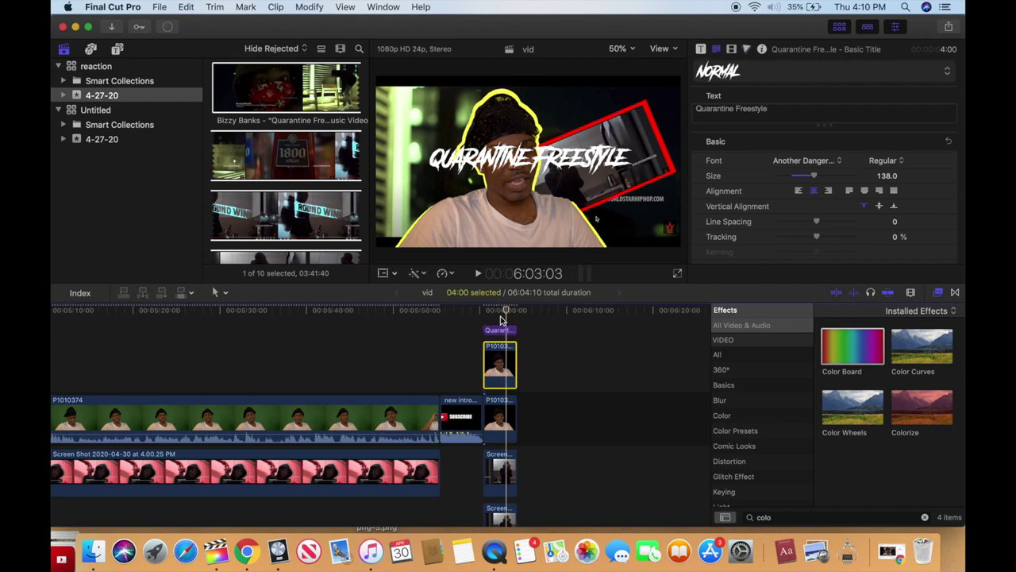
{"action": "left_click", "coordinate": [509, 335]}
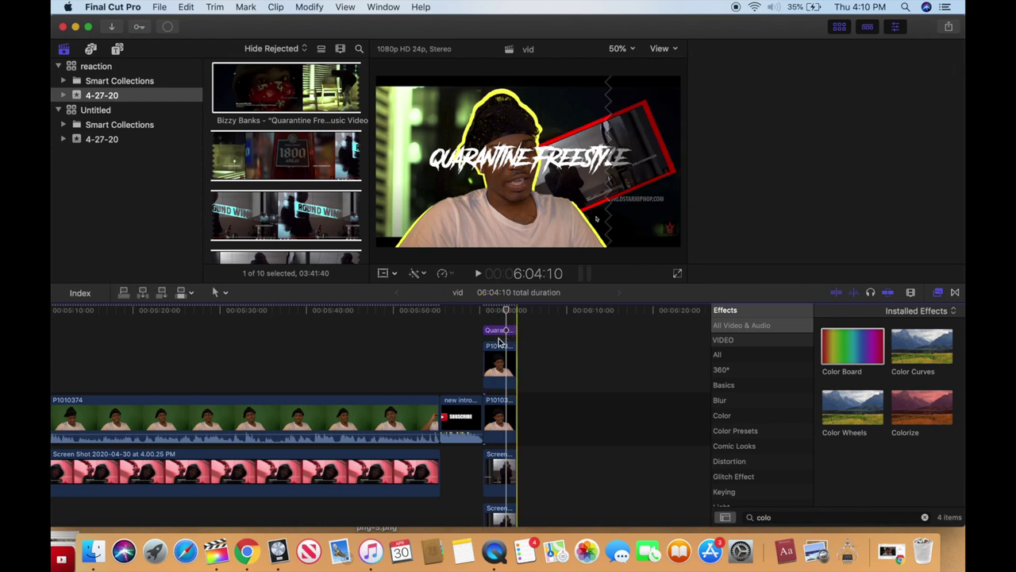
{"action": "left_click", "coordinate": [497, 332]}
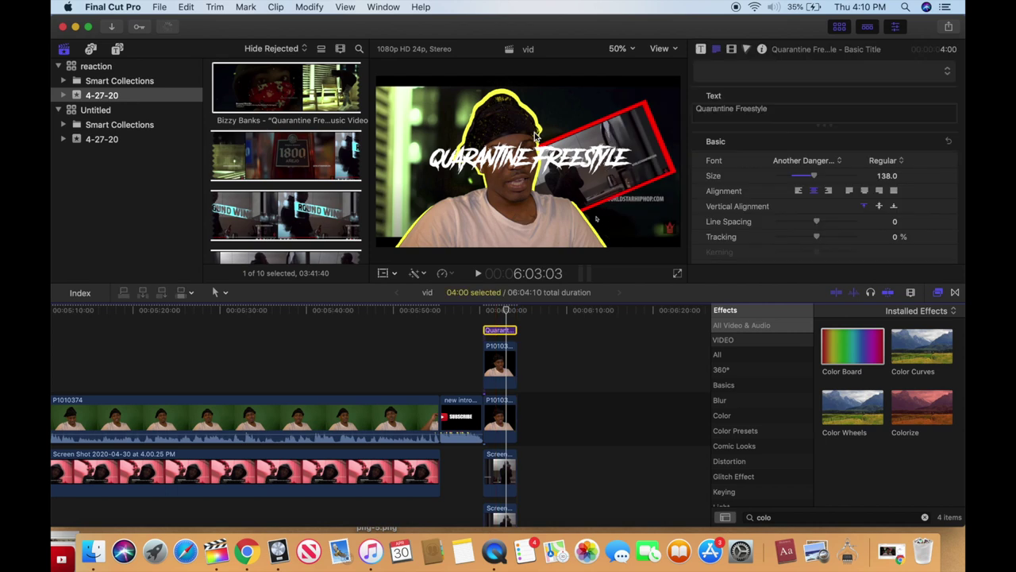
{"action": "left_click_drag", "start_coordinate": [520, 167], "coordinate": [560, 237]}
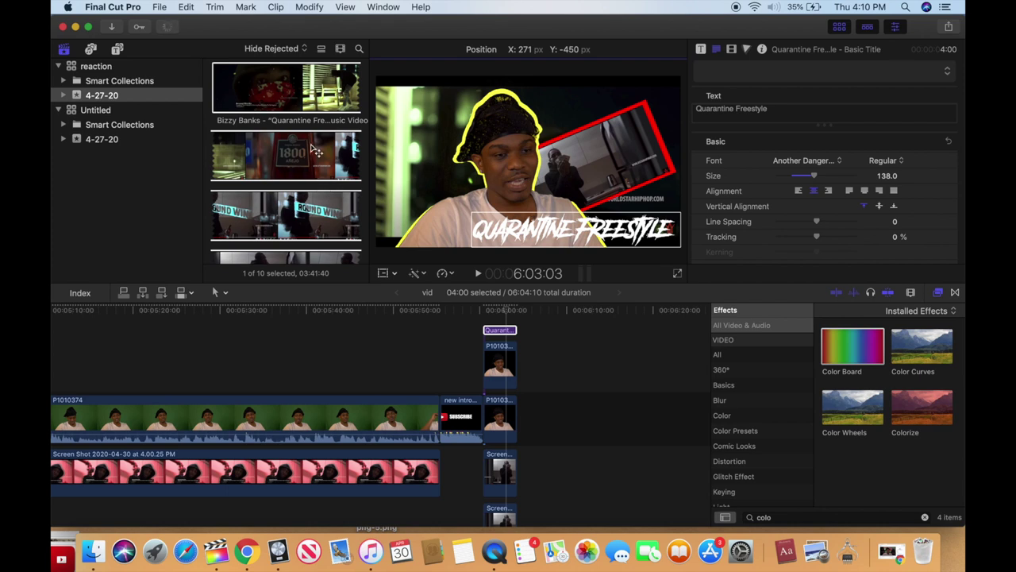
Add the red burst 354 PNG overlay to the timeline above the title.
{"action": "scroll", "coordinate": [316, 149], "scroll_direction": "down", "scroll_amount": 10}
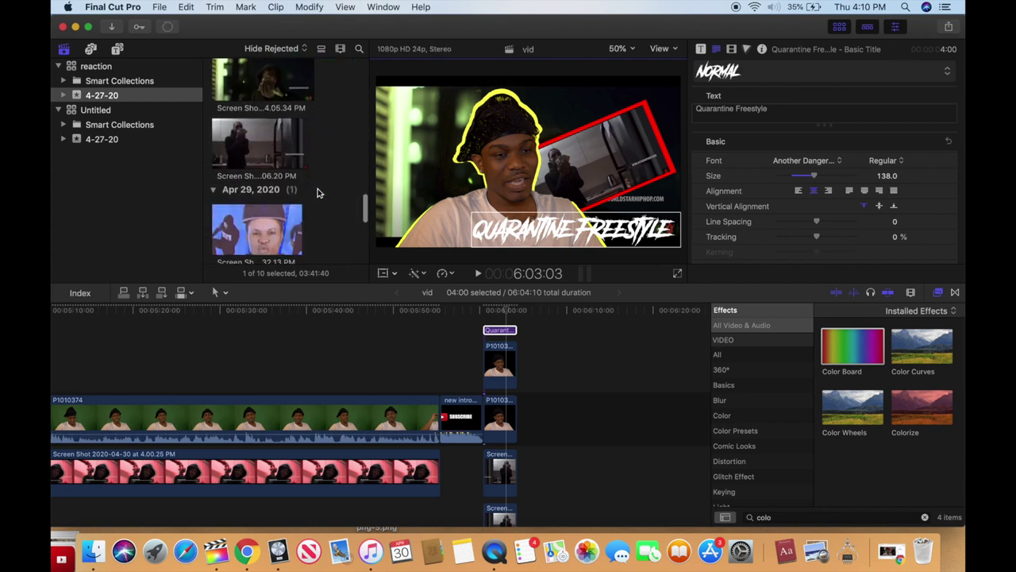
{"action": "scroll", "coordinate": [317, 188], "scroll_direction": "down", "scroll_amount": 5}
{"action": "left_click", "coordinate": [214, 117]}
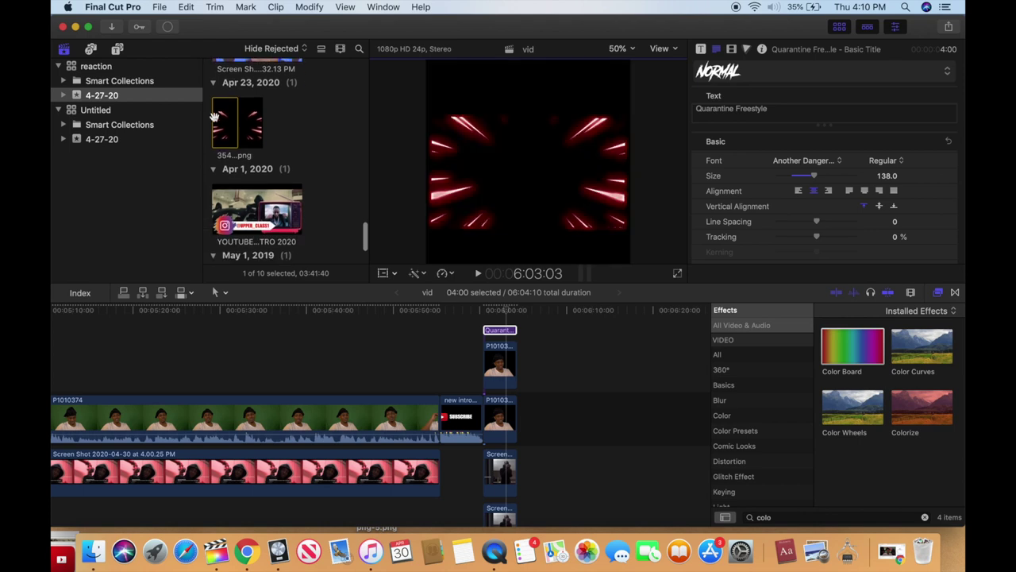
{"action": "left_click_drag", "start_coordinate": [214, 118], "coordinate": [484, 311]}
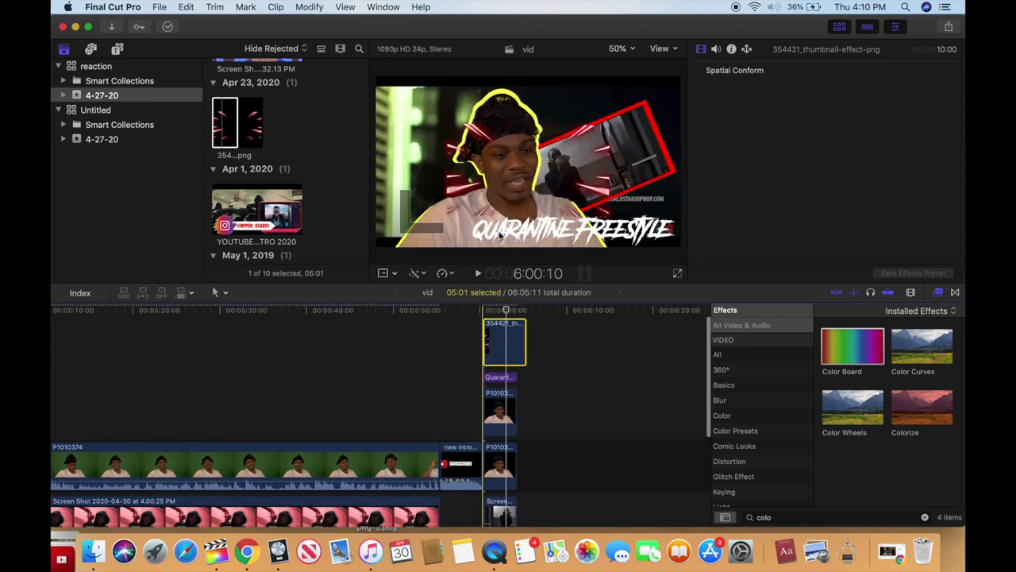
Scale the red burst overlay to 184% and reposition it to fill the frame.
{"action": "left_click", "coordinate": [382, 275]}
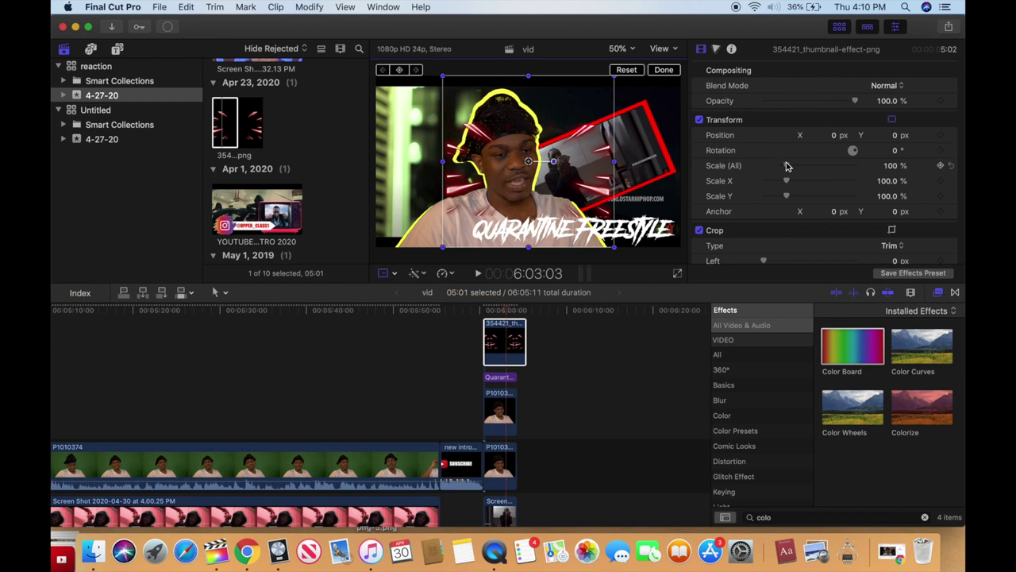
{"action": "left_click_drag", "start_coordinate": [787, 165], "coordinate": [805, 166]}
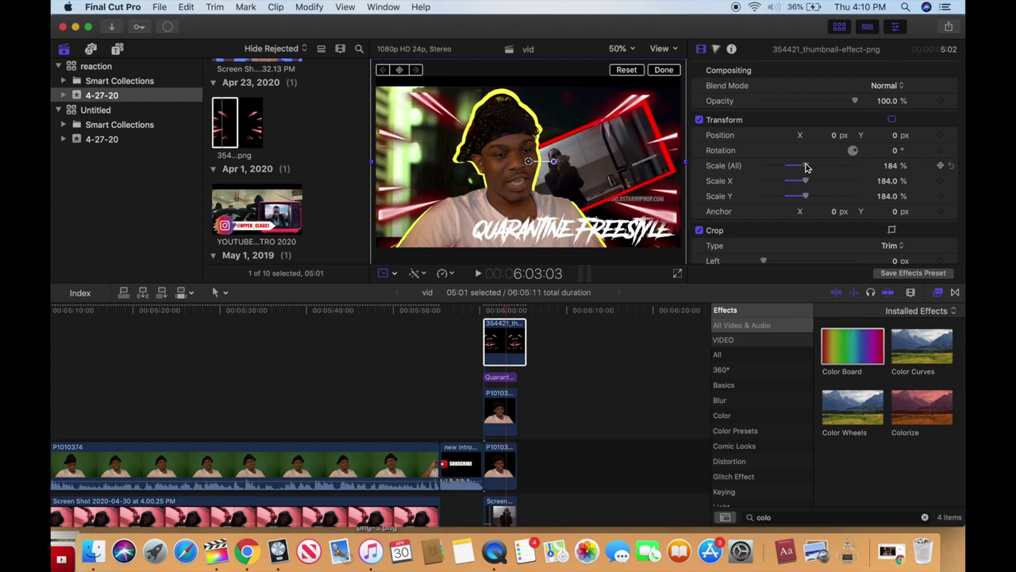
{"action": "left_click_drag", "start_coordinate": [559, 156], "coordinate": [555, 140]}
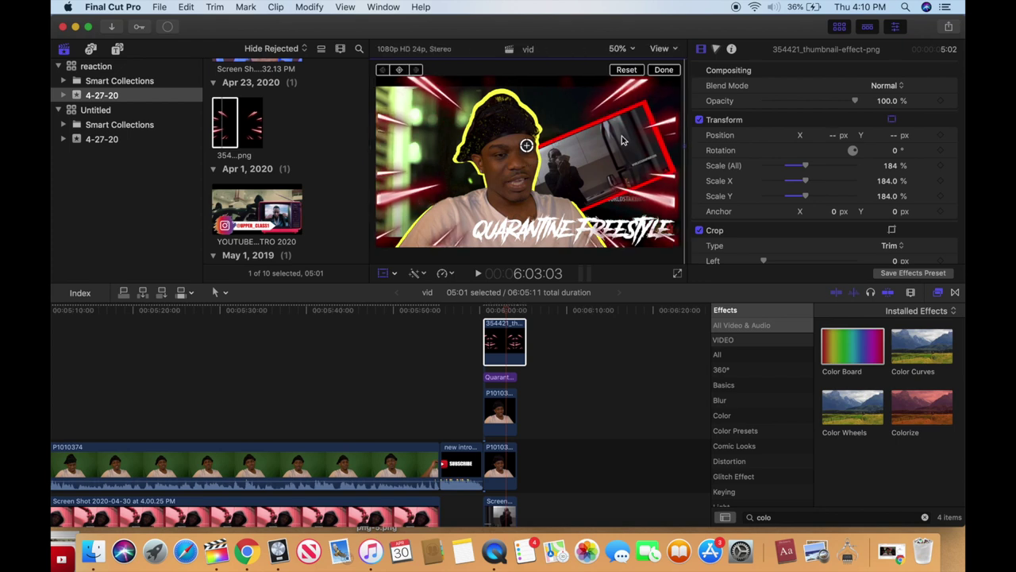
{"action": "left_click_drag", "start_coordinate": [685, 148], "coordinate": [685, 147]}
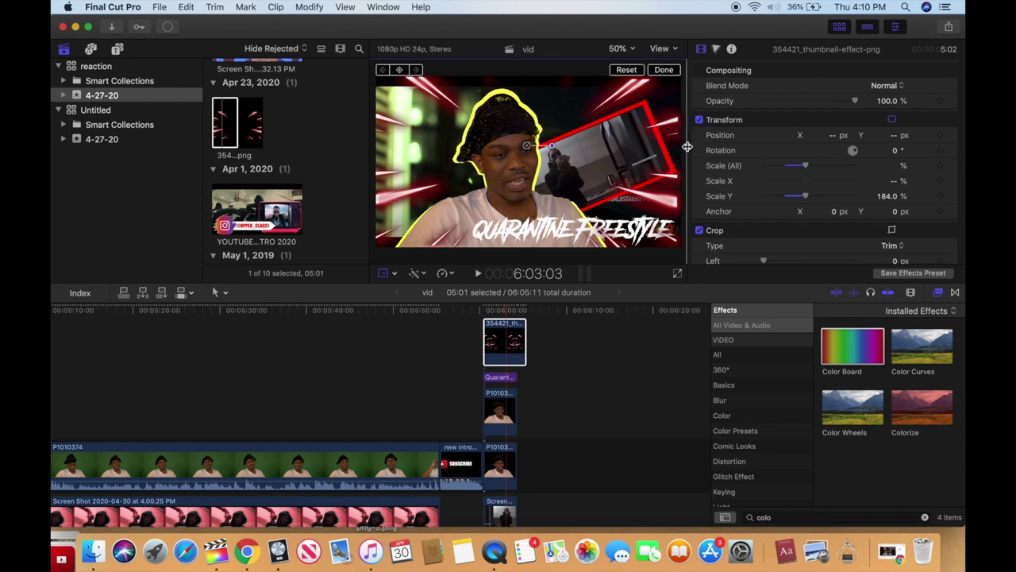
{"action": "left_click", "coordinate": [663, 70]}
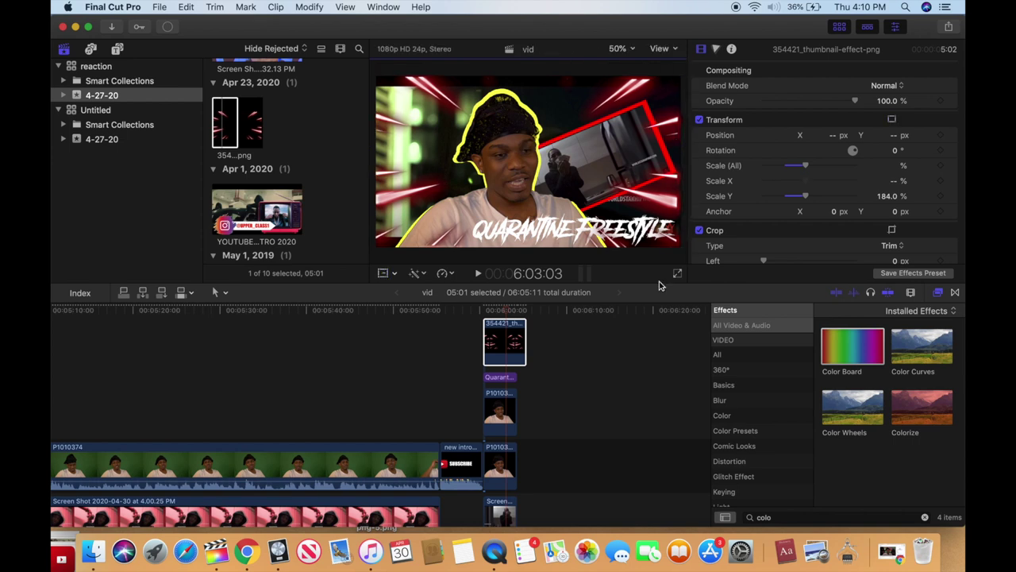
{"action": "left_click", "coordinate": [508, 389]}
{"action": "left_click", "coordinate": [499, 378]}
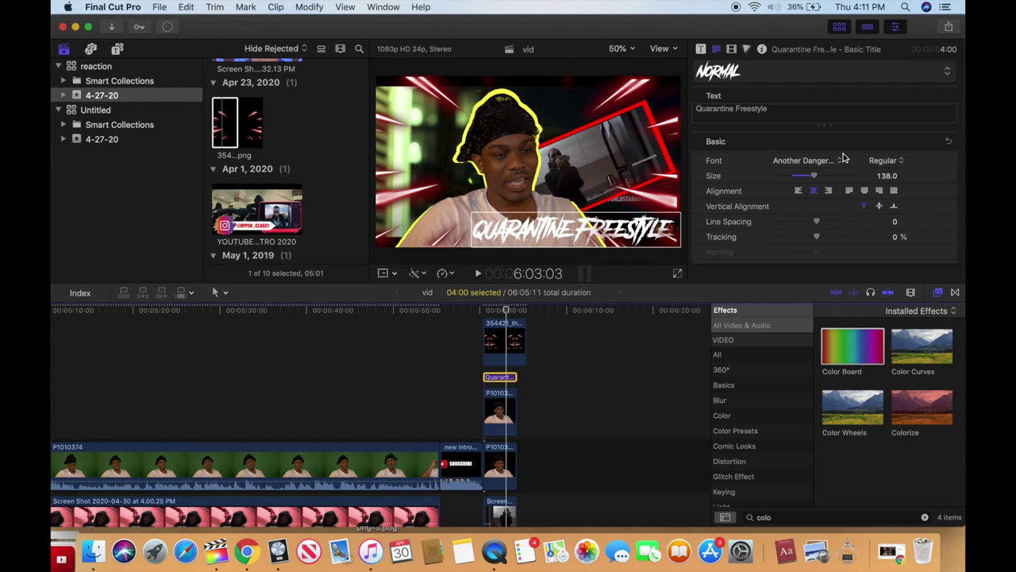
Add a Color Board to the title and push global, shadows, highlights and midtones pucks to green.
{"action": "scroll", "coordinate": [838, 182], "scroll_direction": "down", "scroll_amount": 2}
{"action": "scroll", "coordinate": [837, 180], "scroll_direction": "down", "scroll_amount": 2}
{"action": "scroll", "coordinate": [836, 182], "scroll_direction": "up", "scroll_amount": 4}
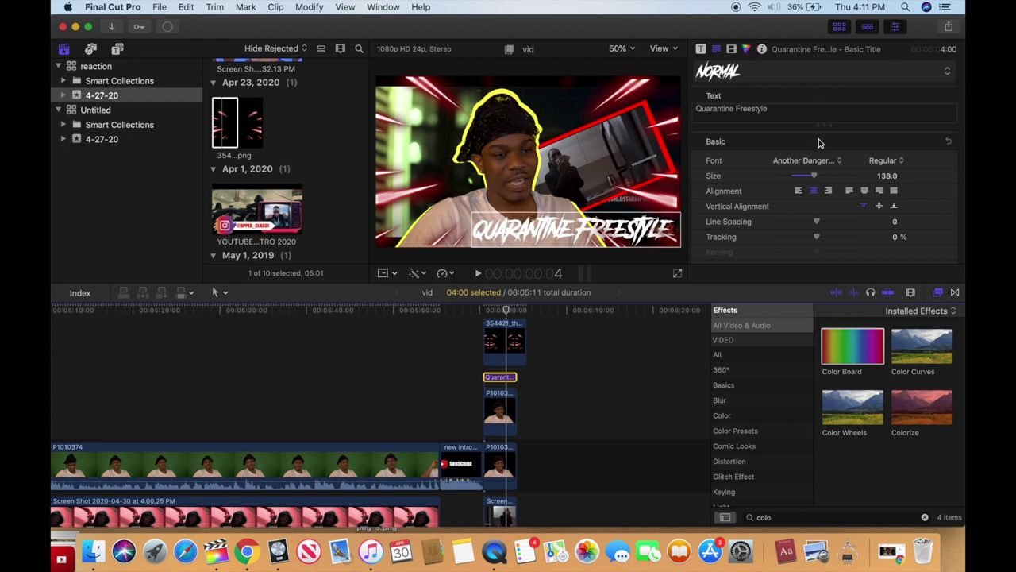
{"action": "key", "text": "super+6"}
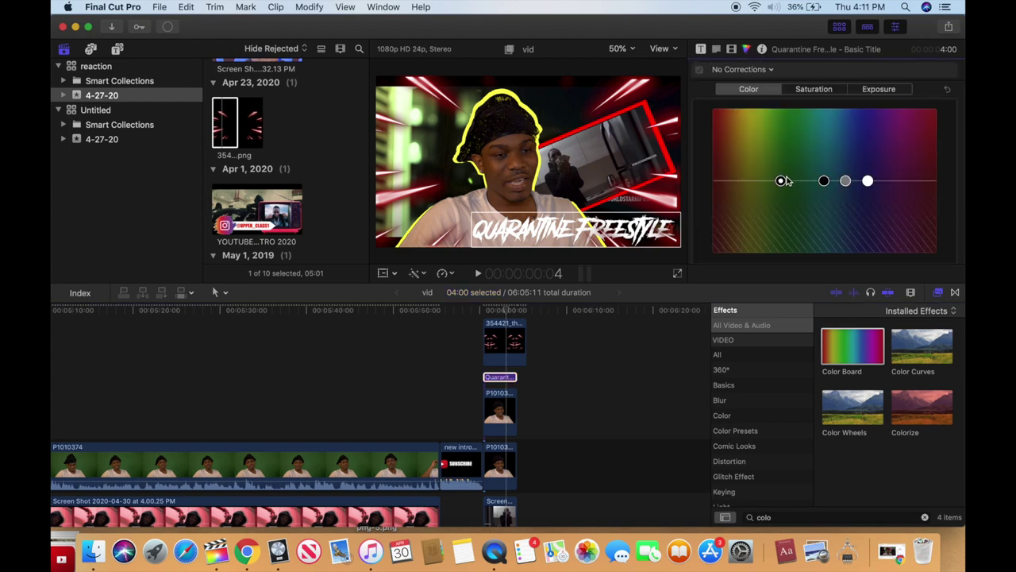
{"action": "left_click_drag", "start_coordinate": [783, 181], "coordinate": [785, 109]}
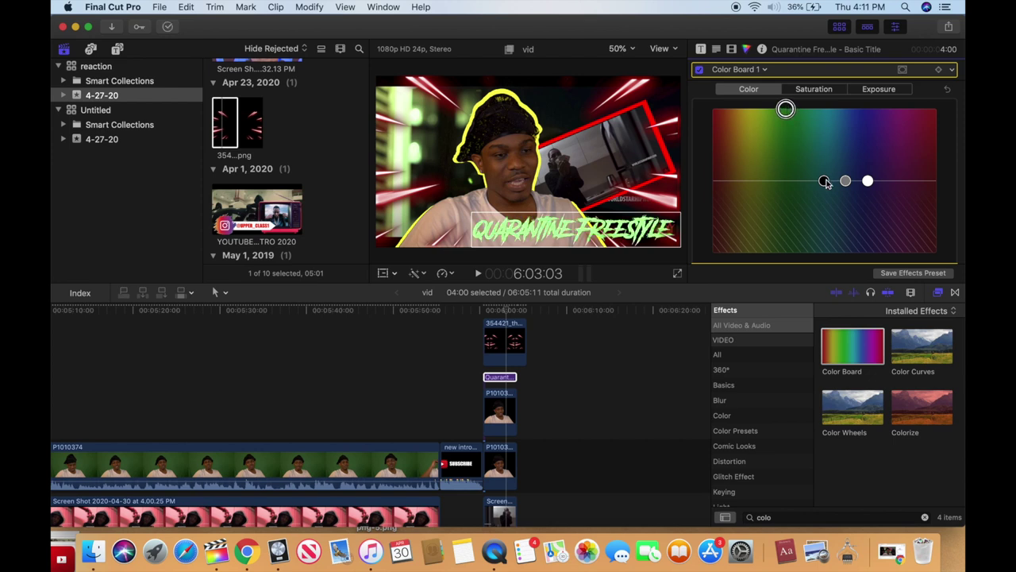
{"action": "left_click_drag", "start_coordinate": [823, 181], "coordinate": [785, 108]}
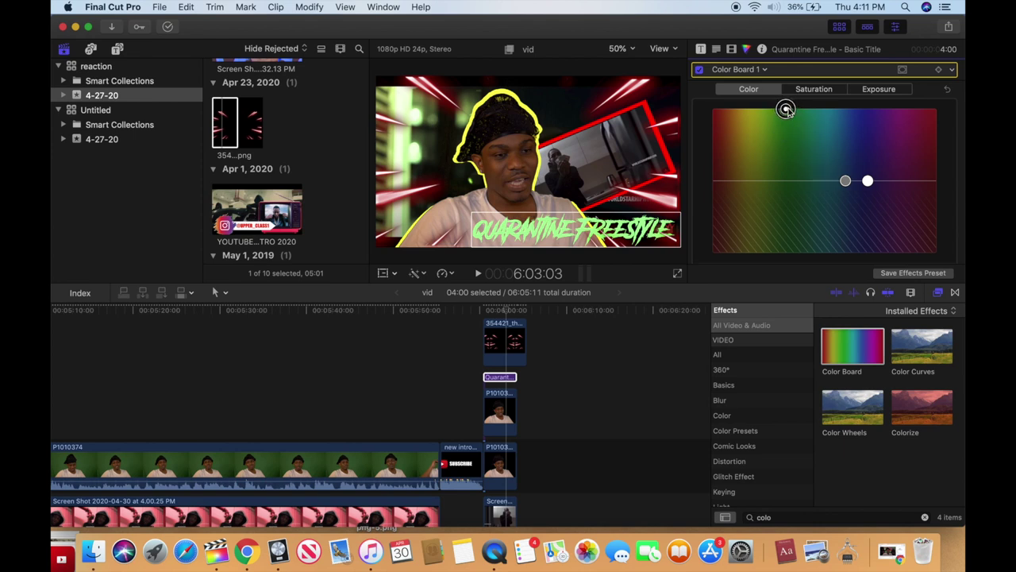
{"action": "left_click", "coordinate": [866, 180]}
{"action": "left_click_drag", "start_coordinate": [856, 180], "coordinate": [786, 109]}
{"action": "left_click_drag", "start_coordinate": [846, 181], "coordinate": [786, 108]}
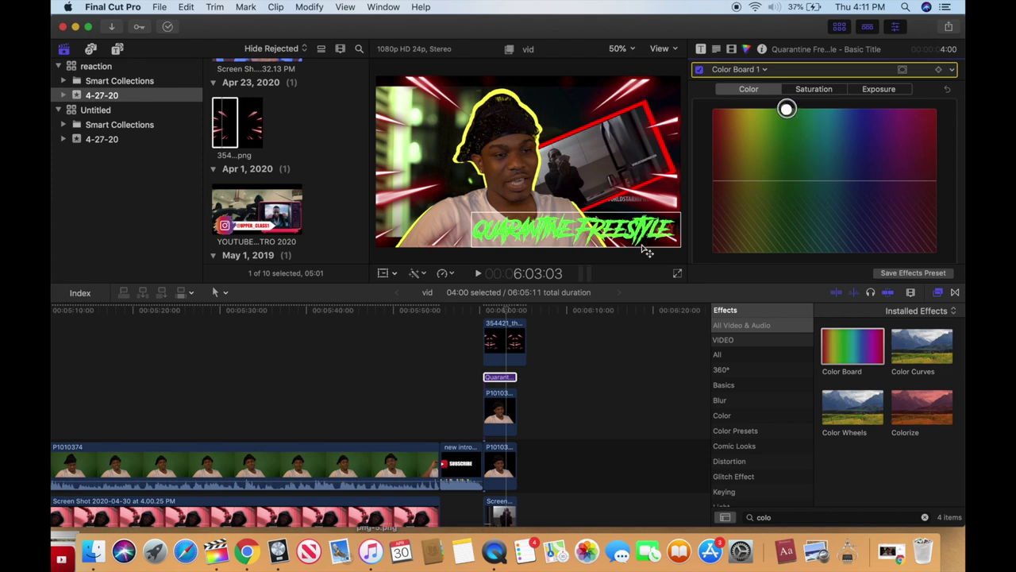
{"action": "left_click", "coordinate": [500, 312]}
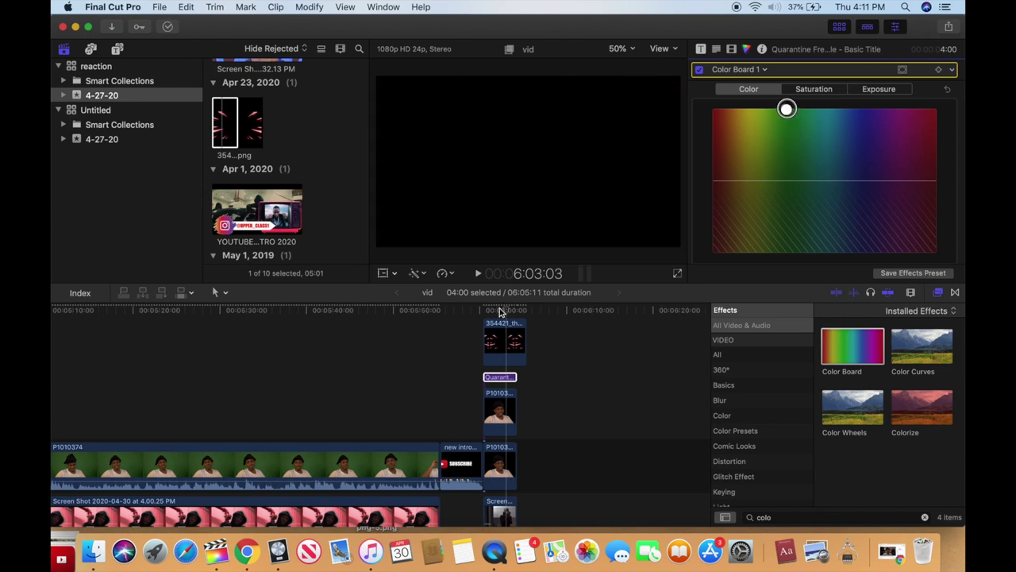
{"action": "left_click", "coordinate": [504, 425]}
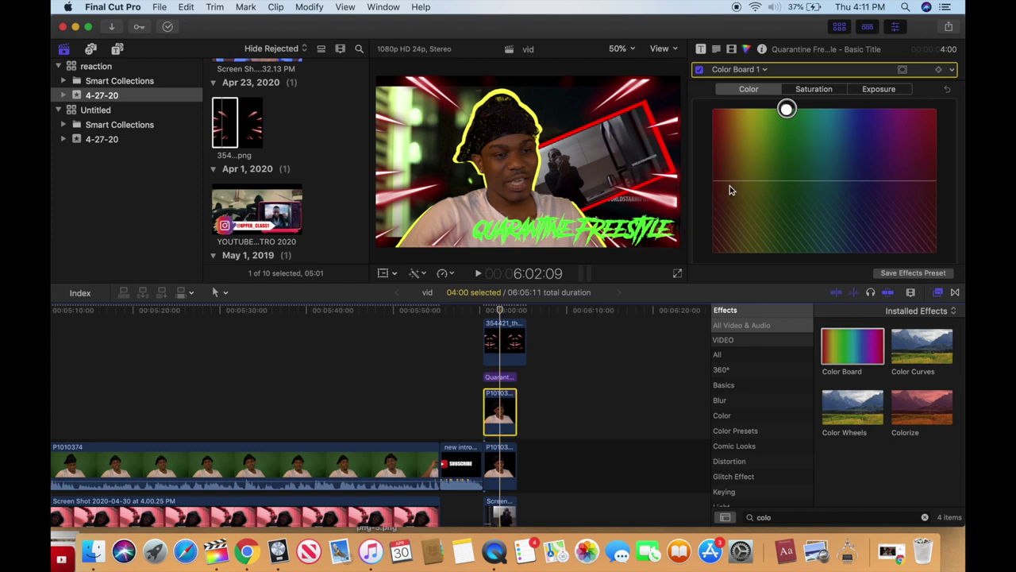
Export the current frame via Share > Save Current Frame as a renamed JPG on the Desktop.
{"action": "left_click", "coordinate": [949, 28]}
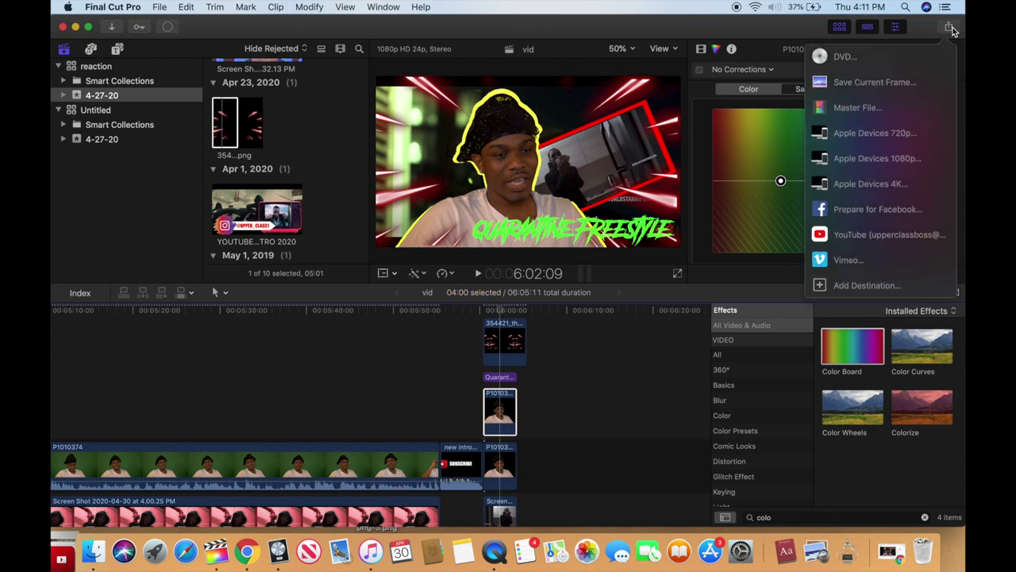
{"action": "left_click", "coordinate": [865, 84]}
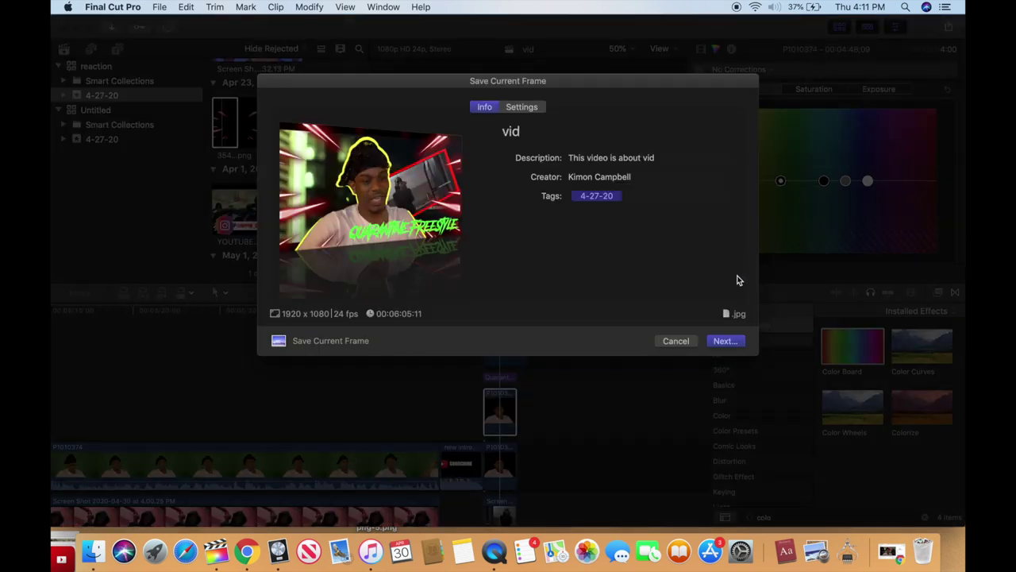
{"action": "left_click", "coordinate": [724, 342]}
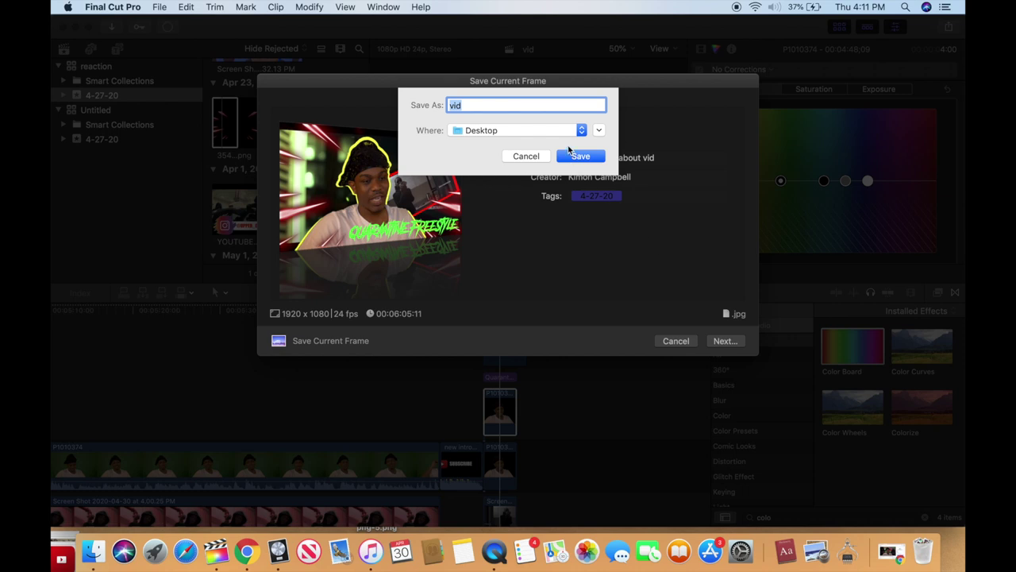
{"action": "left_click", "coordinate": [542, 104]}
{"action": "key", "text": "BackSpace"}
{"action": "key", "text": "BackSpace"}
{"action": "key", "text": "BackSpace"}
{"action": "type", "text": "33333300003000000000"}
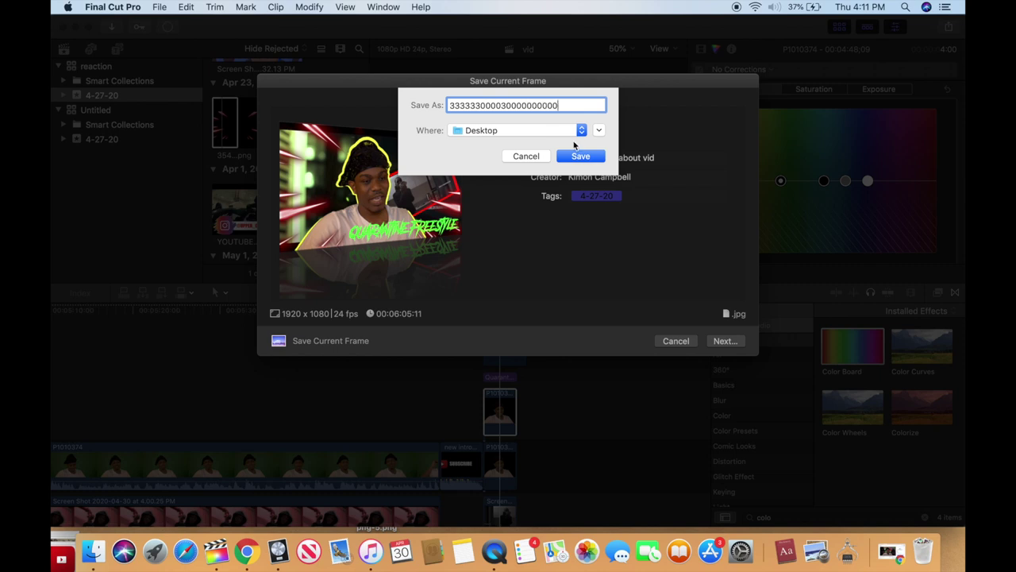
{"action": "left_click", "coordinate": [573, 160]}
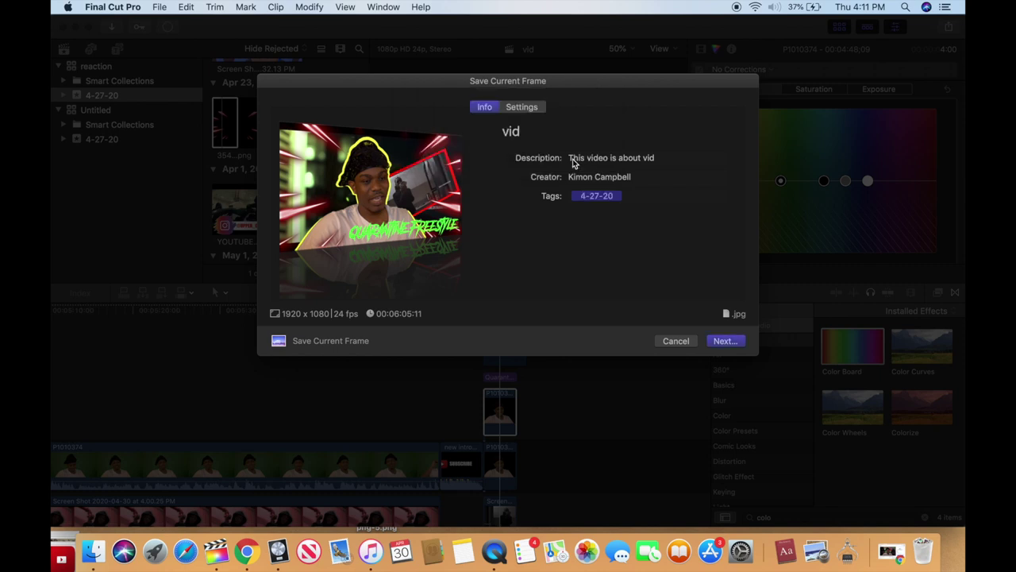